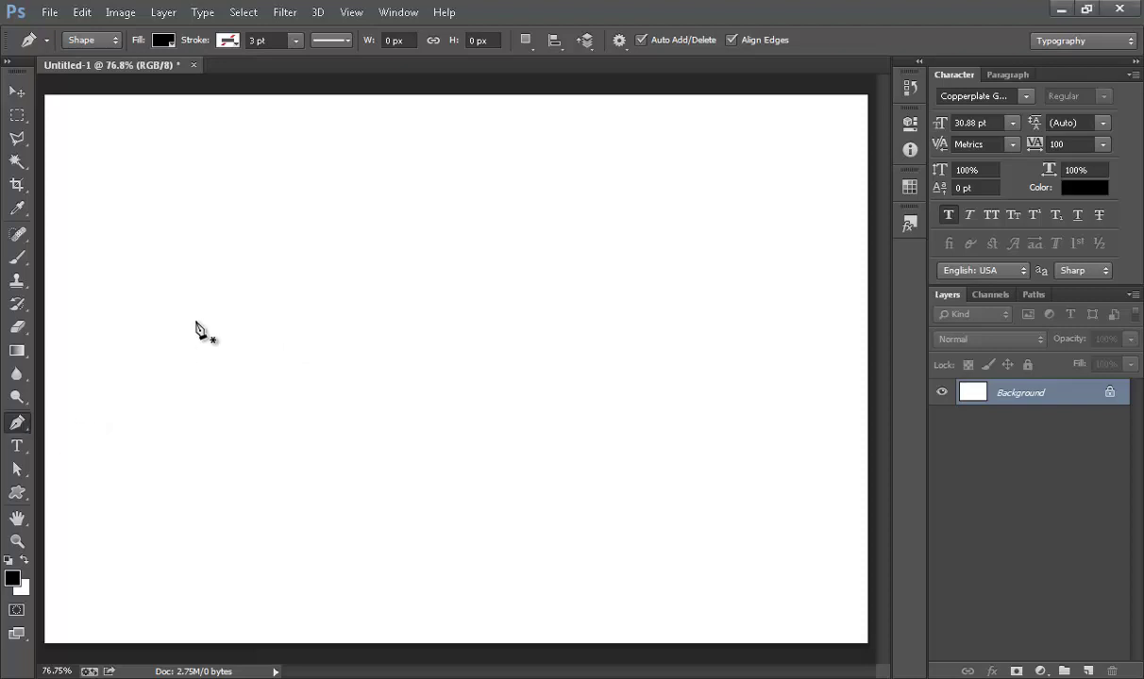
Draw Shape 1, a thin black crescent sweeping from the upper left down to the right
left_click(216, 228)
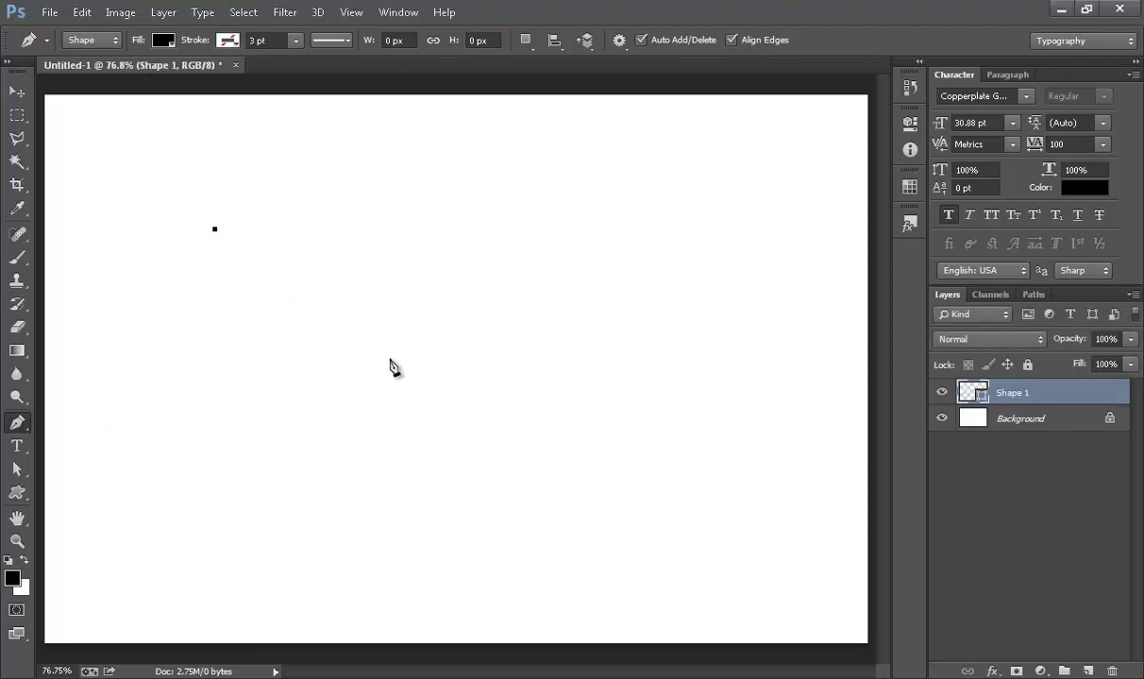
left_click_drag(433, 350, 662, 344)
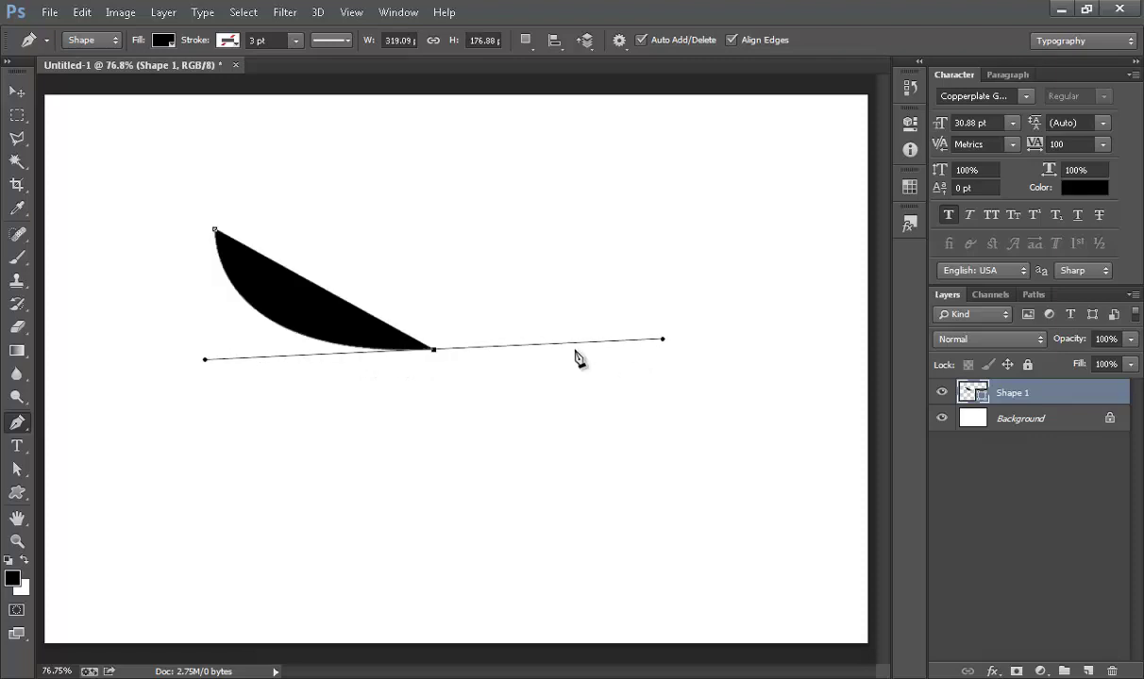
left_click(434, 349)
left_click(216, 232)
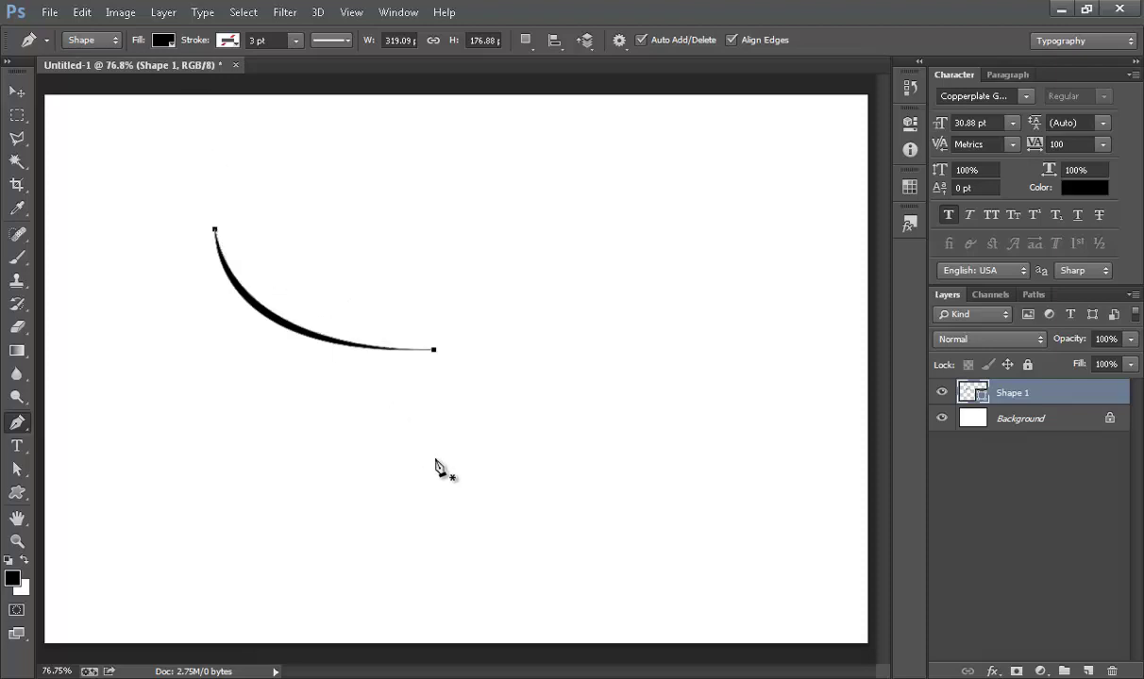
left_click(1000, 534)
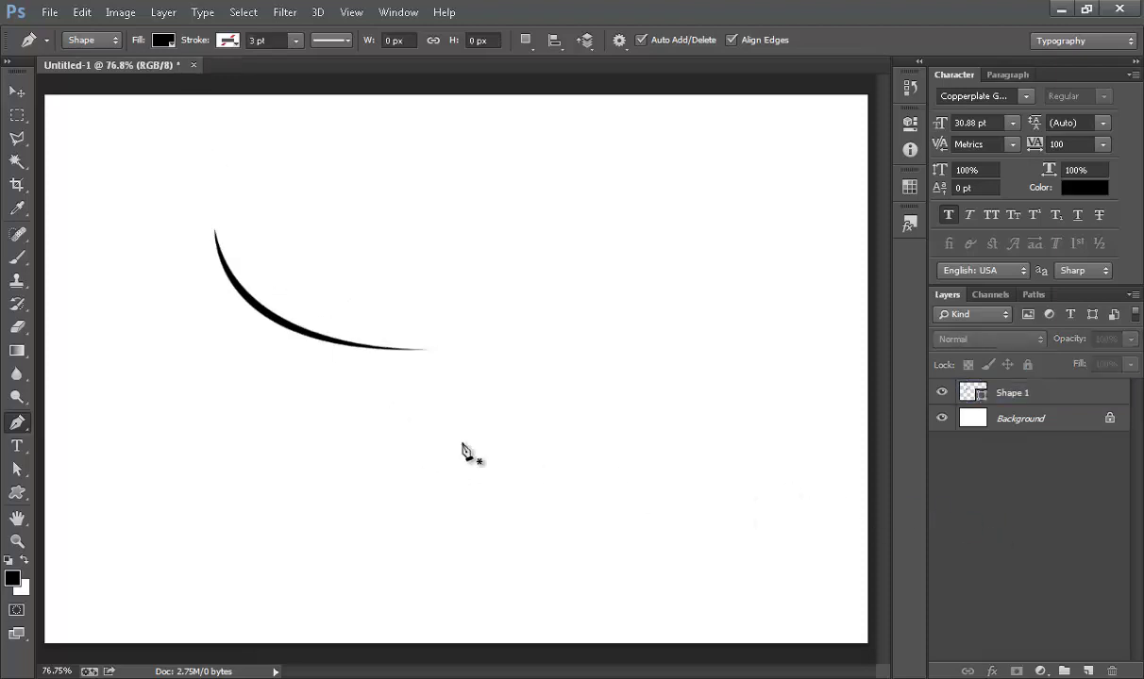
Draw Shape 2, a thin crescent curving down-left from the top point to the wing's left point
left_click(212, 231)
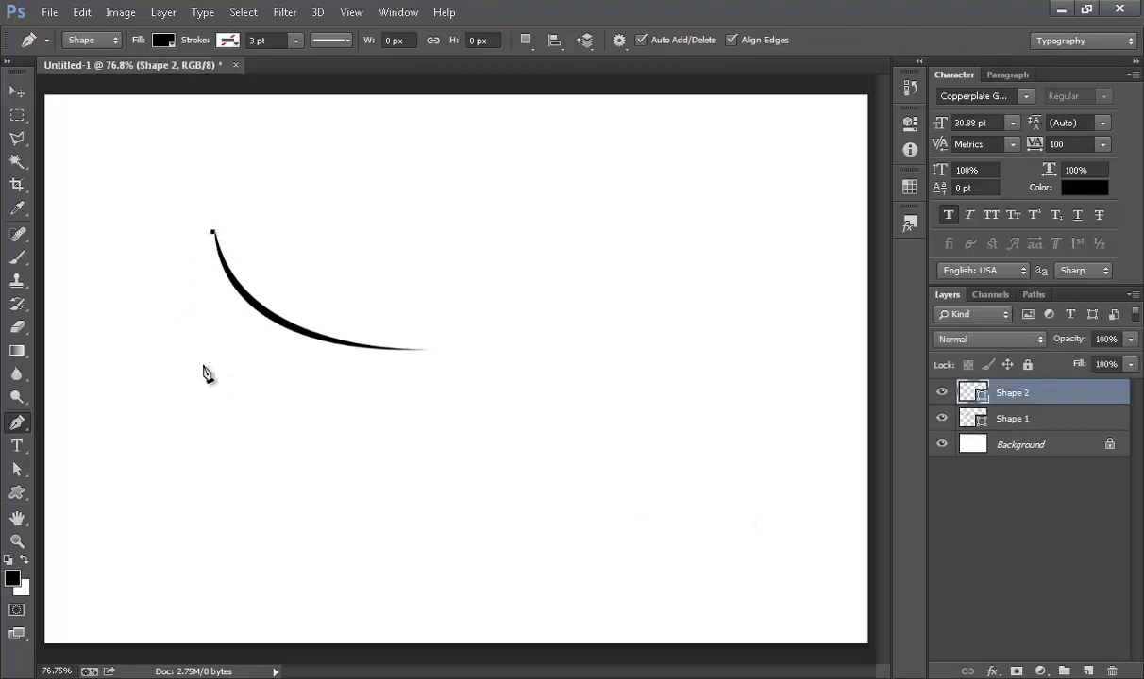
left_click_drag(172, 386, 117, 446)
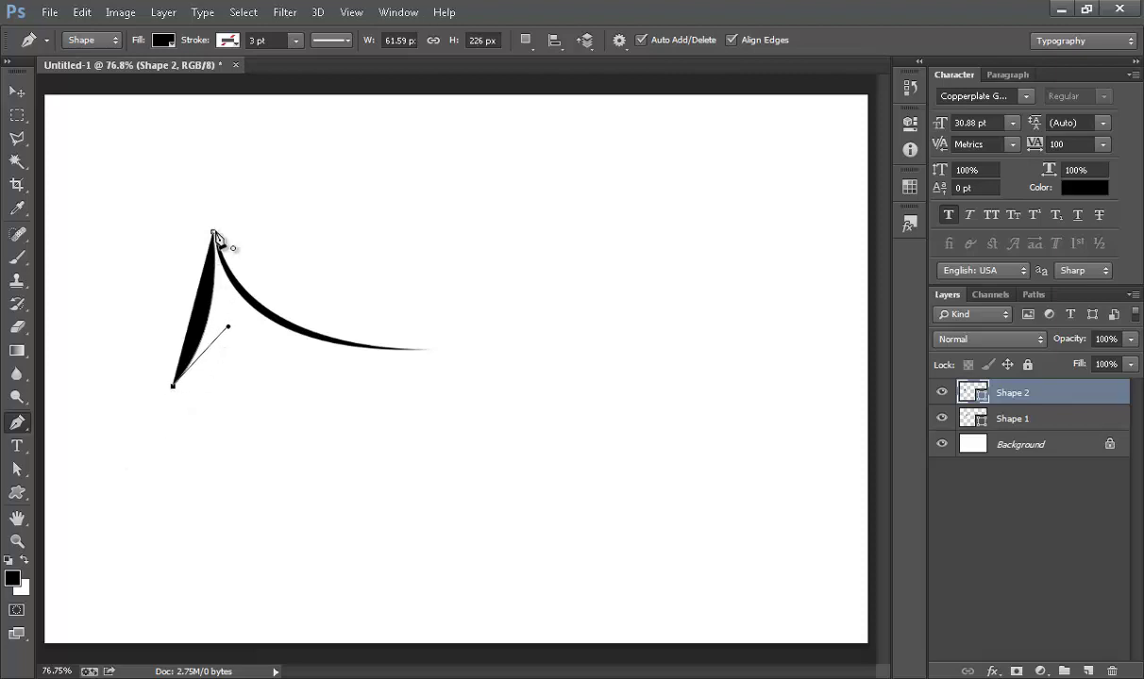
left_click(214, 232)
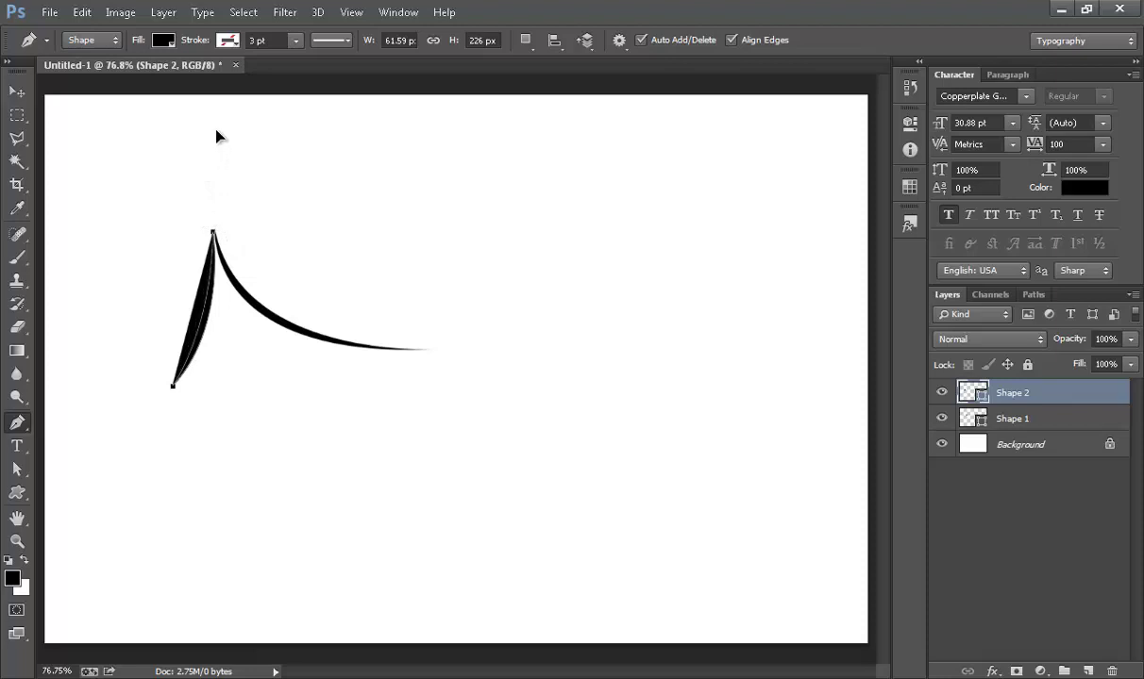
left_click(958, 578)
Draw Shape 3, a thin crescent scallop curving down-right from the wing tip
left_click(184, 385)
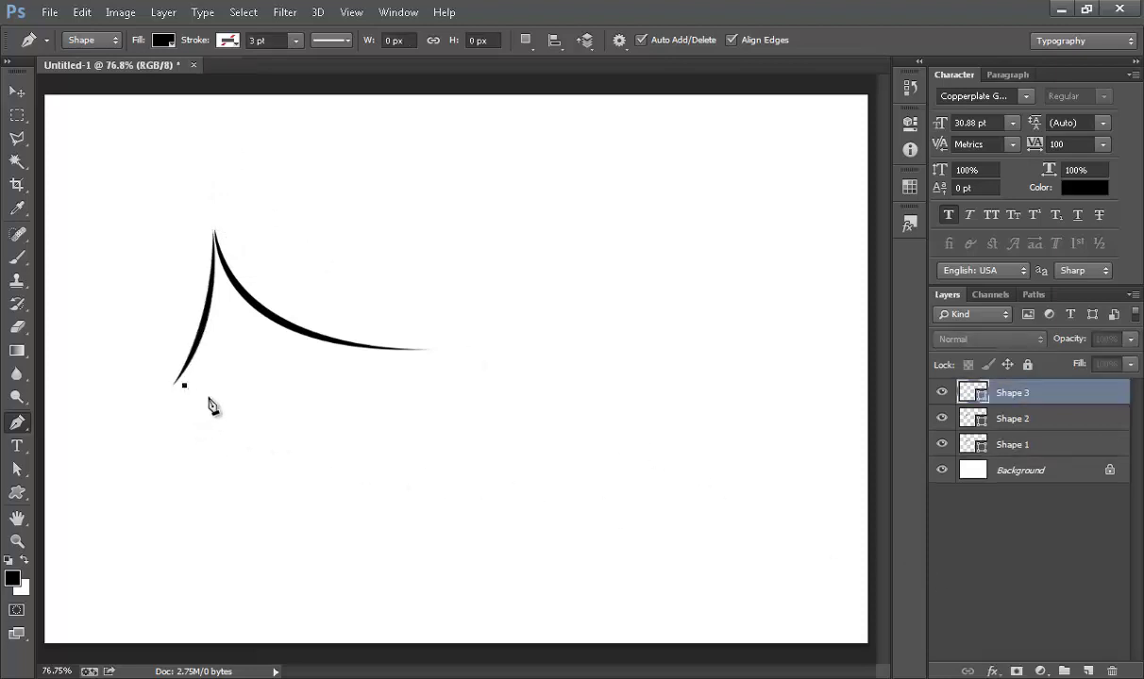
left_click_drag(303, 440, 318, 517)
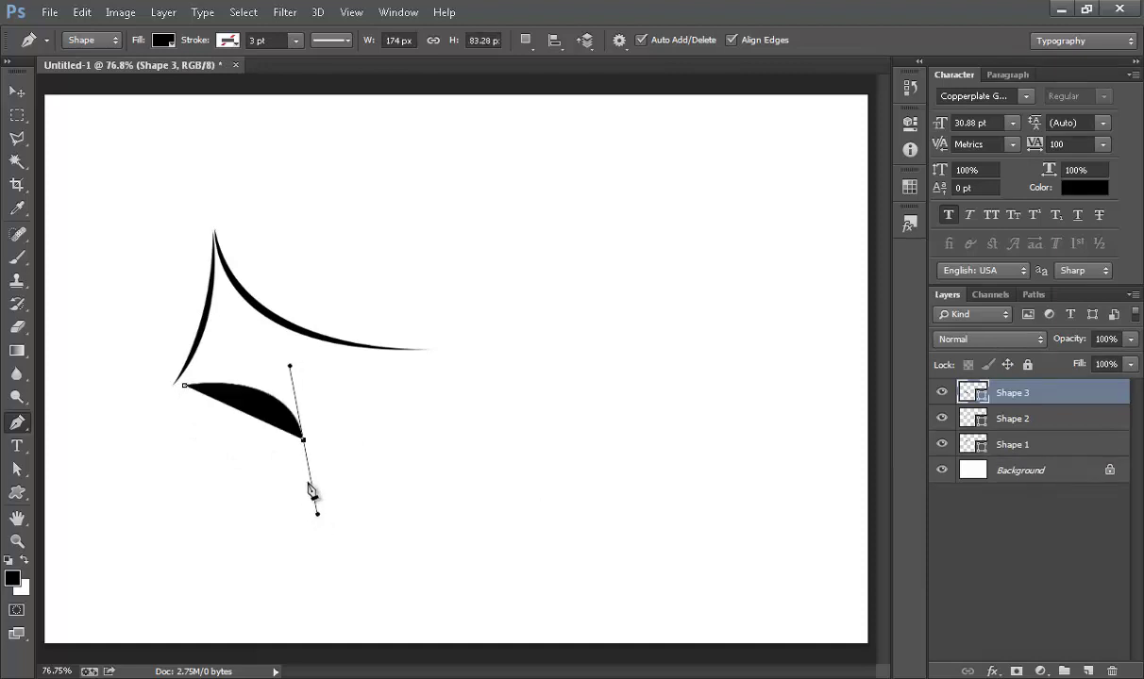
left_click(184, 385)
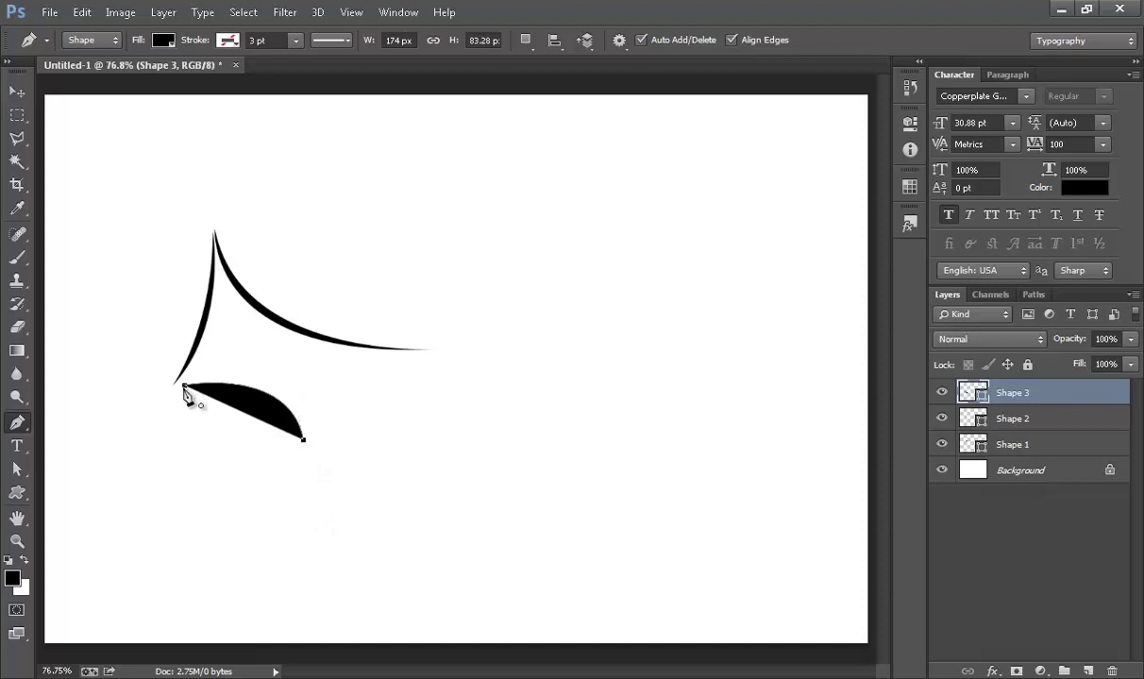
left_click(83, 396, "ctrl")
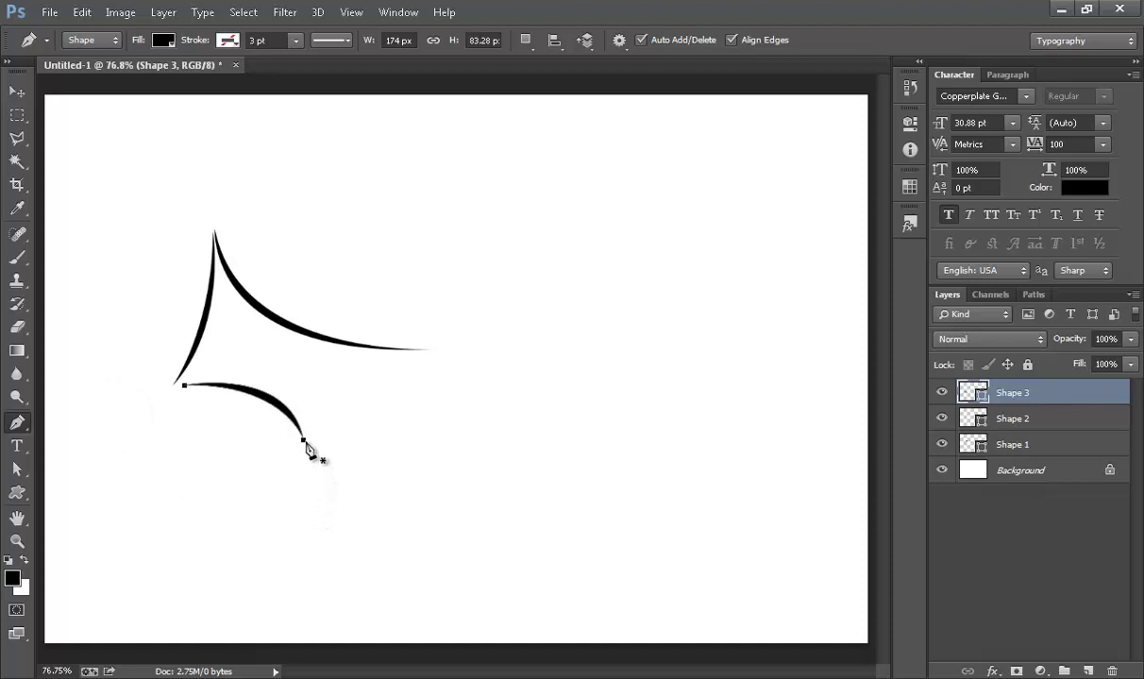
left_click(933, 534)
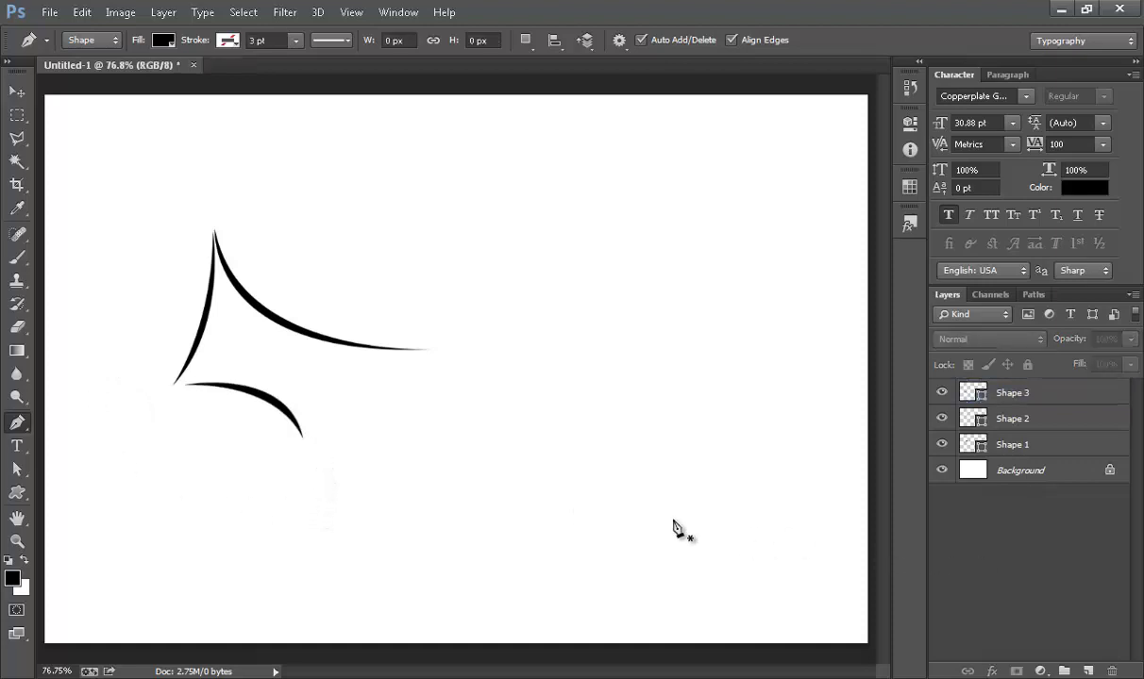
Draw Shape 4, a thin crescent dipping from the first scallop's end to the bat's bottom point
left_click(305, 436)
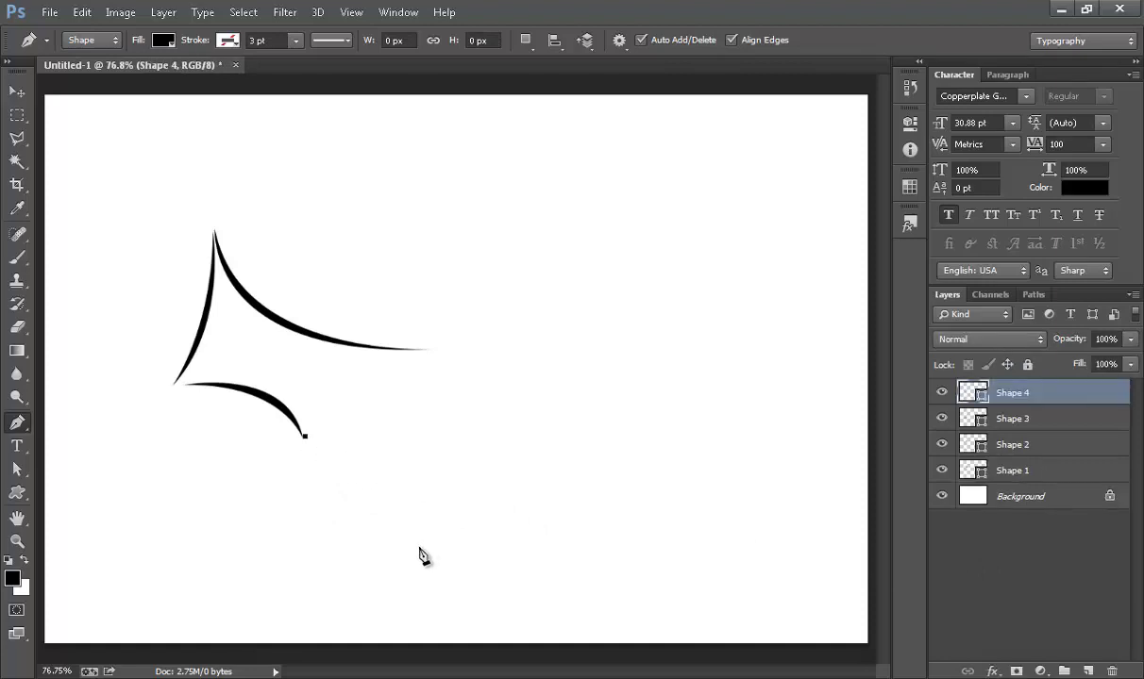
mouse_move(418, 548)
left_mouse_down()
mouse_move(424, 676)
mouse_move(419, 664)
left_mouse_up()
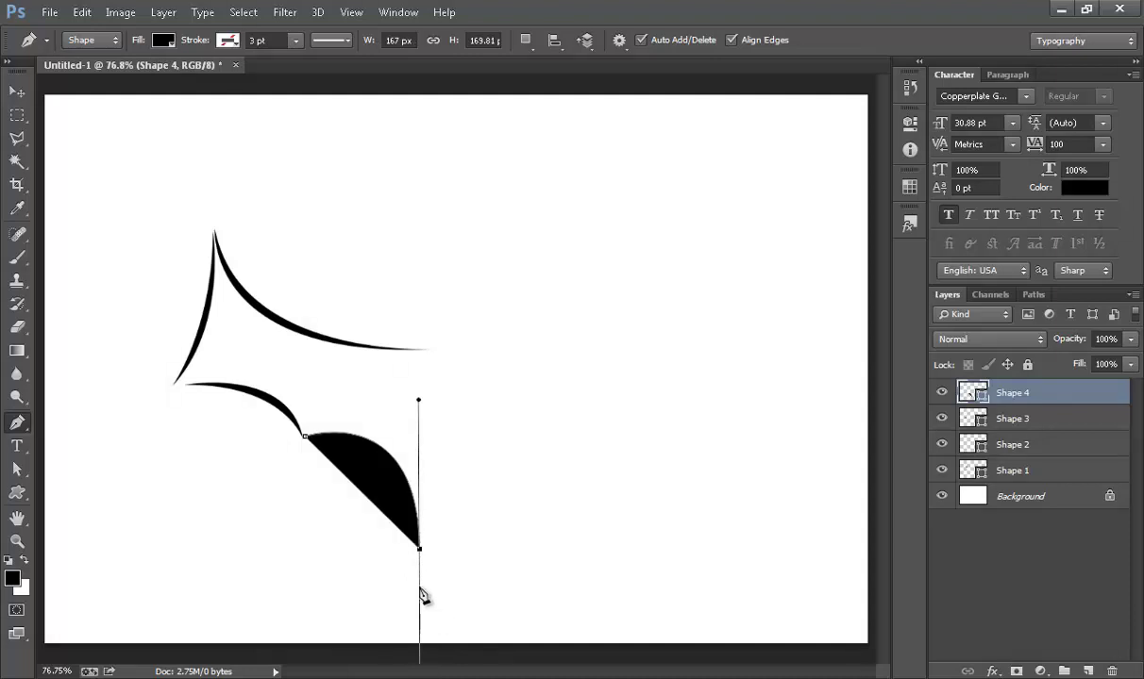
left_click(419, 549, "alt")
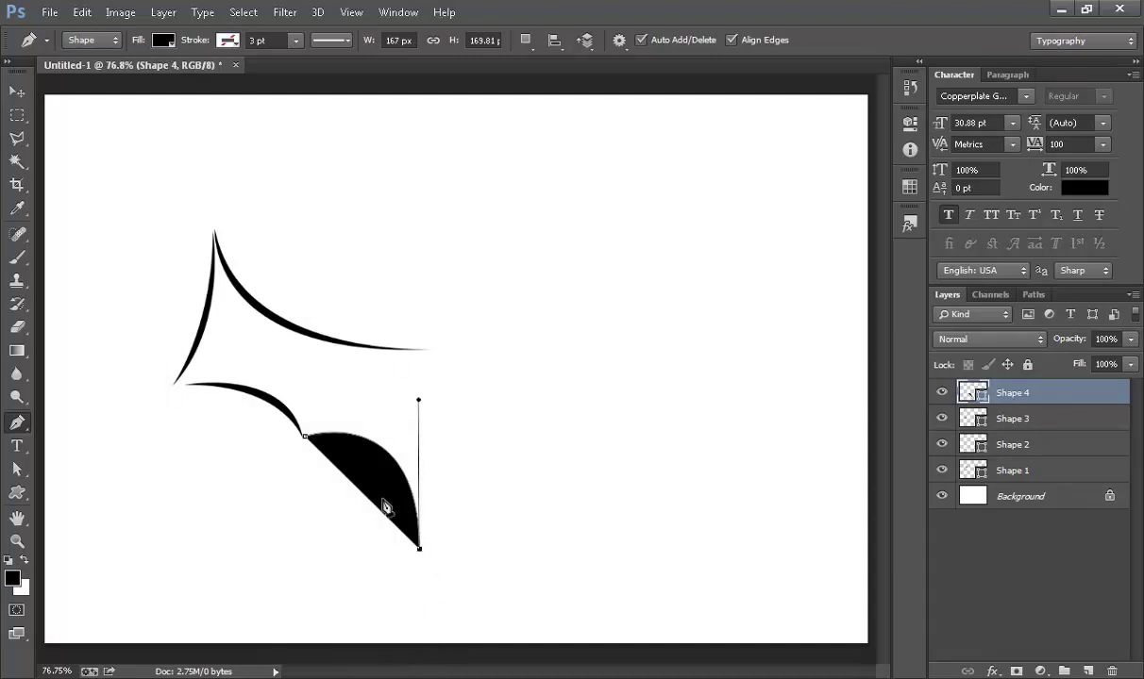
left_click(307, 438)
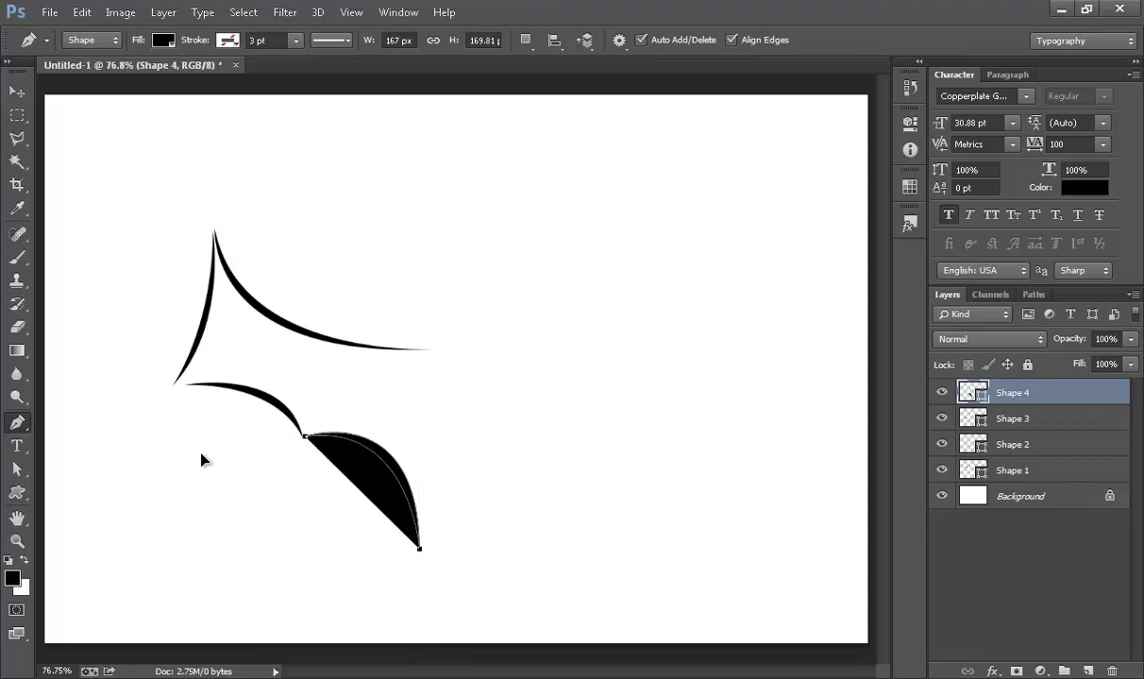
left_click_drag(201, 460, 187, 432)
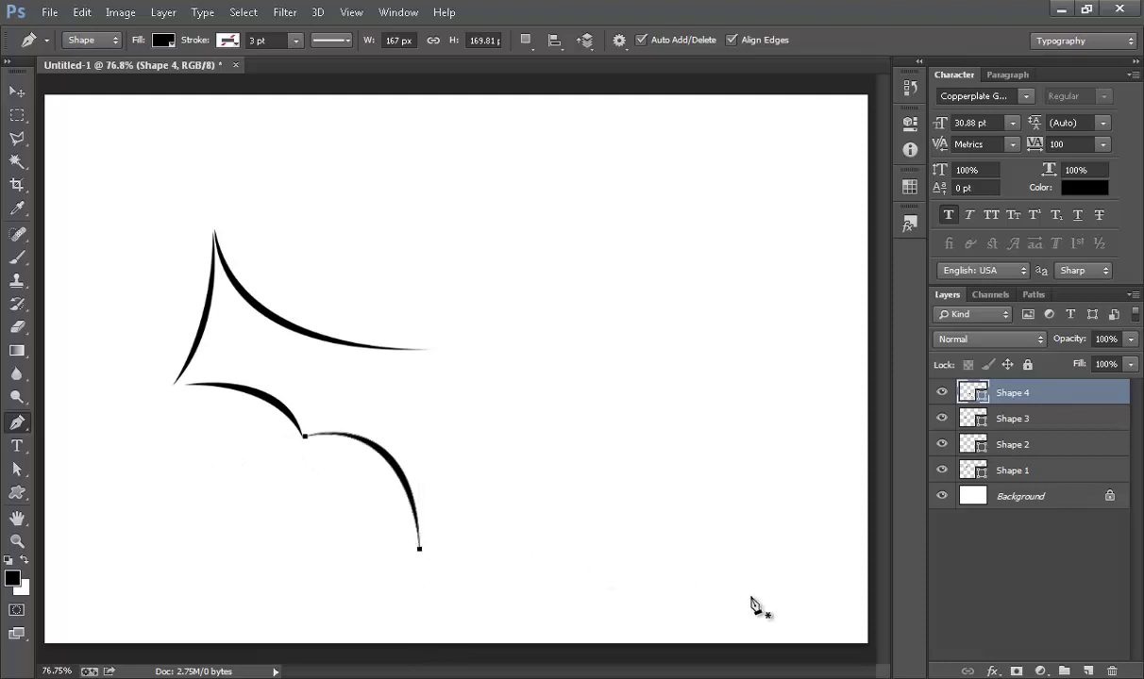
left_click(1001, 596)
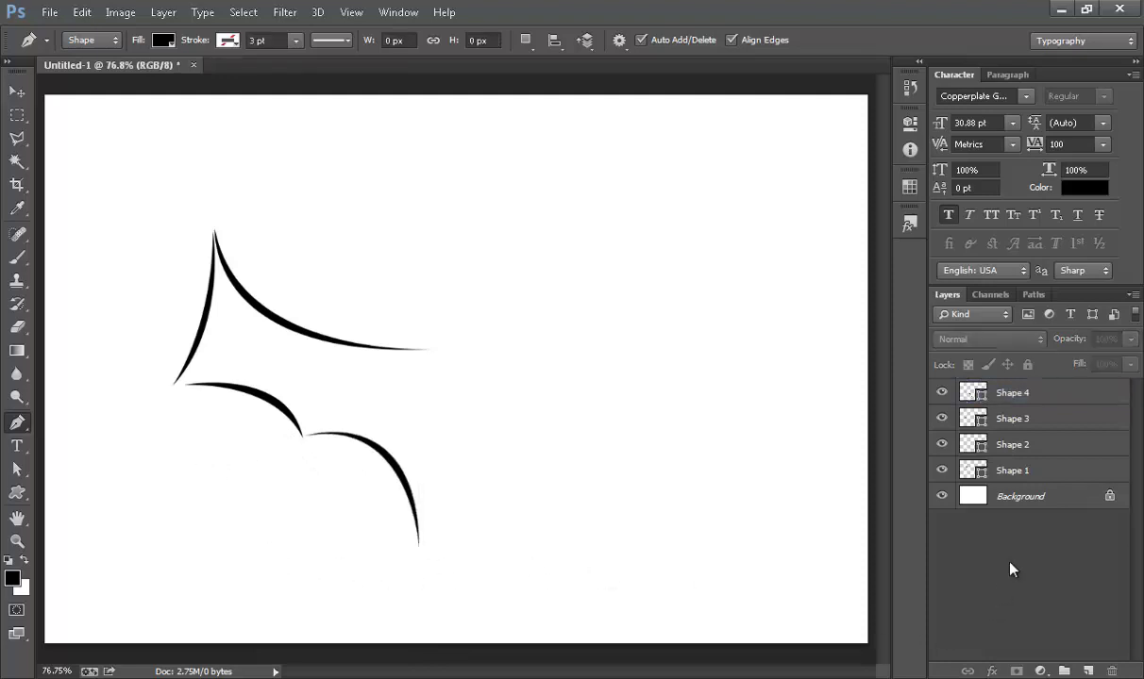
left_click(1071, 402)
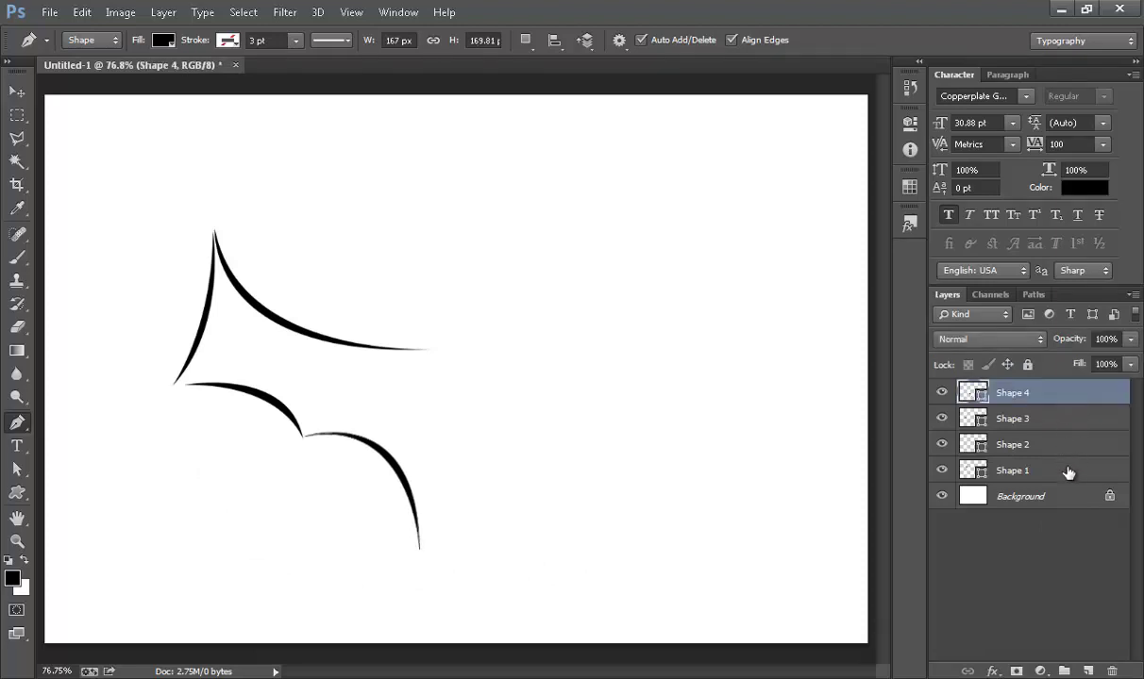
Merge Shape 1–4 into one Shape 4 layer and duplicate it as Shape 4 copy
left_click(1067, 472, "ctrl")
left_click(1067, 440, "ctrl")
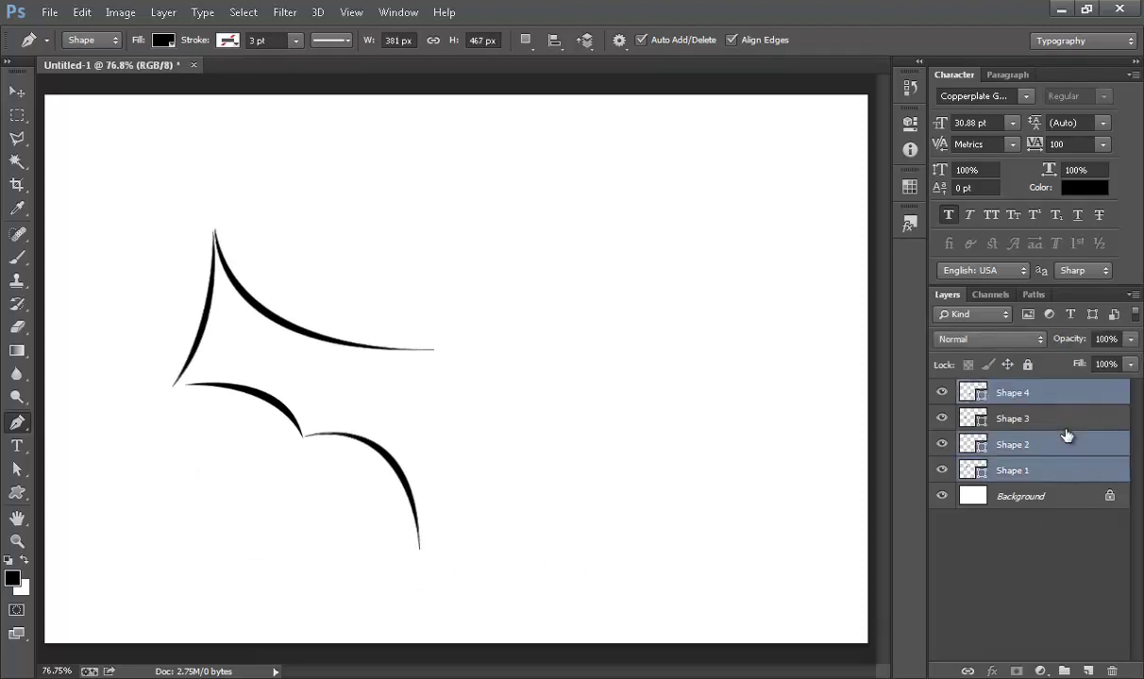
key("ctrl+e")
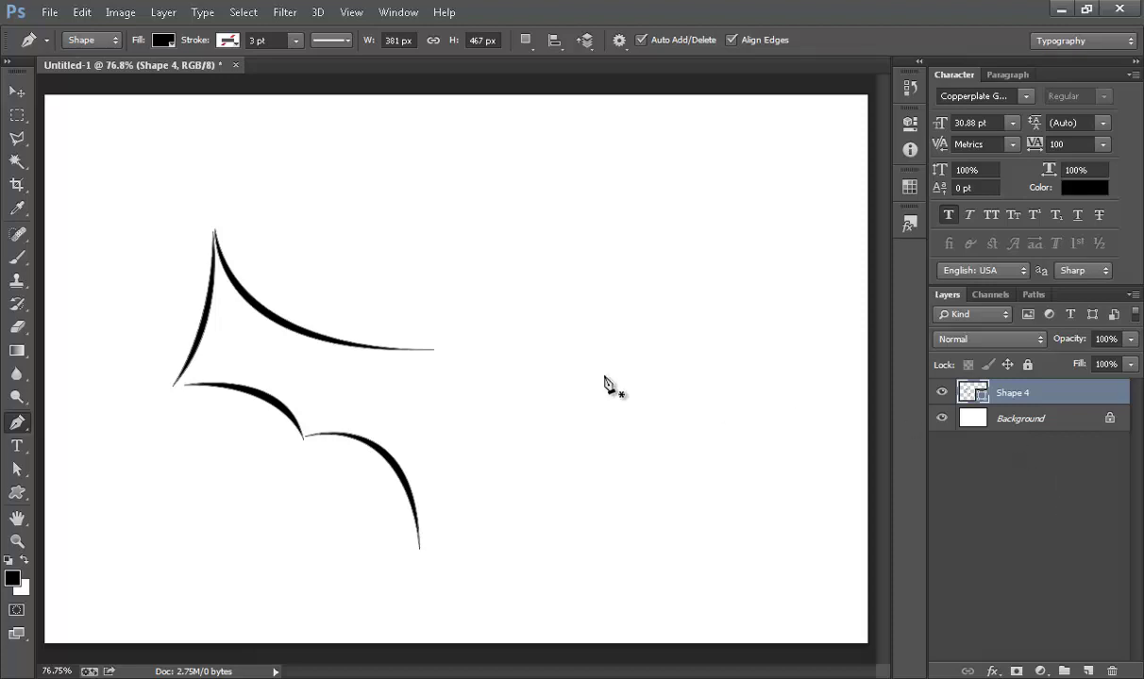
key("ctrl+j")
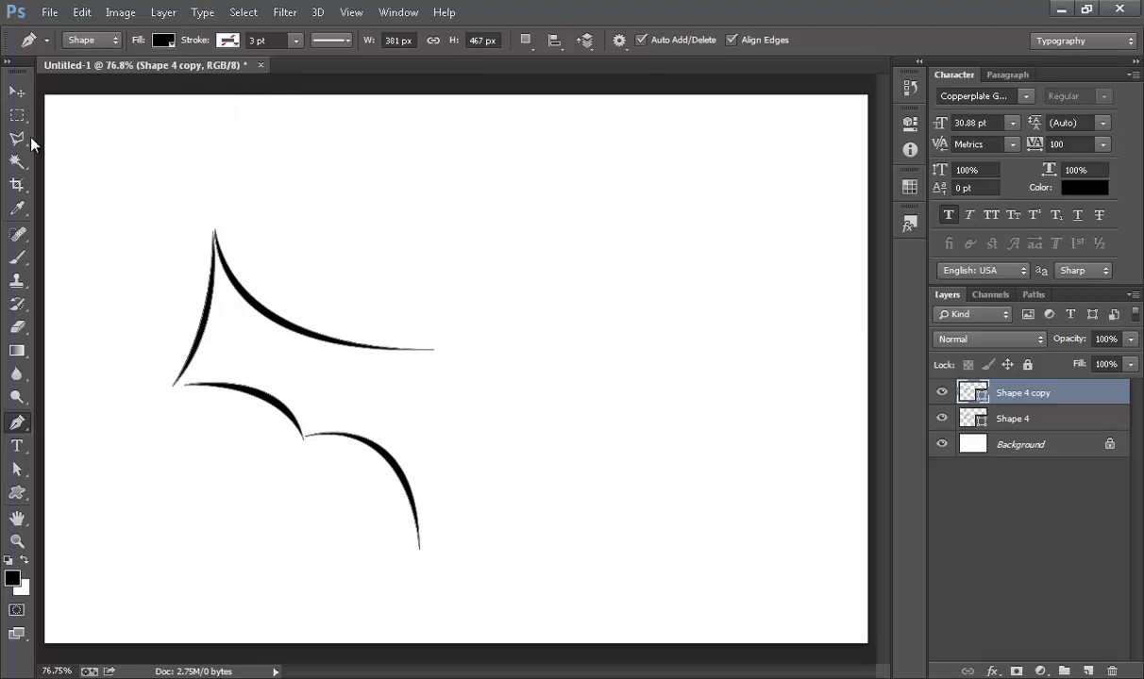
Flip Shape 4 copy horizontally and drag it right to mirror the left half
left_click(17, 91)
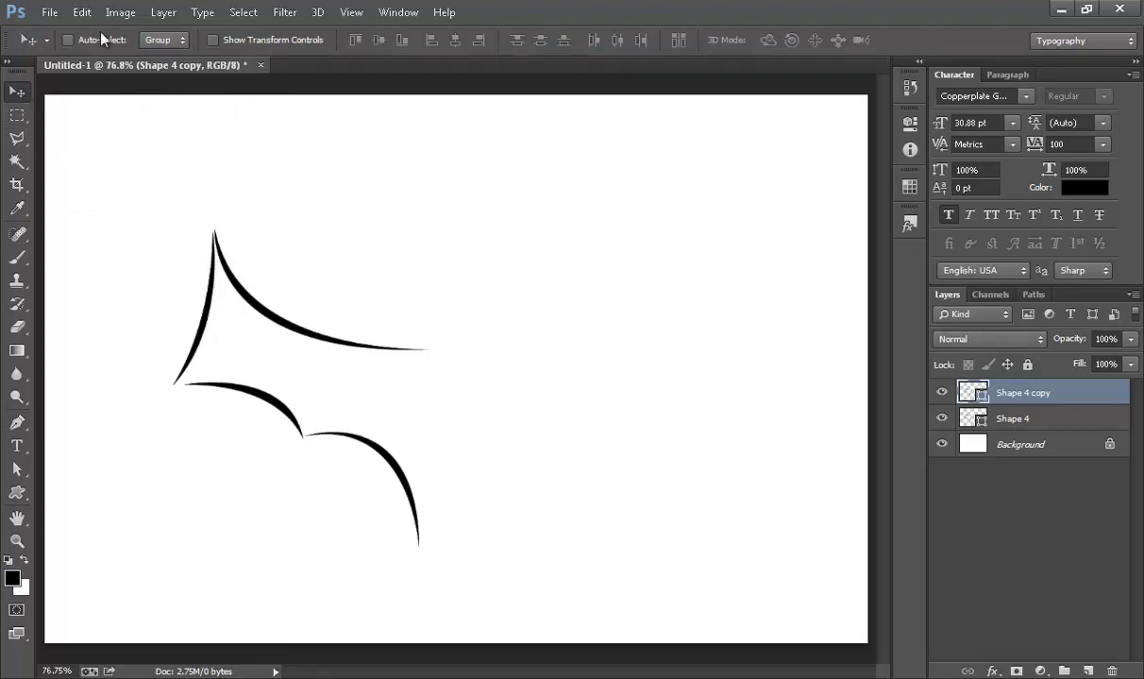
left_click(82, 12)
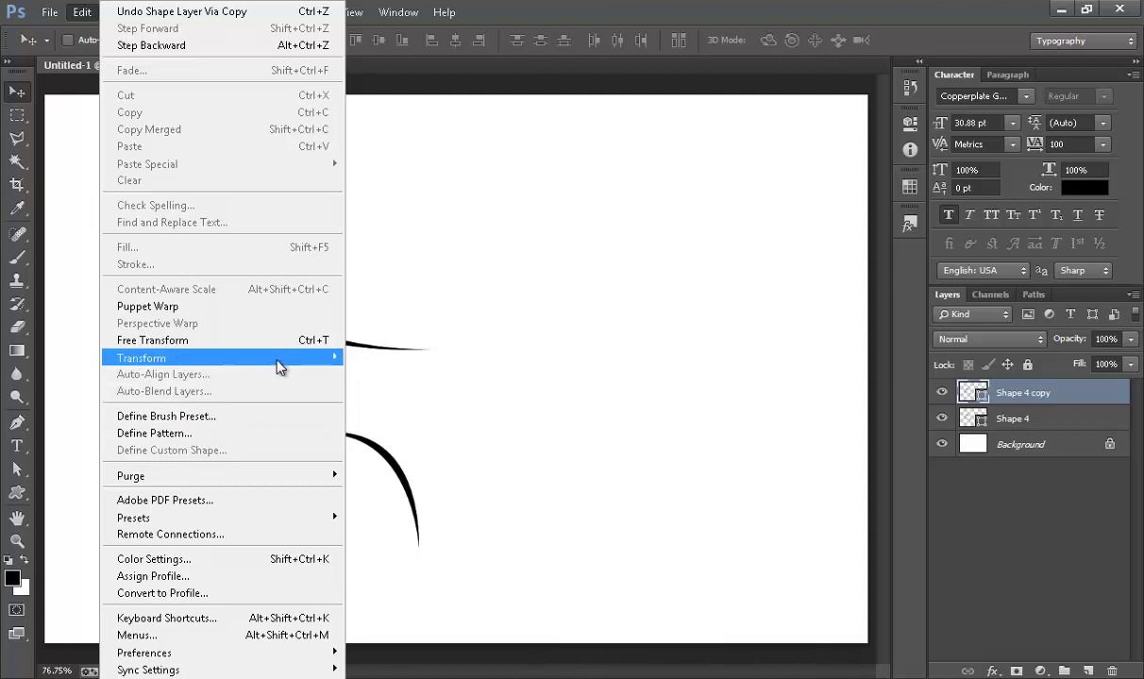
mouse_move(222, 357)
left_click(454, 555)
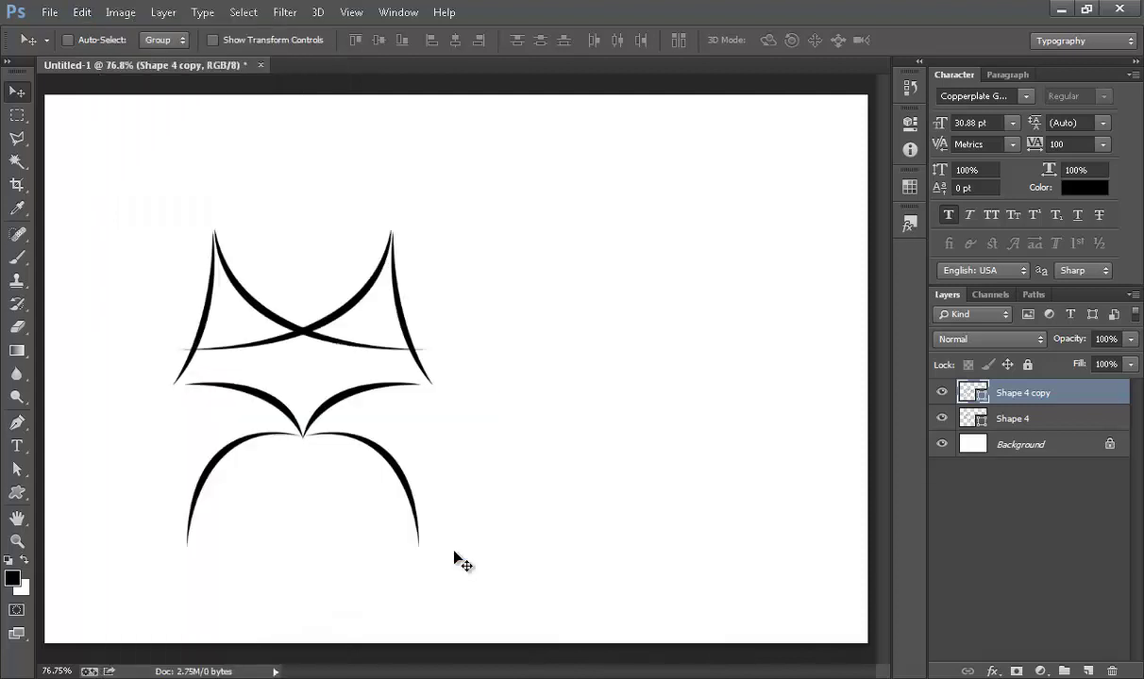
left_click_drag(350, 353, 602, 347)
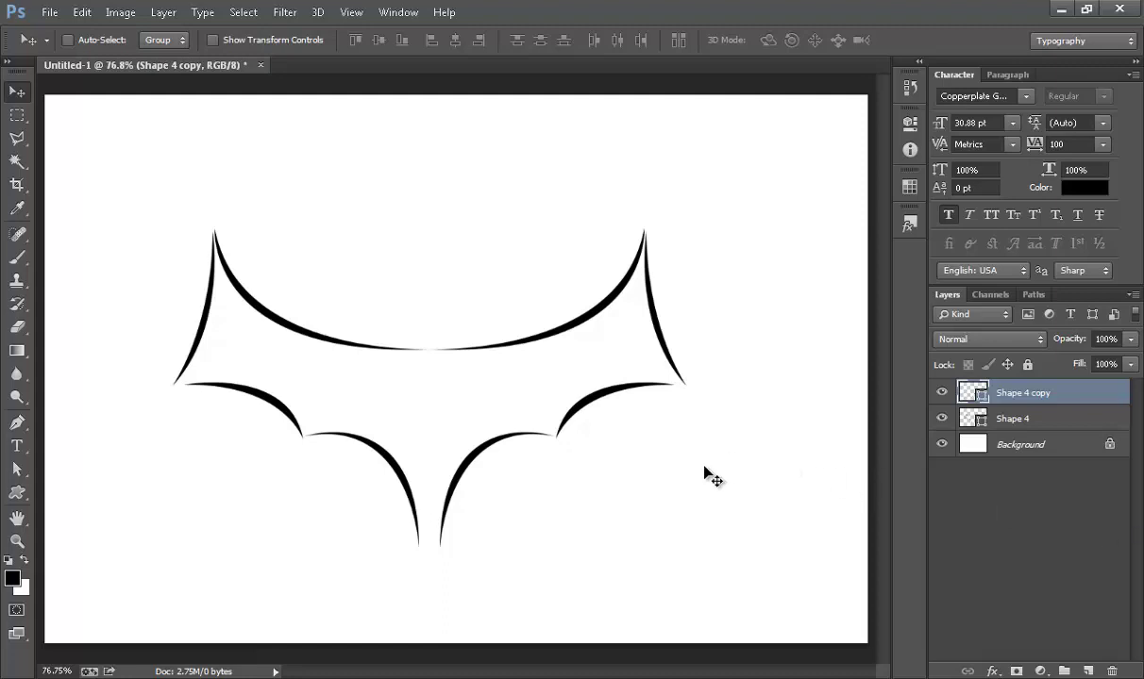
Draw Shape 5, a thin crescent rising from the bat's top curve up to the ear tip
left_click(17, 422)
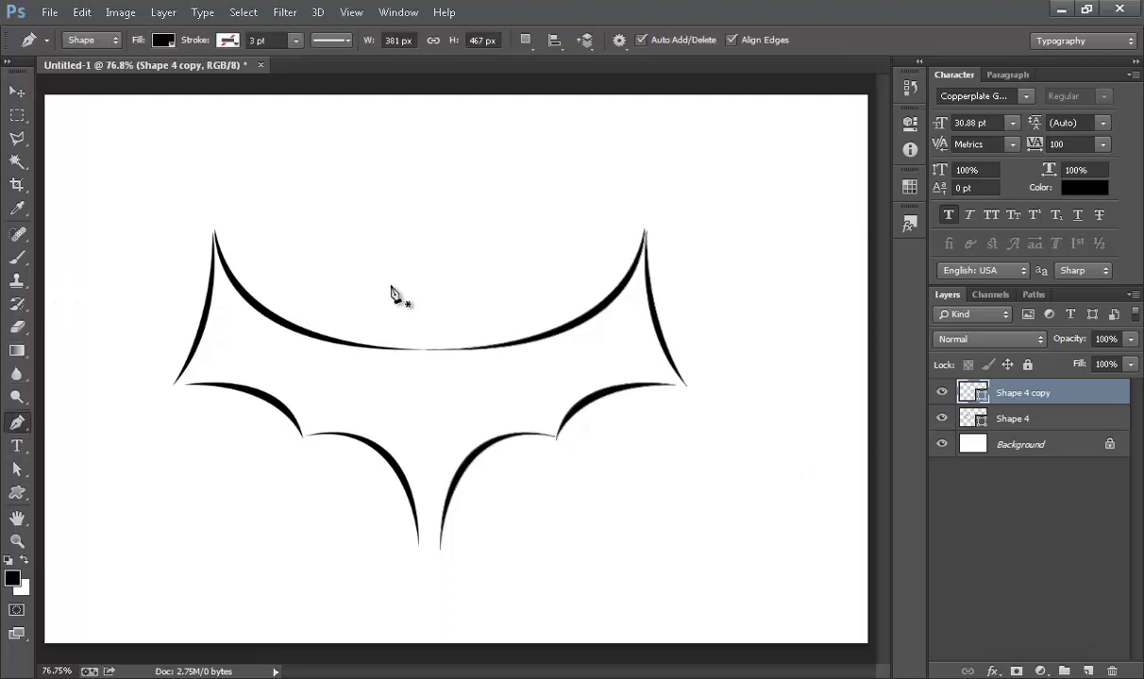
left_click(372, 337)
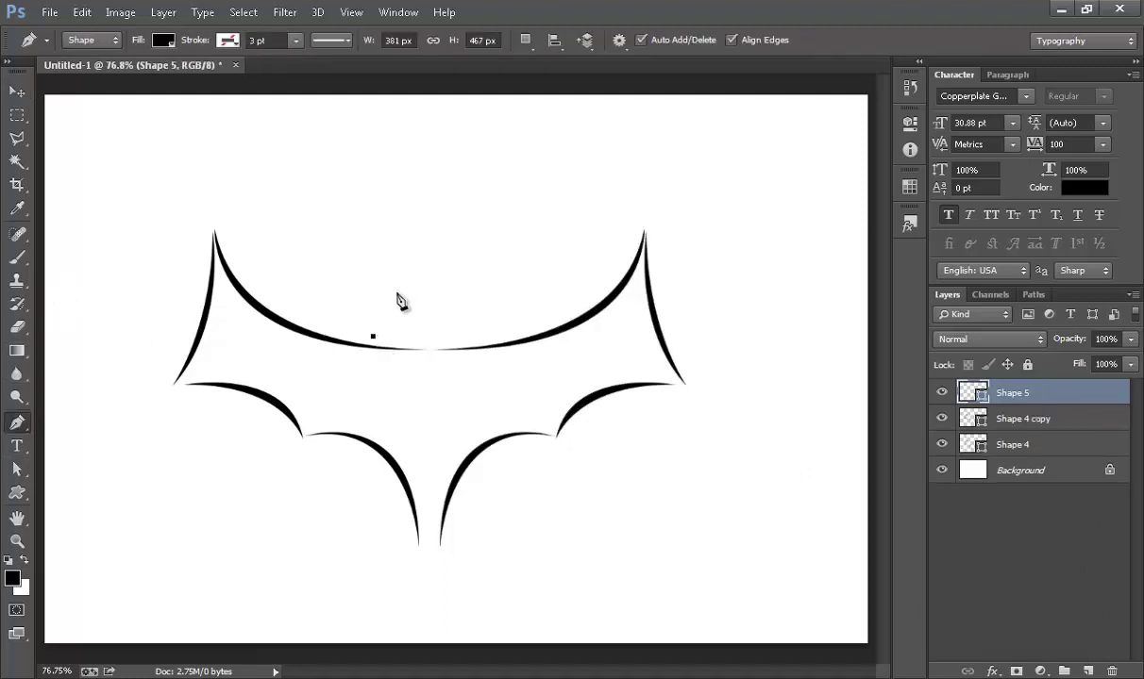
left_click_drag(402, 281, 406, 248)
key("ctrl+z")
left_click_drag(413, 243, 409, 178)
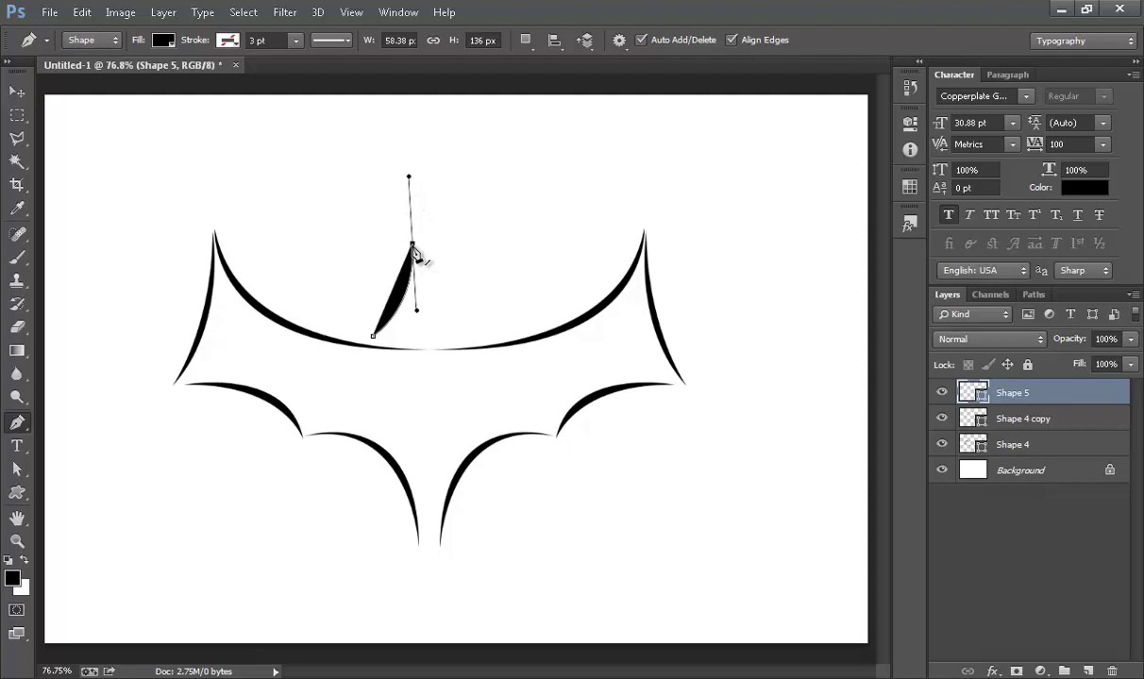
left_click(374, 342)
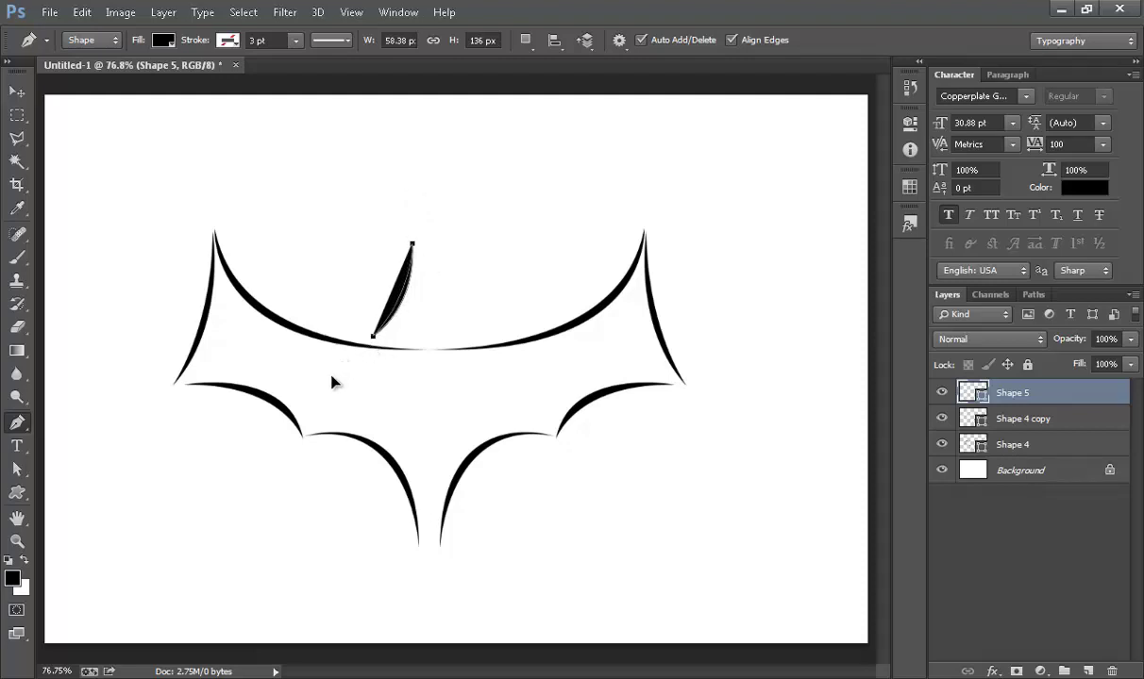
key("Escape")
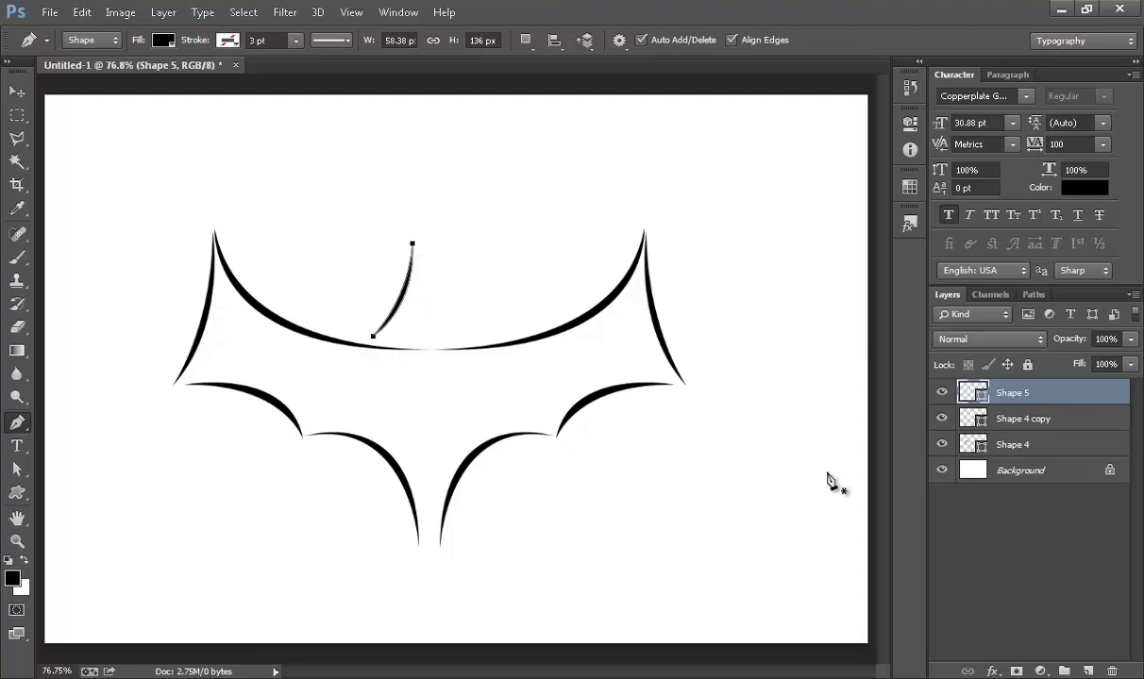
left_click(1031, 595)
Draw Shape 6, a short pointed crescent slanting down-right from the ear tip, then fit the view
scroll(476, 279, "up", 3)
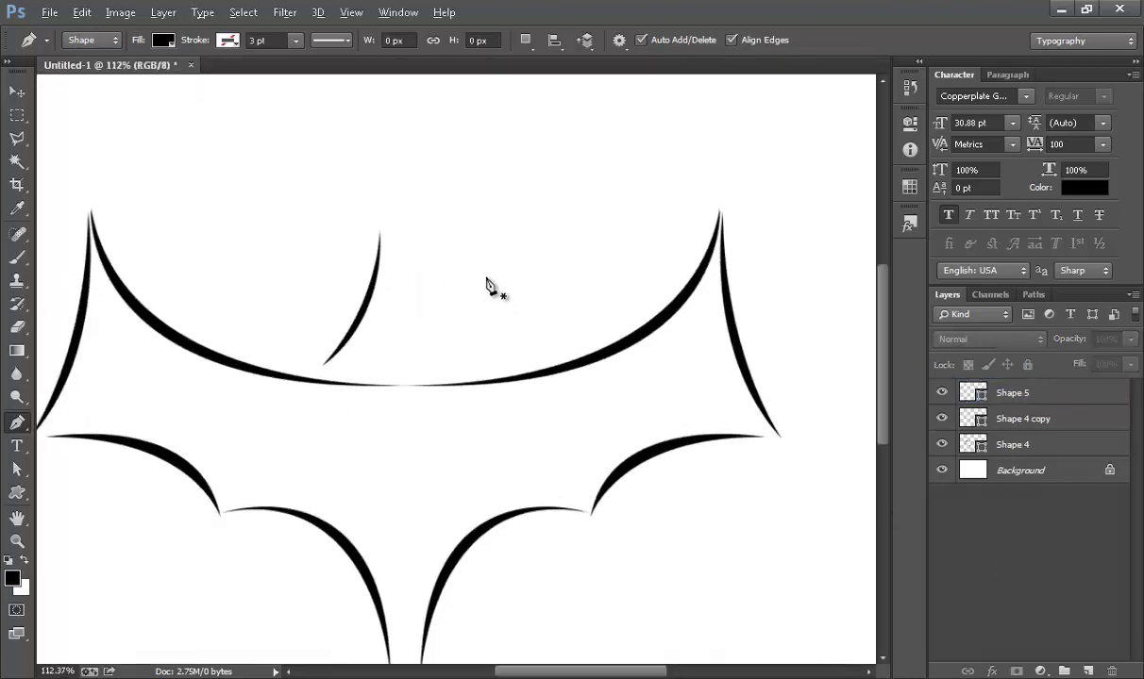
left_click(374, 228)
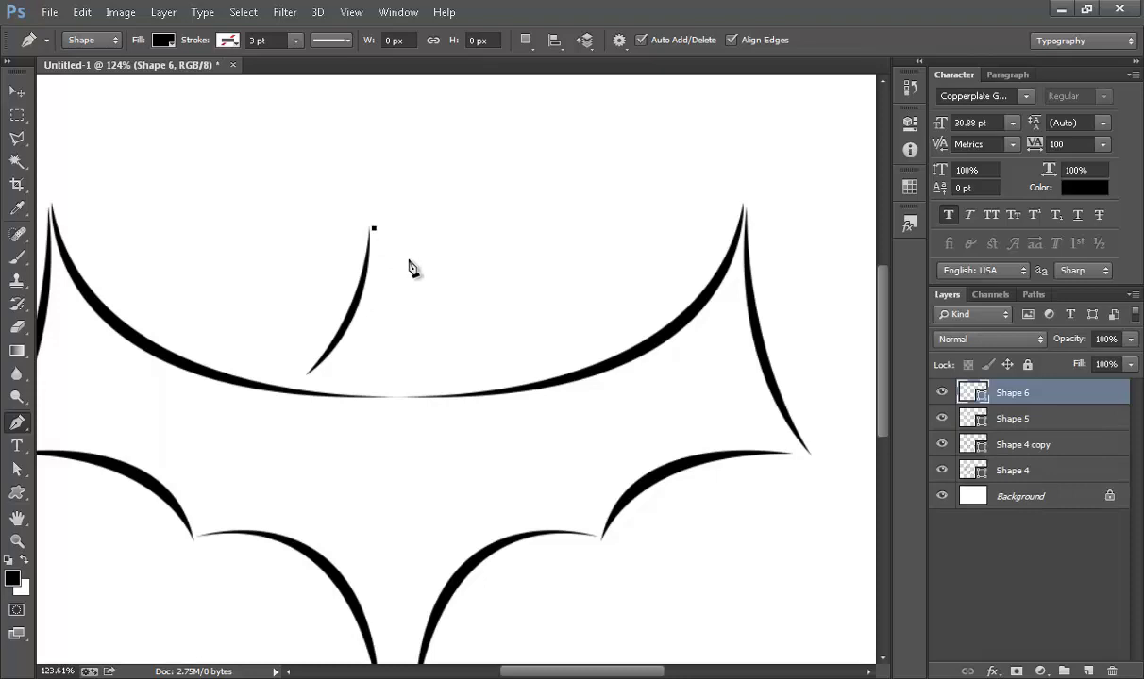
left_click_drag(407, 259, 430, 269)
scroll(410, 269, "up", 1)
scroll(410, 269, "up", 1)
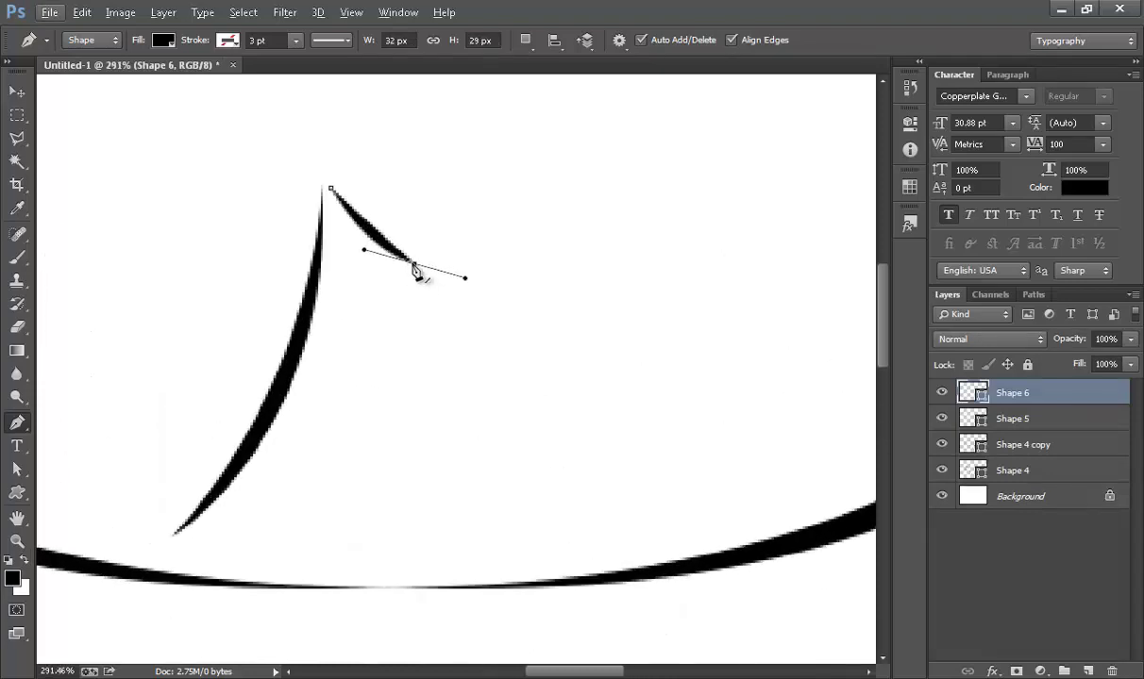
left_click(411, 263, "alt")
left_click(330, 190)
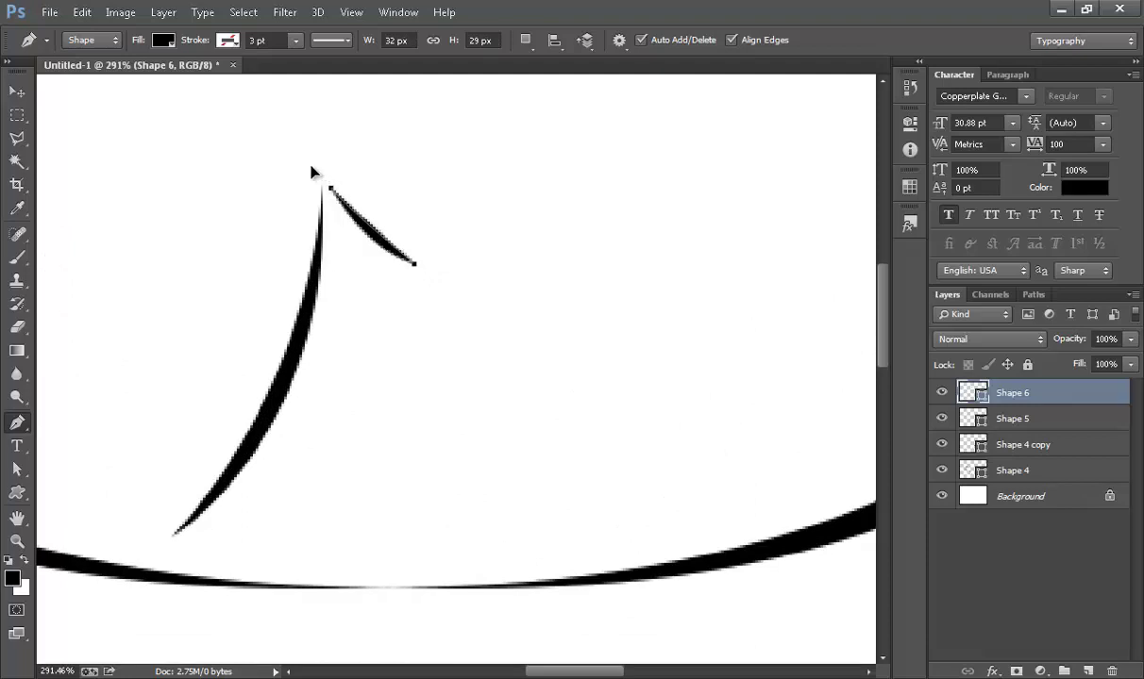
left_click(998, 582)
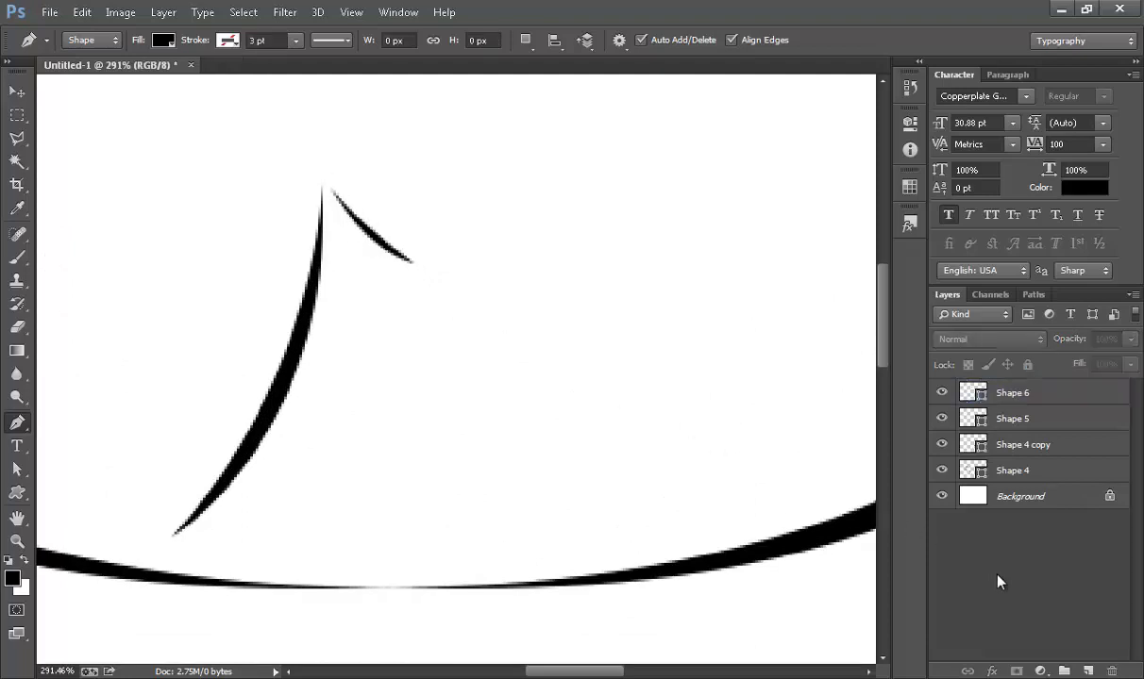
key("ctrl+0")
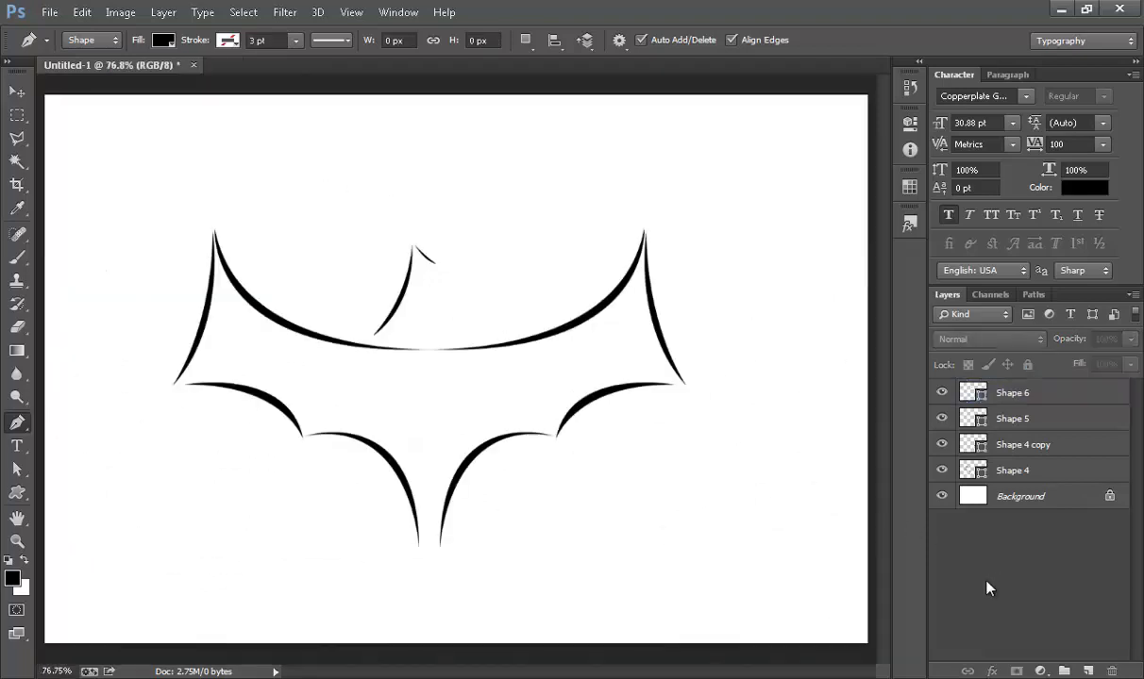
Merge the Shape 5 and Shape 6 ear strokes into one Shape 6 layer
left_click(941, 392)
left_click(941, 393)
left_click(1003, 420)
left_click(1007, 395, "shift")
key("ctrl+e")
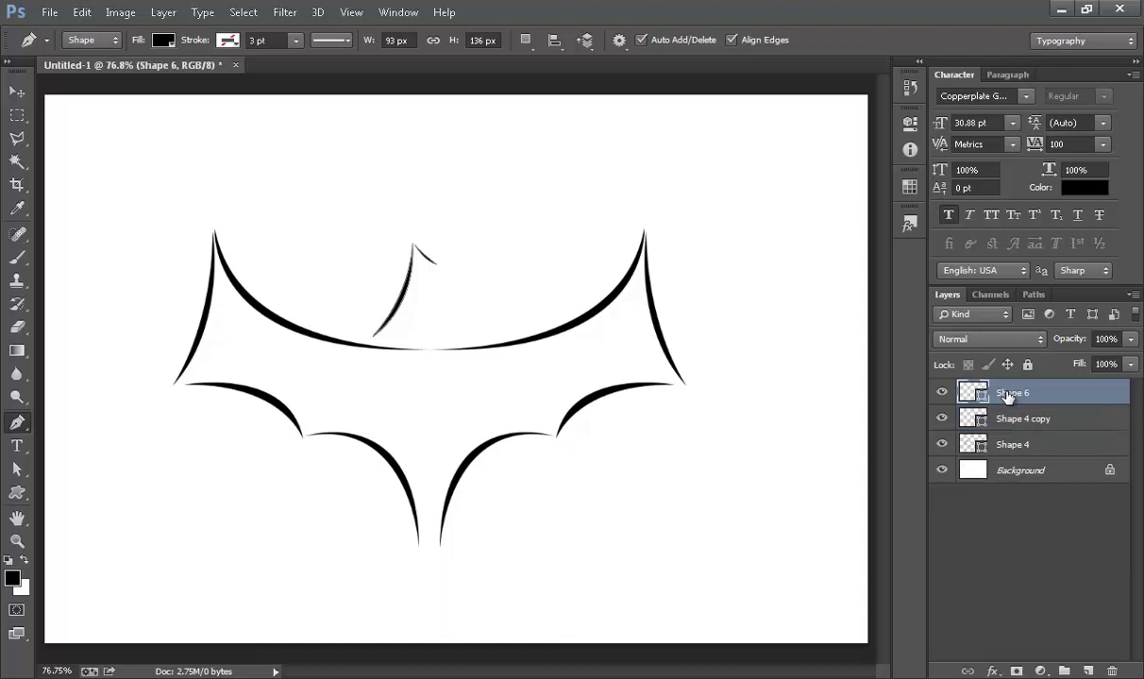
Nudge the merged ear slightly left and duplicate it as Shape 6 copy
key("v")
key("Left")
key("Left")
key("Left")
key("shift+Left")
key("shift+Left")
key("shift+Left")
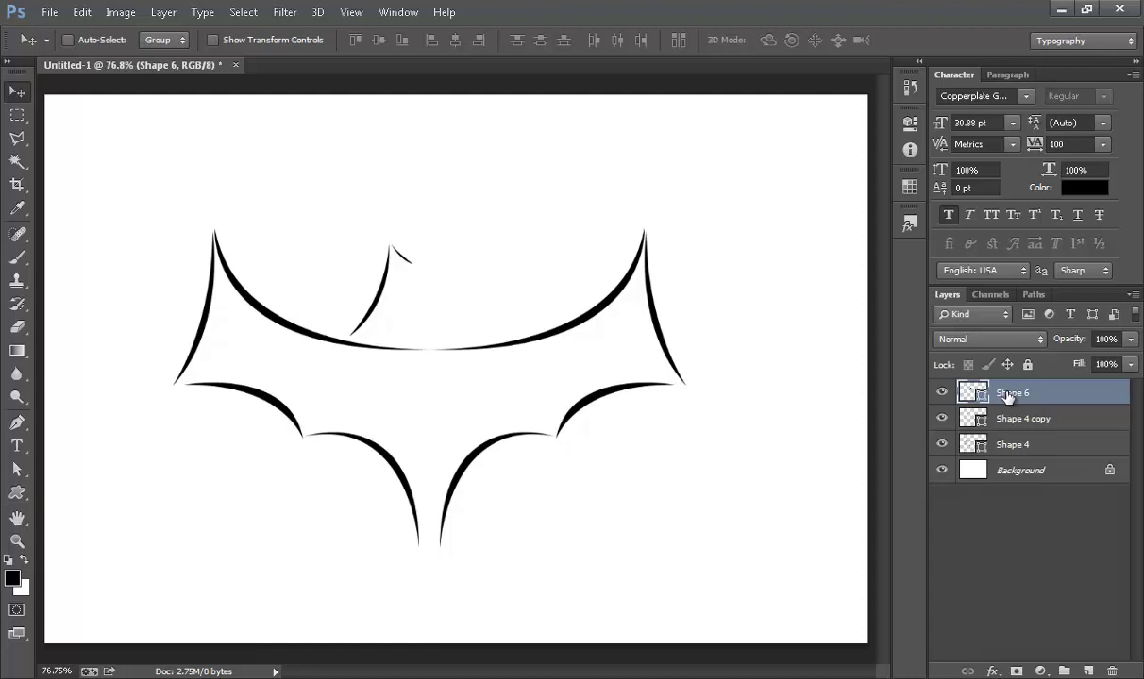
left_click(942, 393)
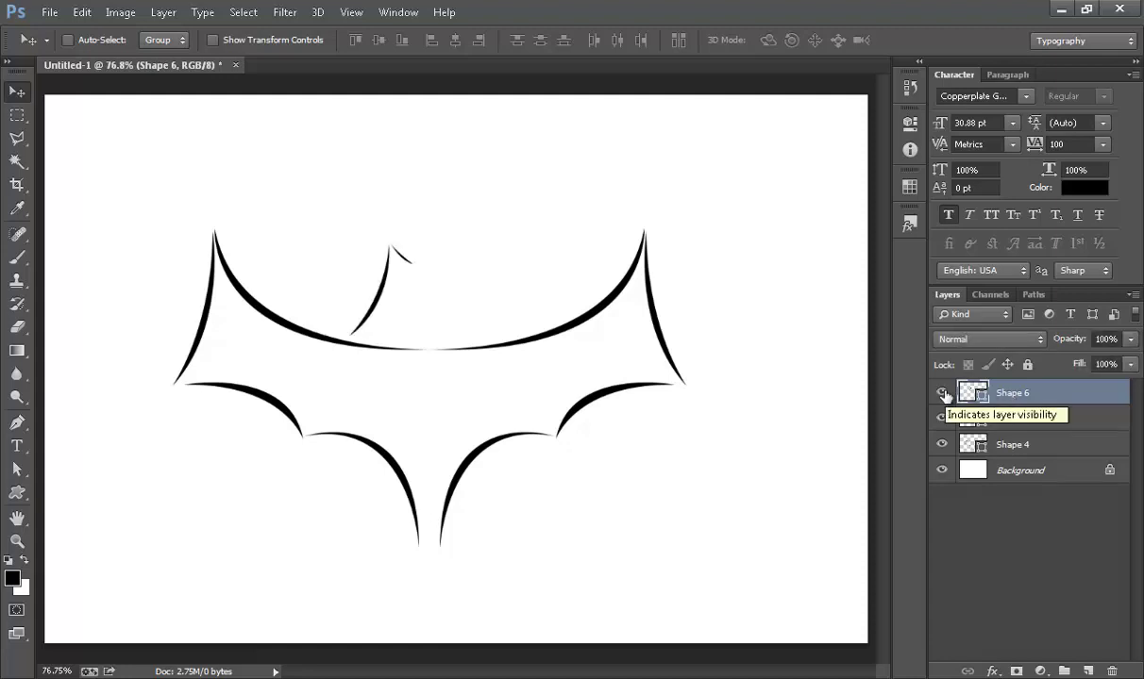
key("ctrl+j")
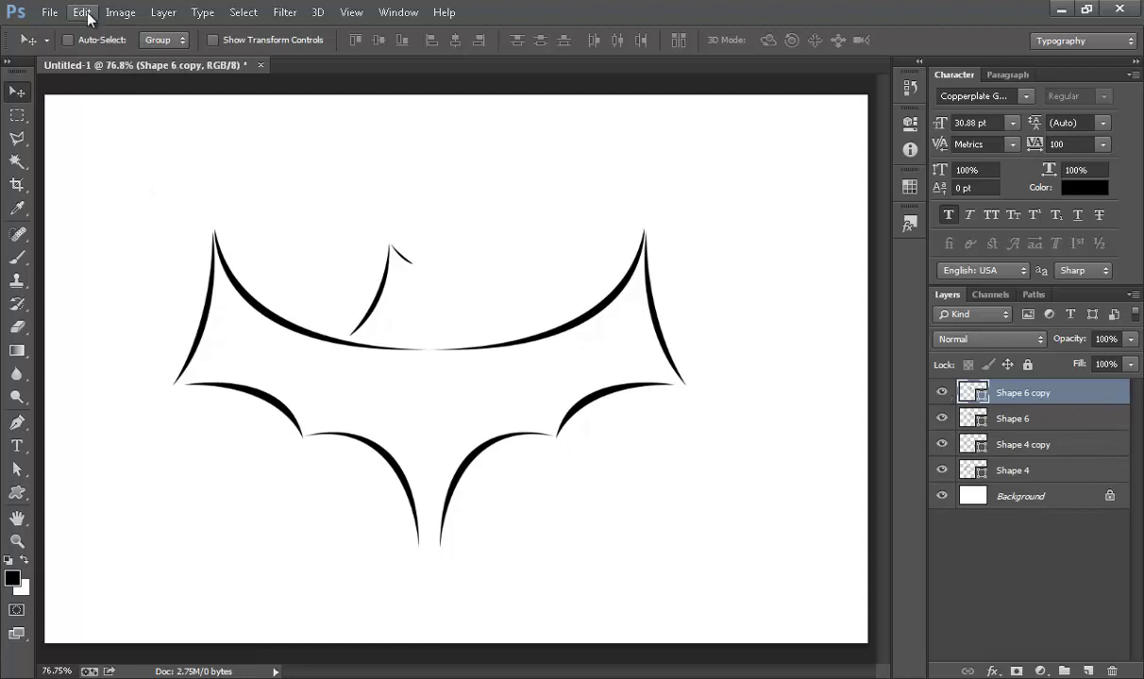
left_click(87, 13)
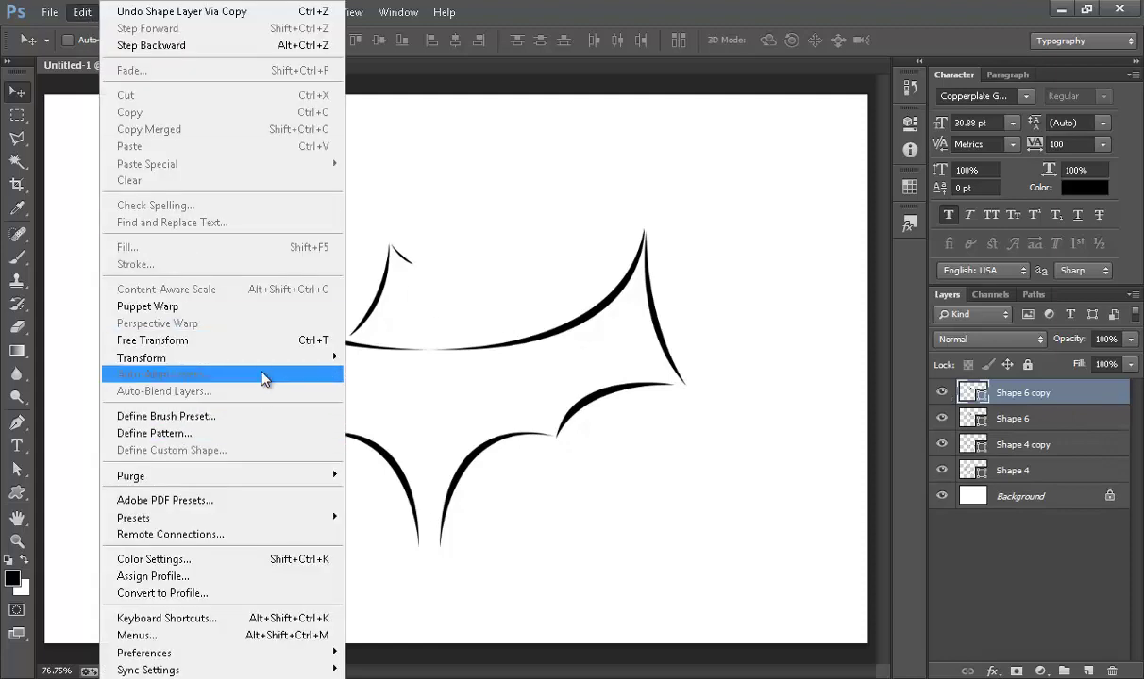
mouse_move(141, 358)
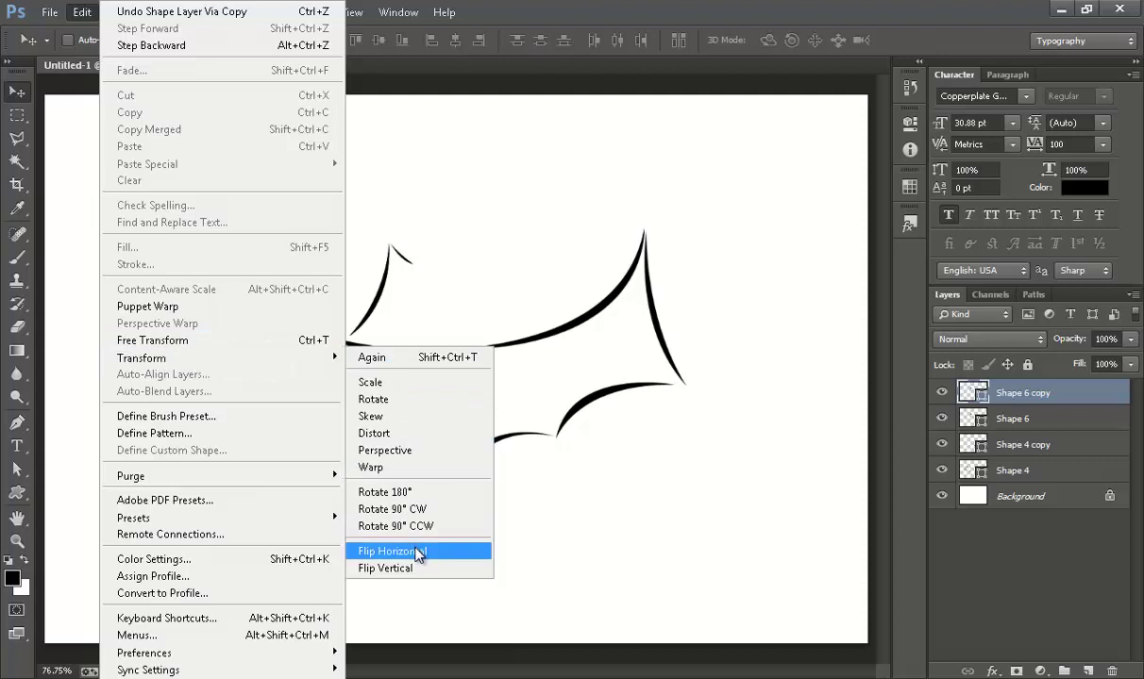
Flip Shape 6 copy horizontally and nudge it right as the second ear
left_click(418, 554)
key("Right")
key("Right")
key("Right")
key("Right")
key("Right")
key("Right")
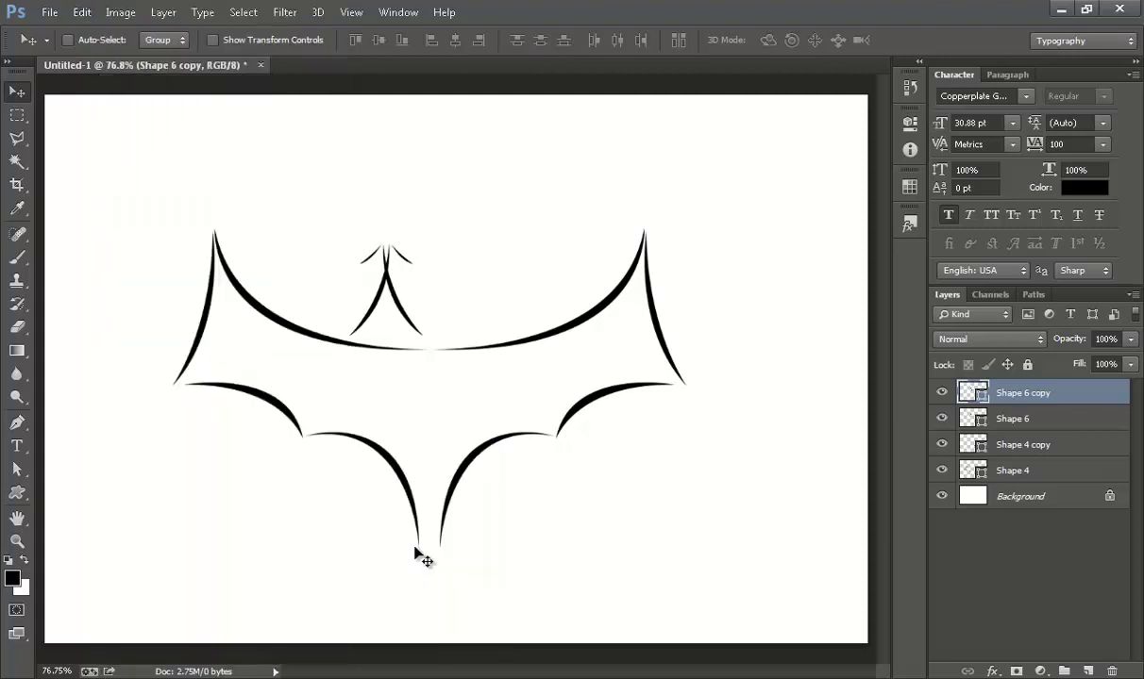
key("Right")
key("Right")
key("Right")
key("Right")
key("Right")
key("Right")
key("Right")
key("Right")
key("Right")
key("Right")
key("Right")
key("Right")
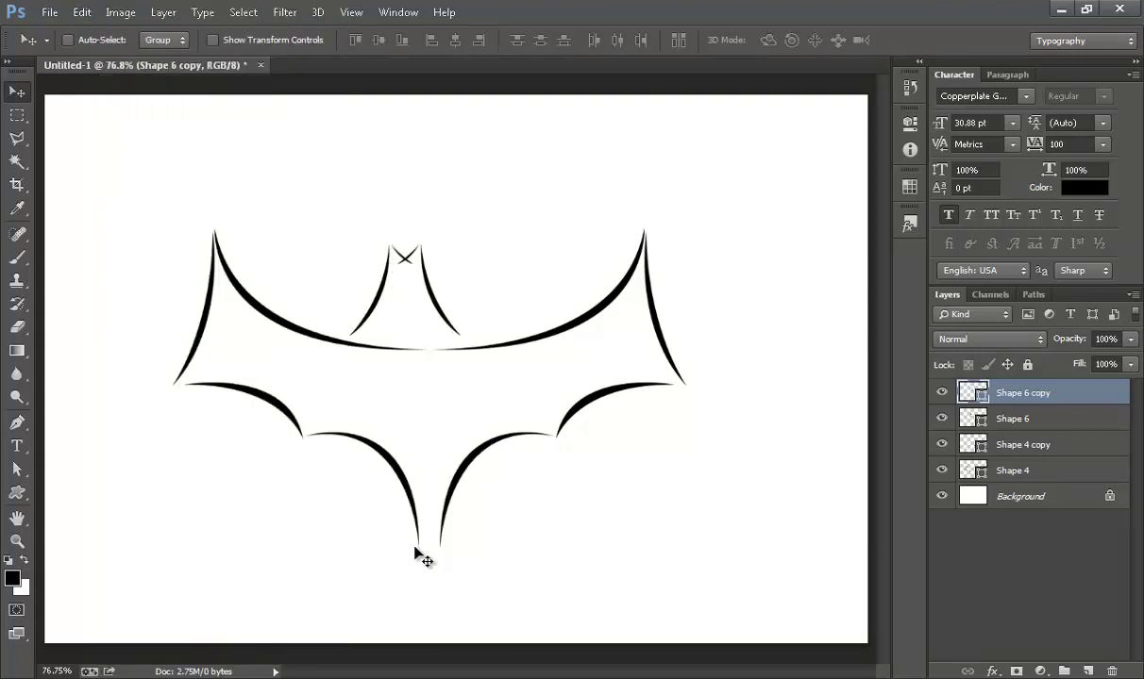
key("Right")
key("Right")
key("Right")
key("Right")
key("Right")
key("Right")
key("Right")
key("Right")
key("Right")
key("Right")
key("Right")
key("Right")
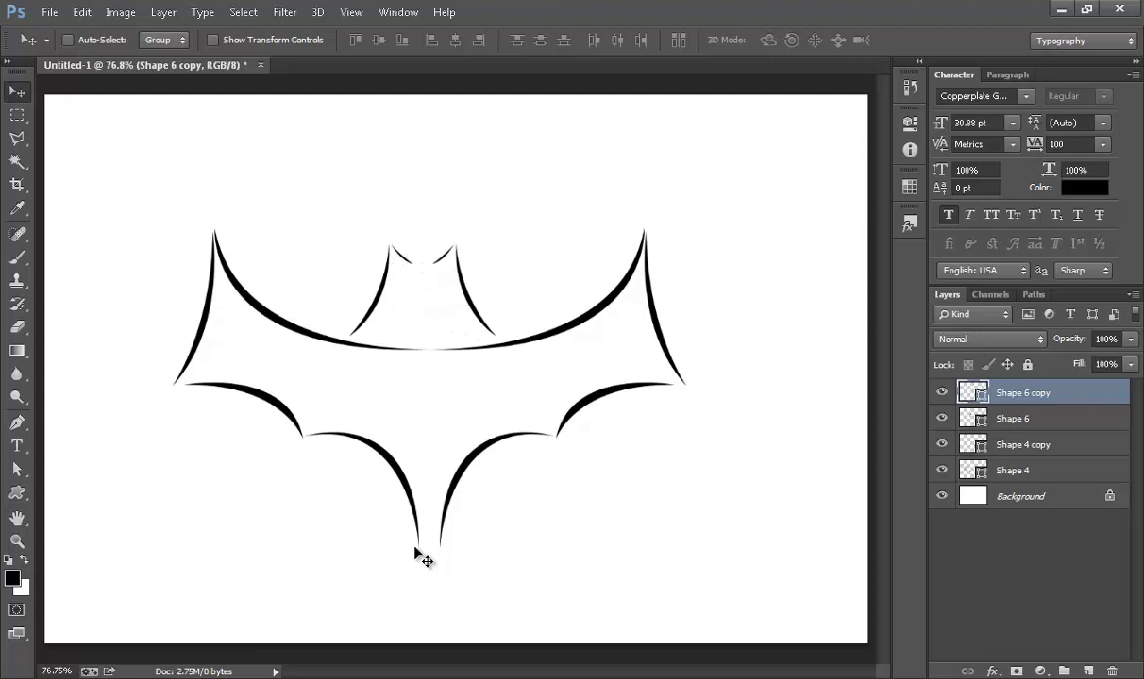
key("Right")
key("Right")
key("Right")
key("Right")
key("Right")
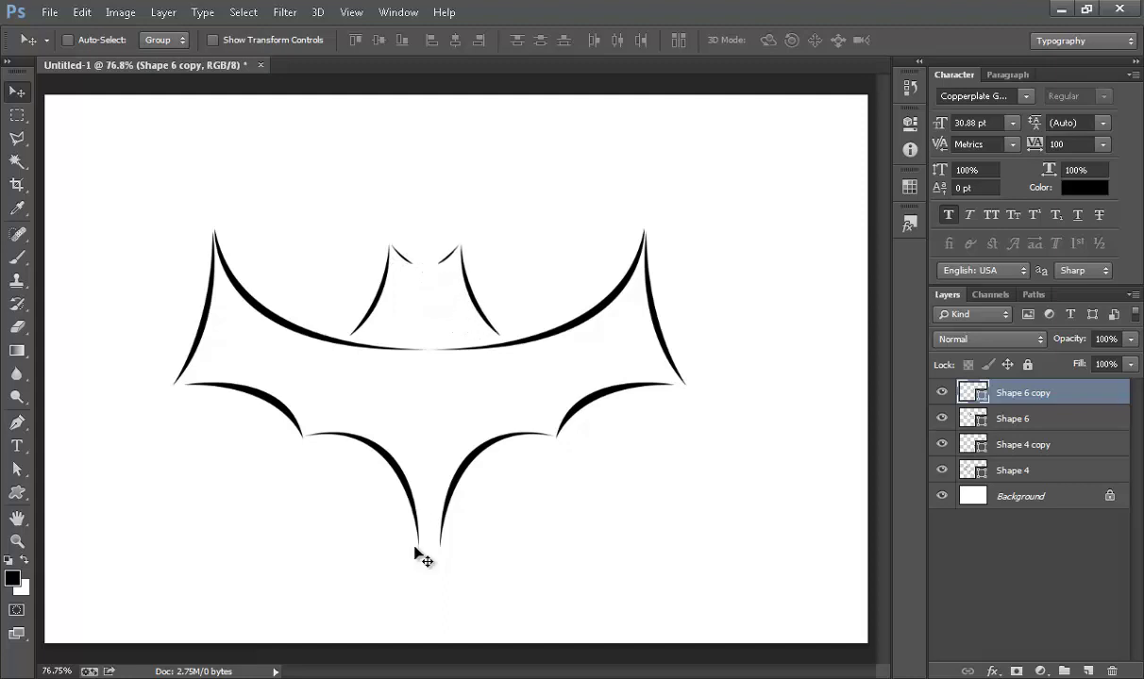
key("Right")
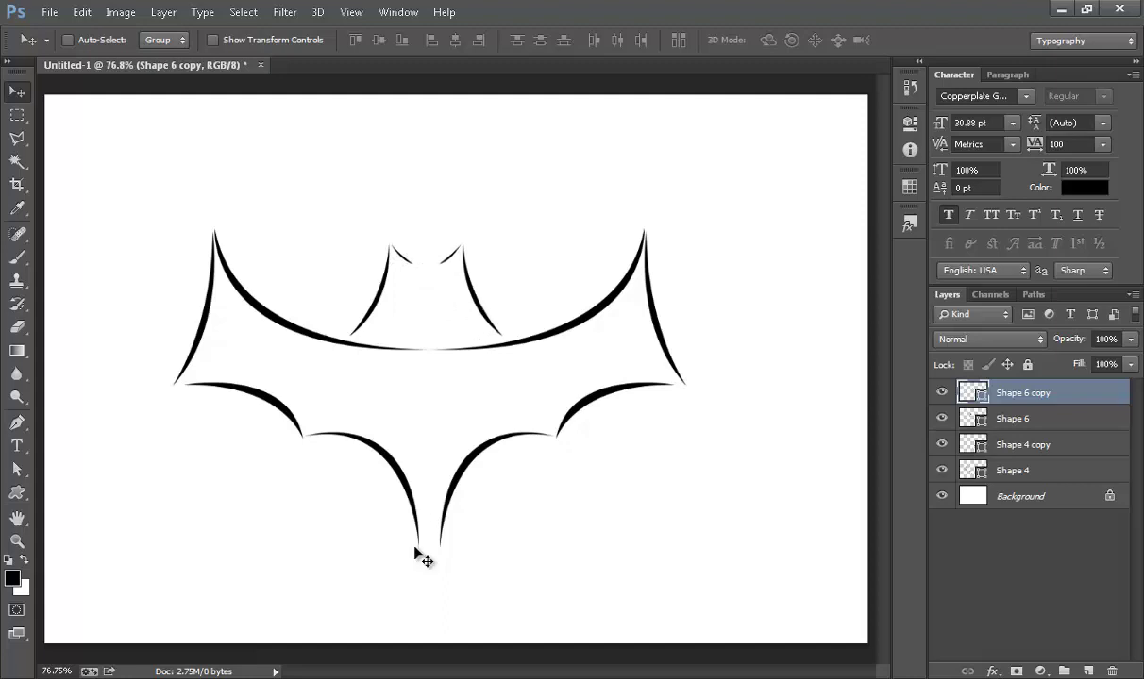
Nudge Shape 6 right and Shape 6 copy left until the ears match, then select all bat layers
left_click(1059, 429)
key("Right")
key("Right")
key("Right")
key("Right")
key("Right")
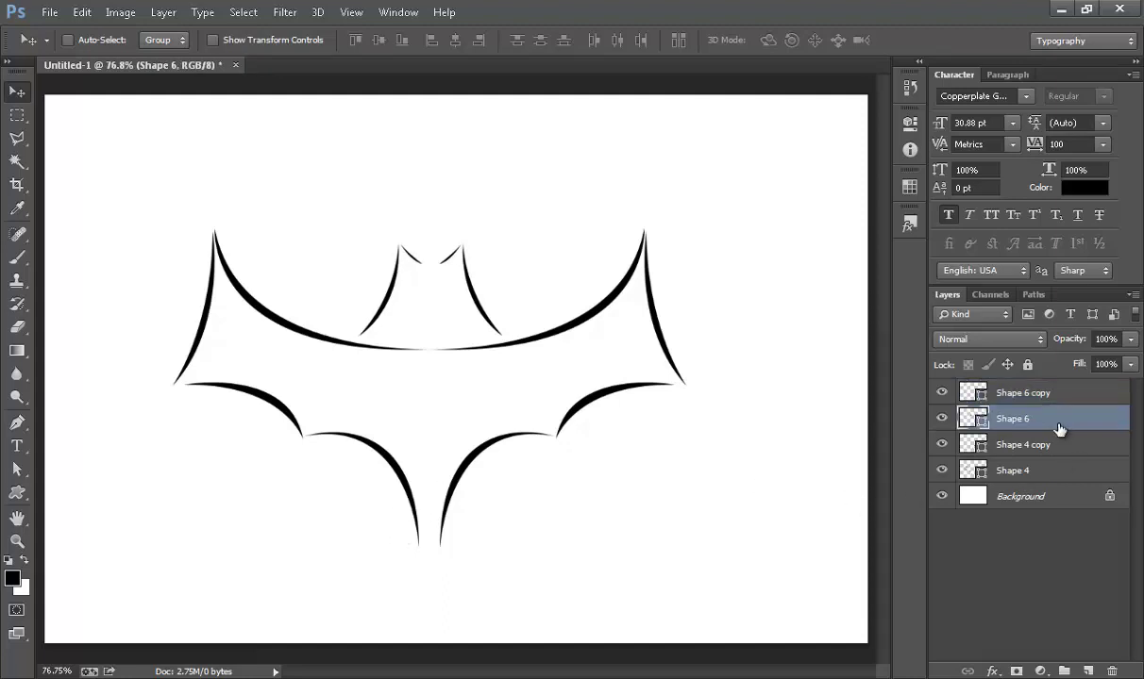
key("Right")
key("Right")
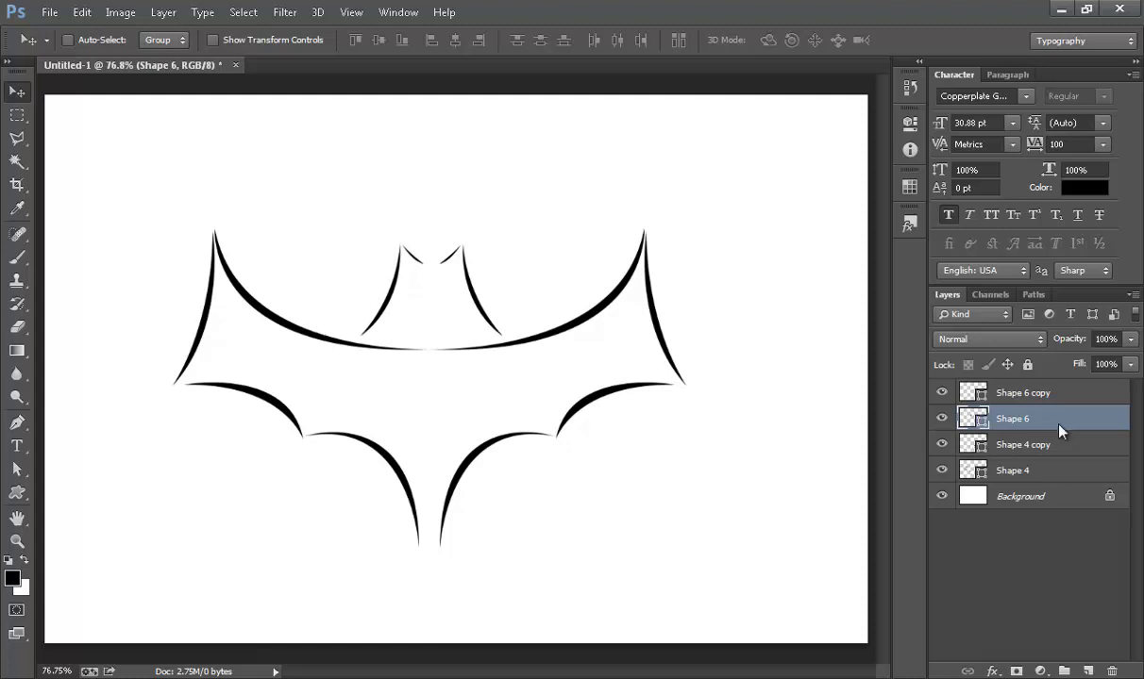
key("Right")
key("Right")
key("Right")
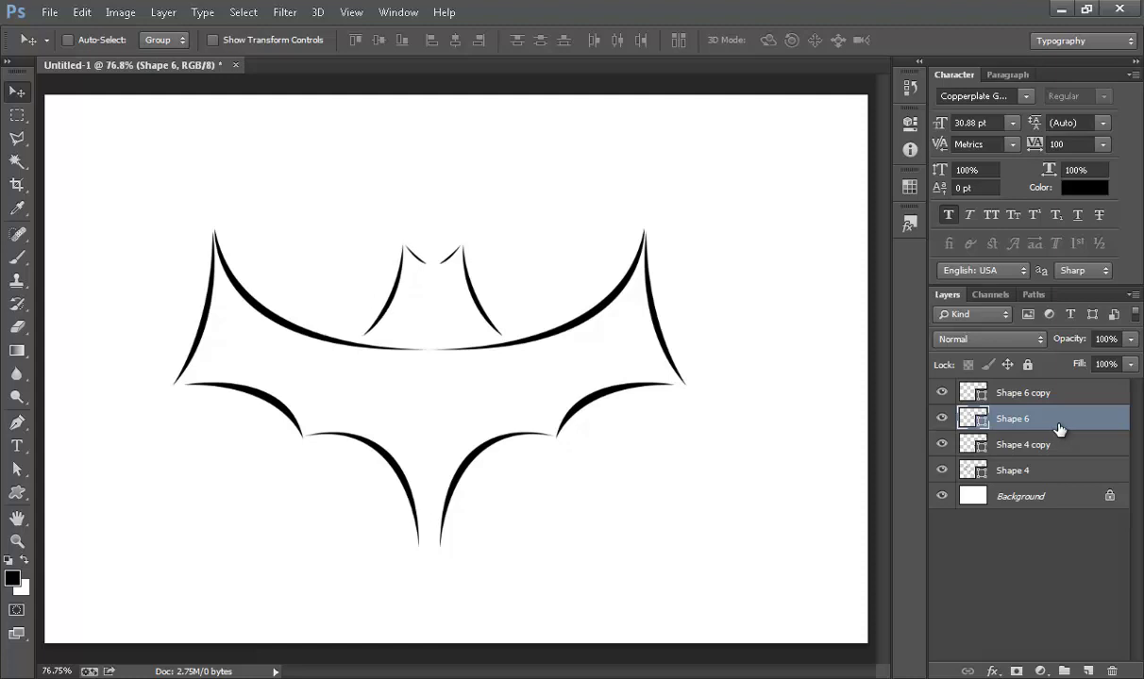
left_click(1064, 393)
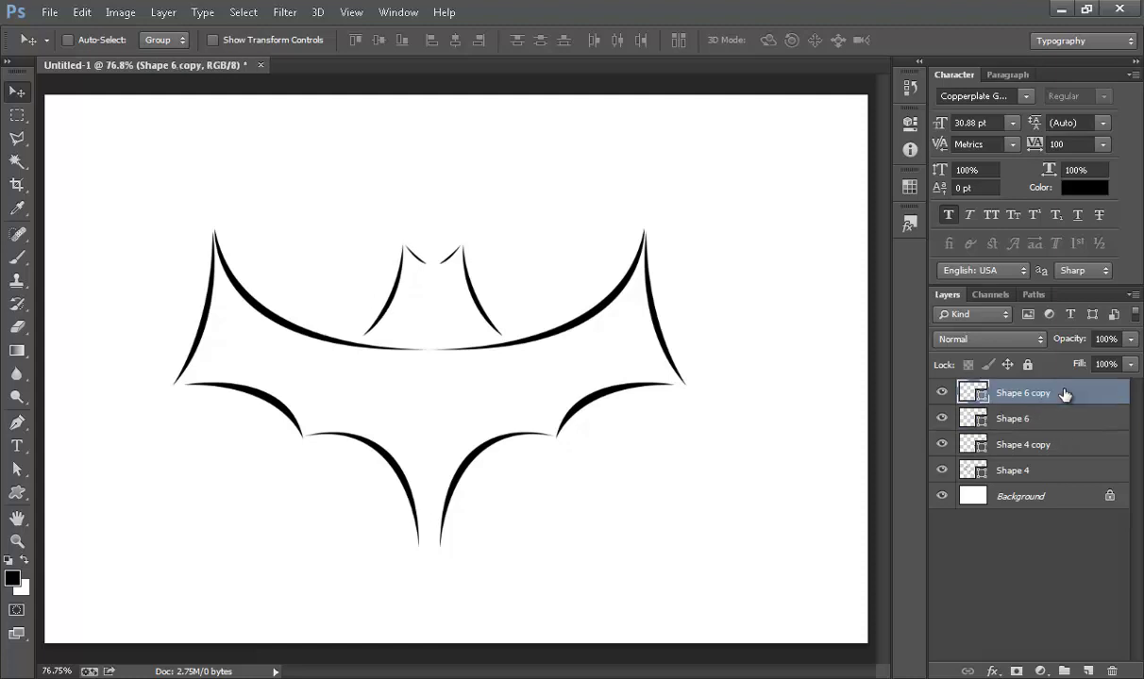
key("Left")
key("Left")
key("Left")
key("Left")
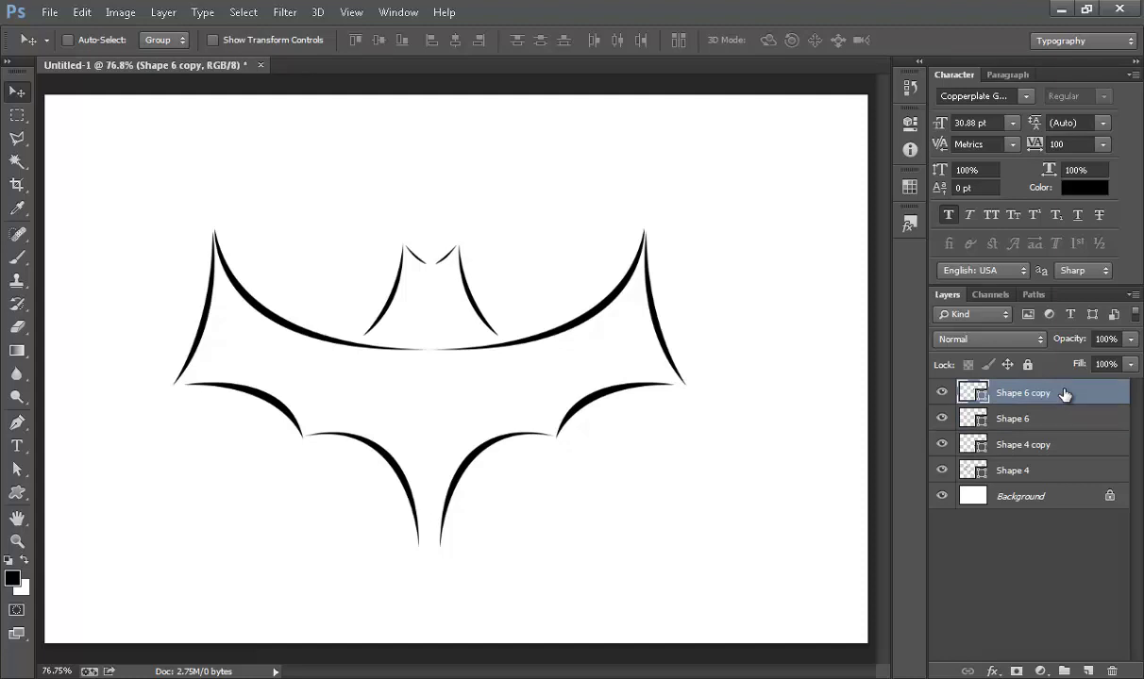
left_click(1047, 608)
left_click(1047, 392)
left_click(1054, 473, "shift")
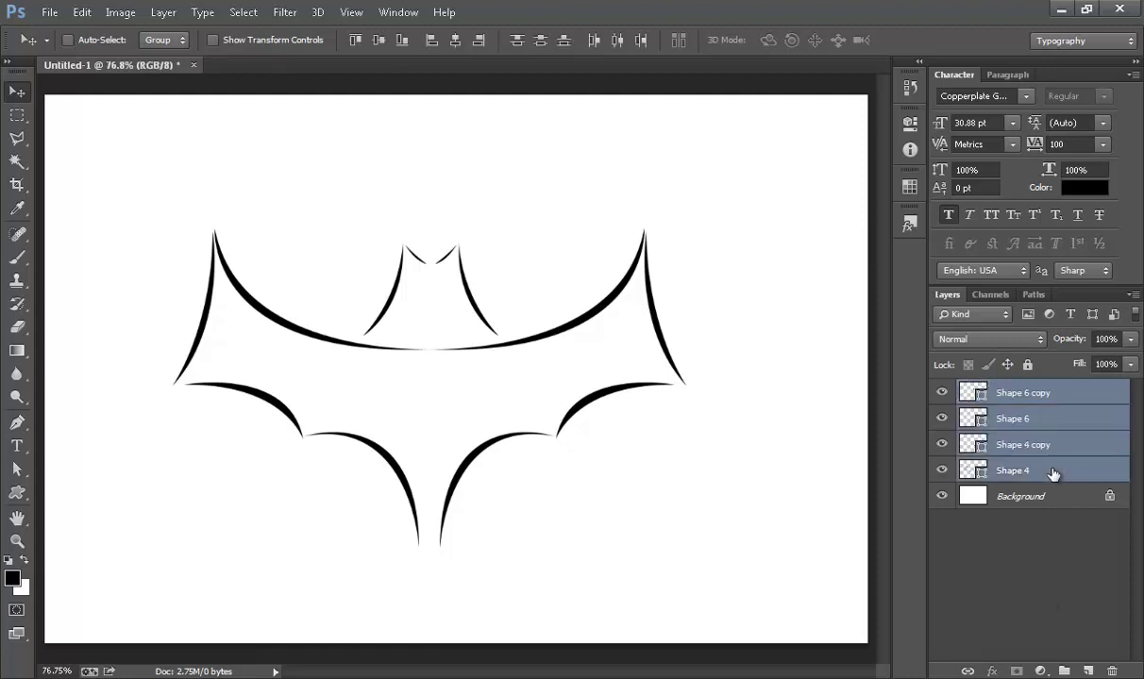
Merge all bat layers into Shape 6 copy, duplicate it as Shape 6 copy 2, and hide the original
key("ctrl+e")
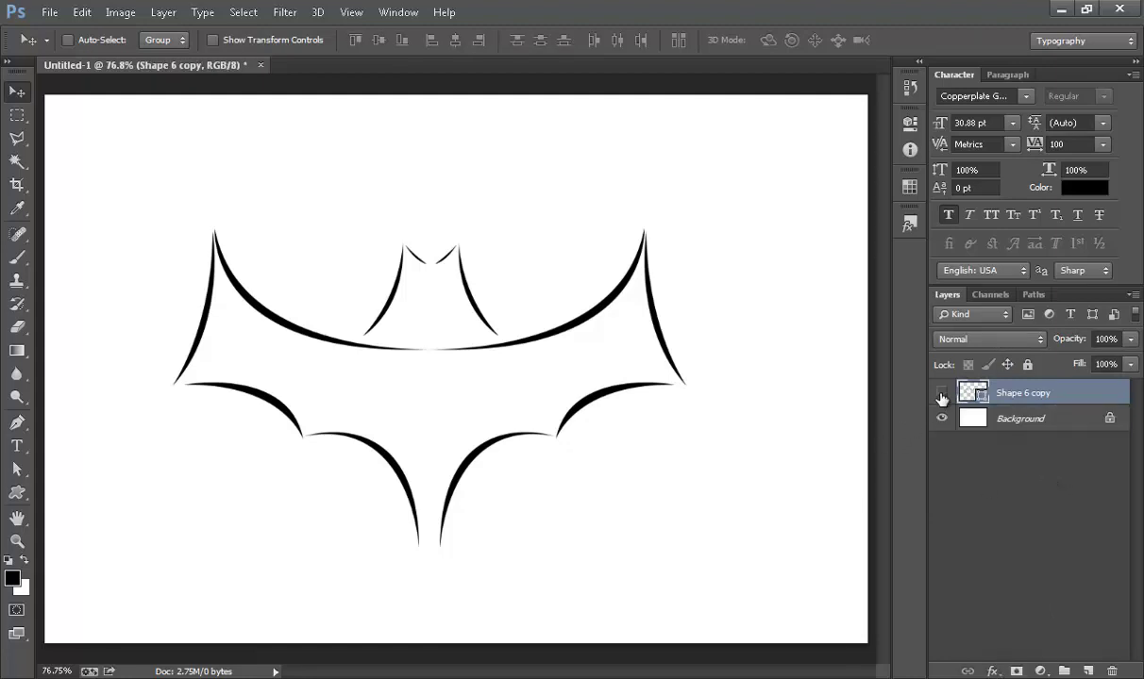
left_click(942, 394)
key("ctrl+j")
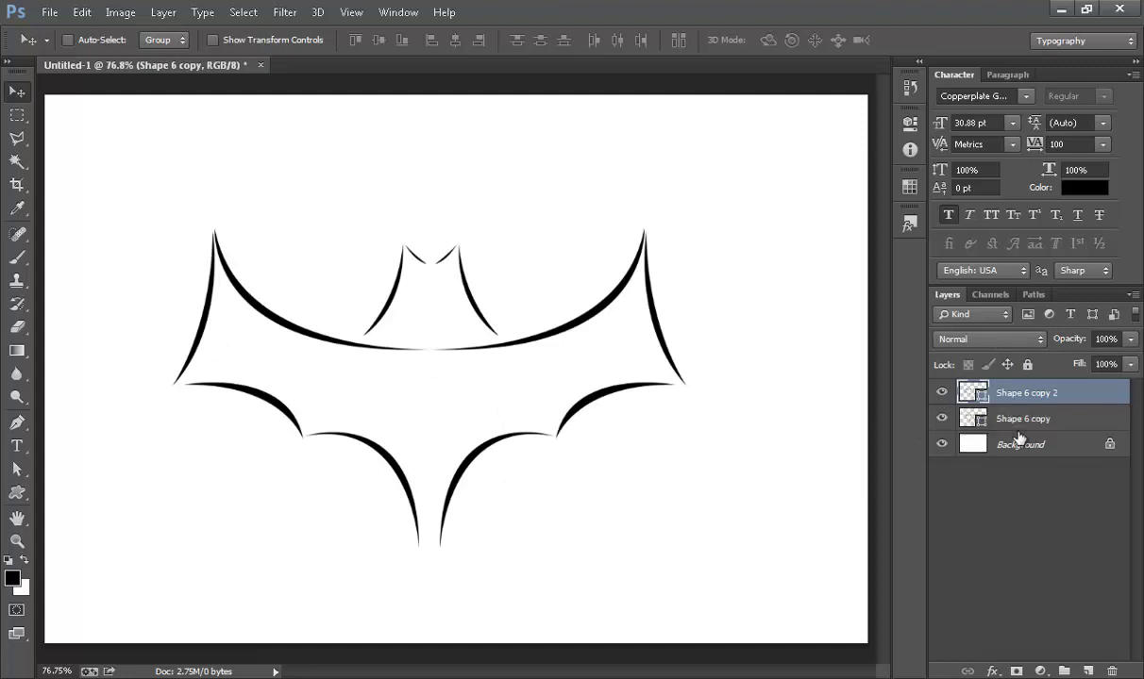
left_click(942, 418)
Scale the Shape 6 copy 2 bat to about 46.8% and centre it on the canvas
key("ctrl+t")
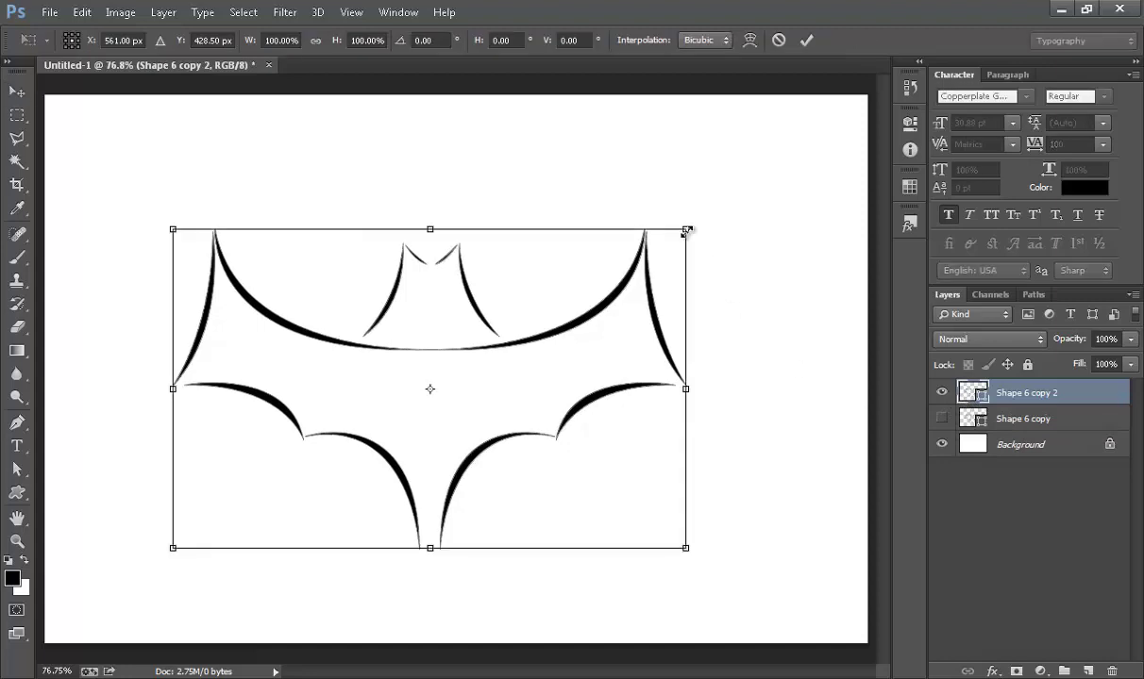
left_click_drag(687, 231, 568, 347)
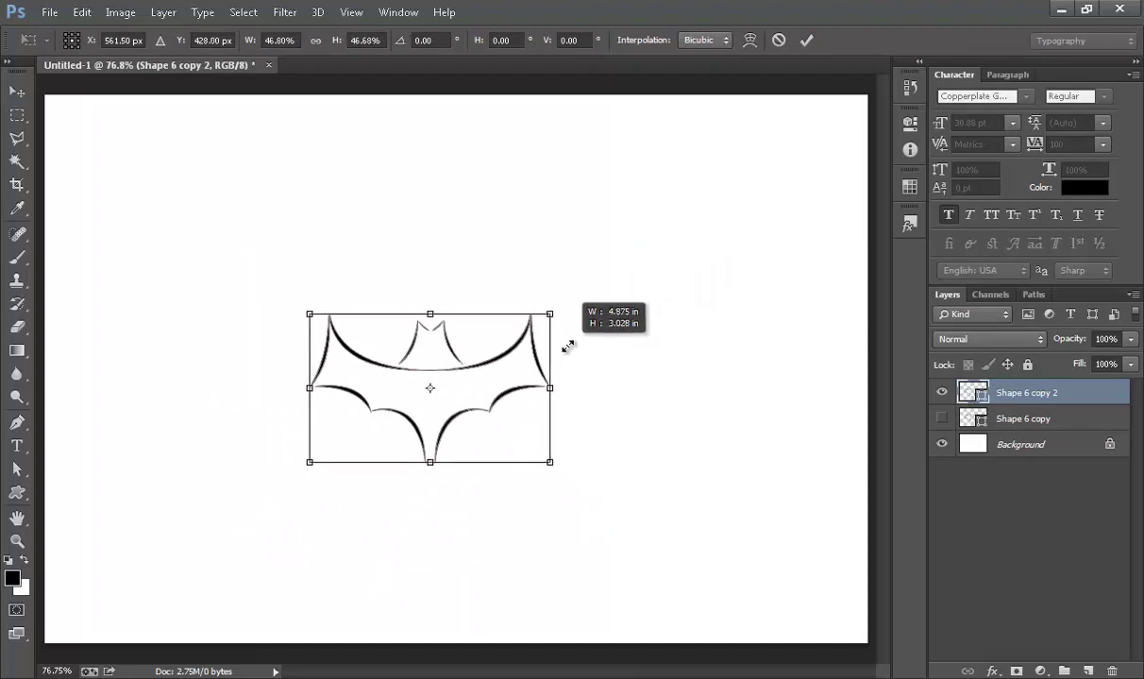
left_click_drag(496, 362, 531, 351)
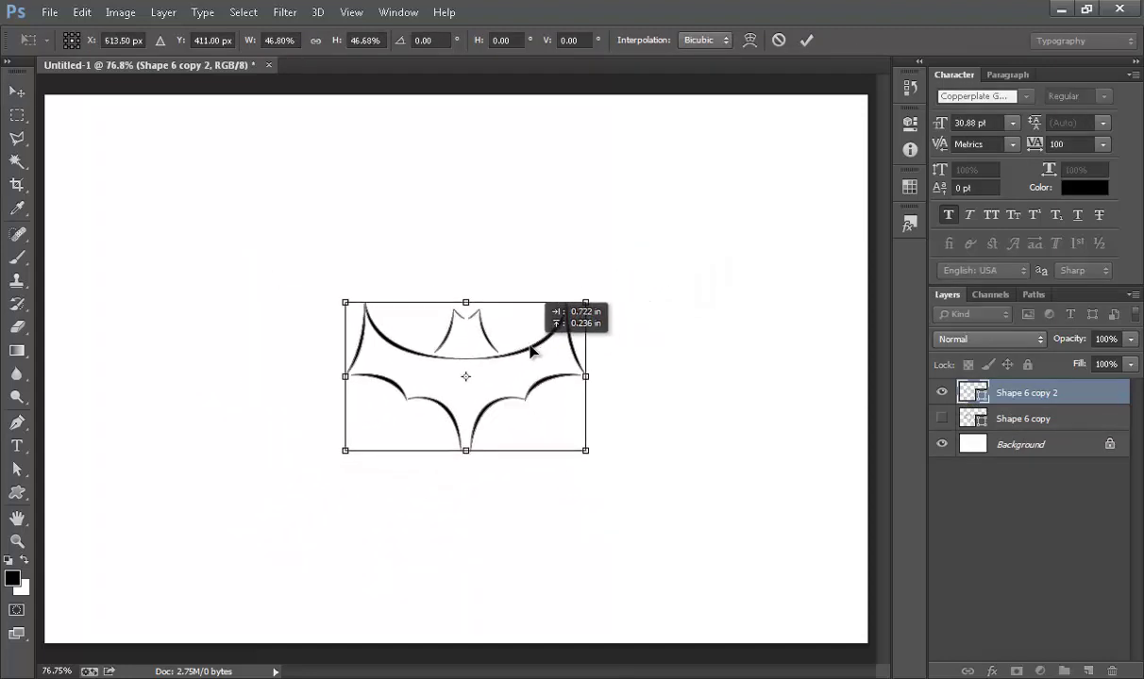
left_click(807, 41)
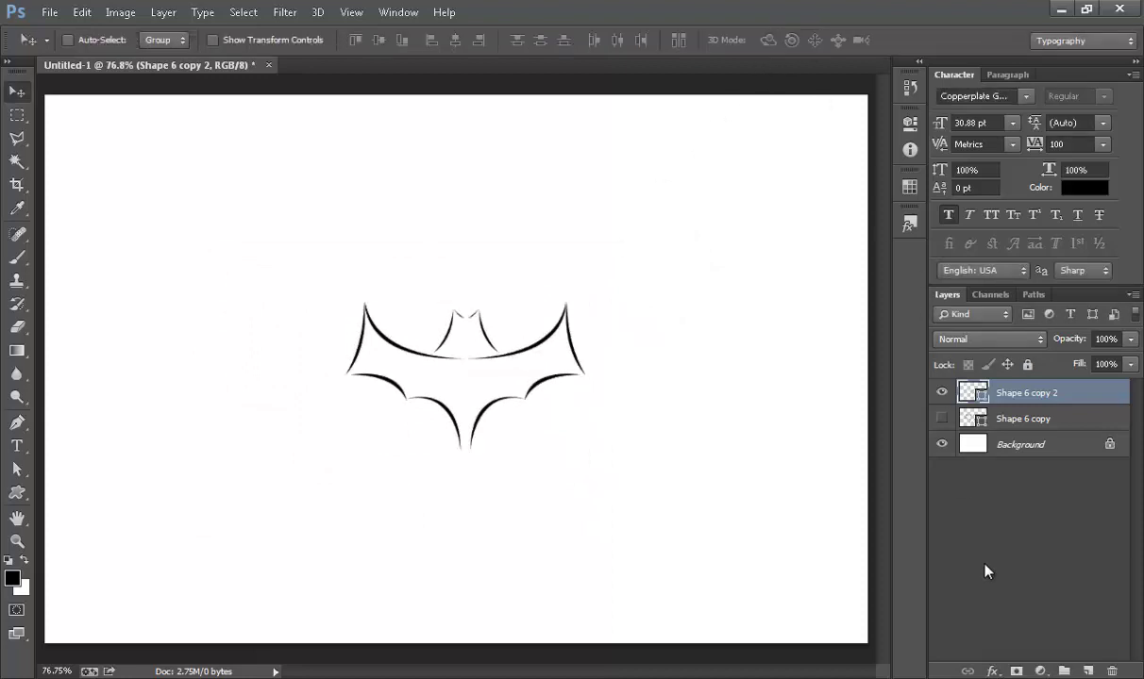
left_click_drag(519, 346, 511, 348)
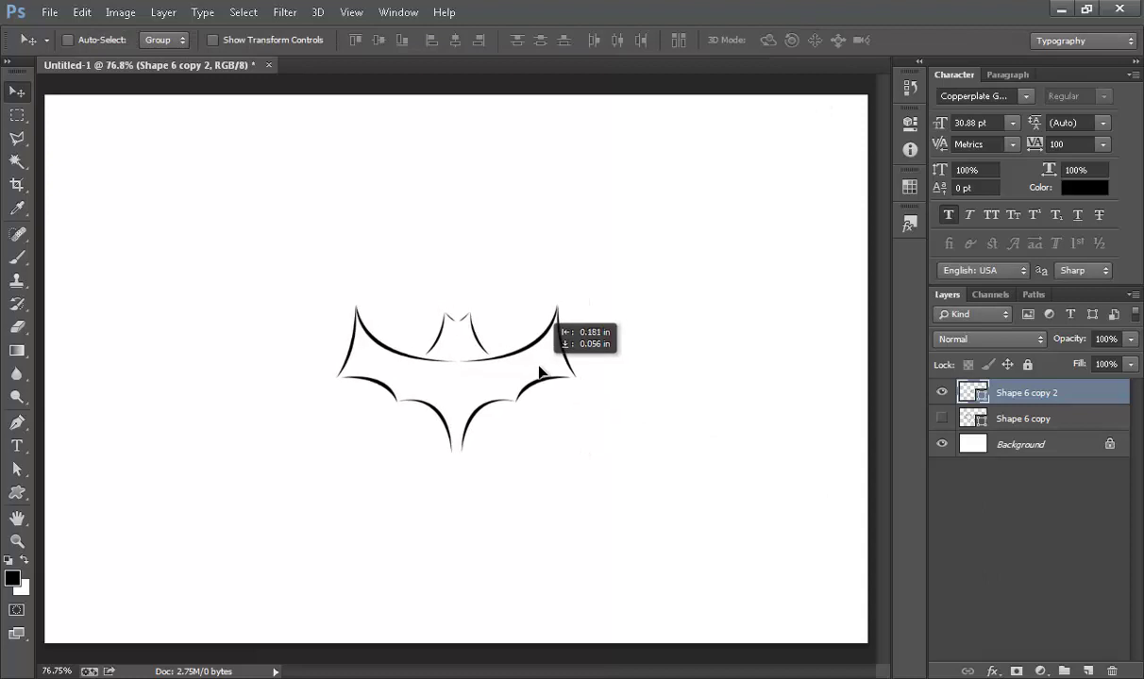
left_click(955, 444)
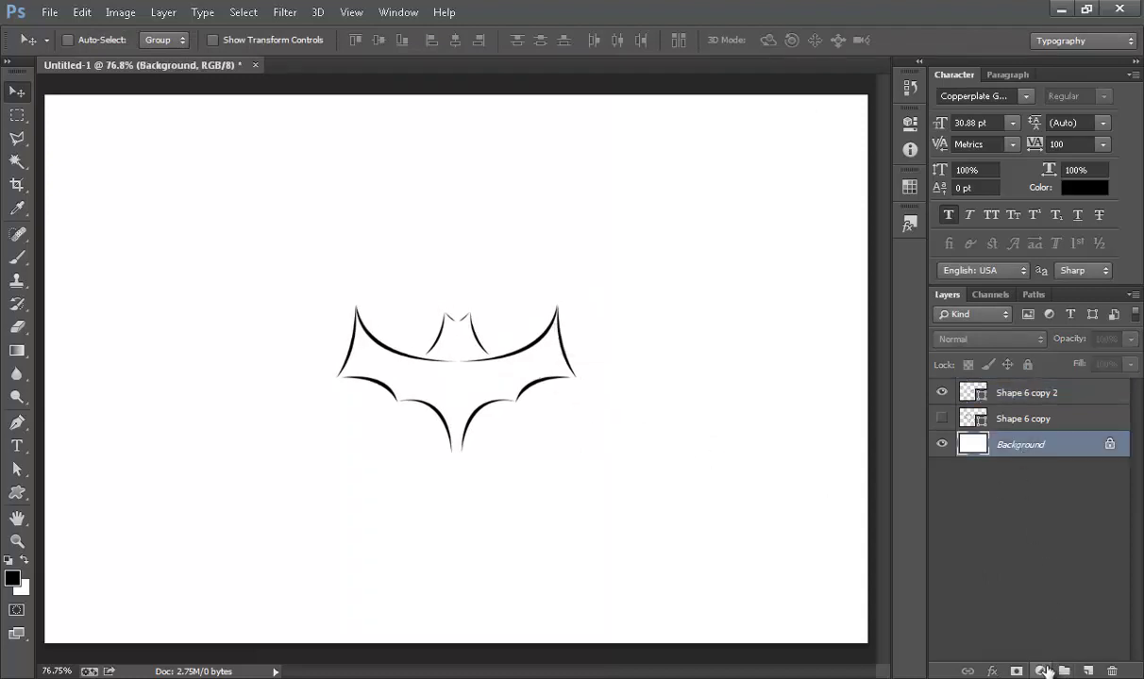
Add a gradient fill layer using the gold #18 washed_away_art preset
left_click(1040, 671)
left_click(955, 297)
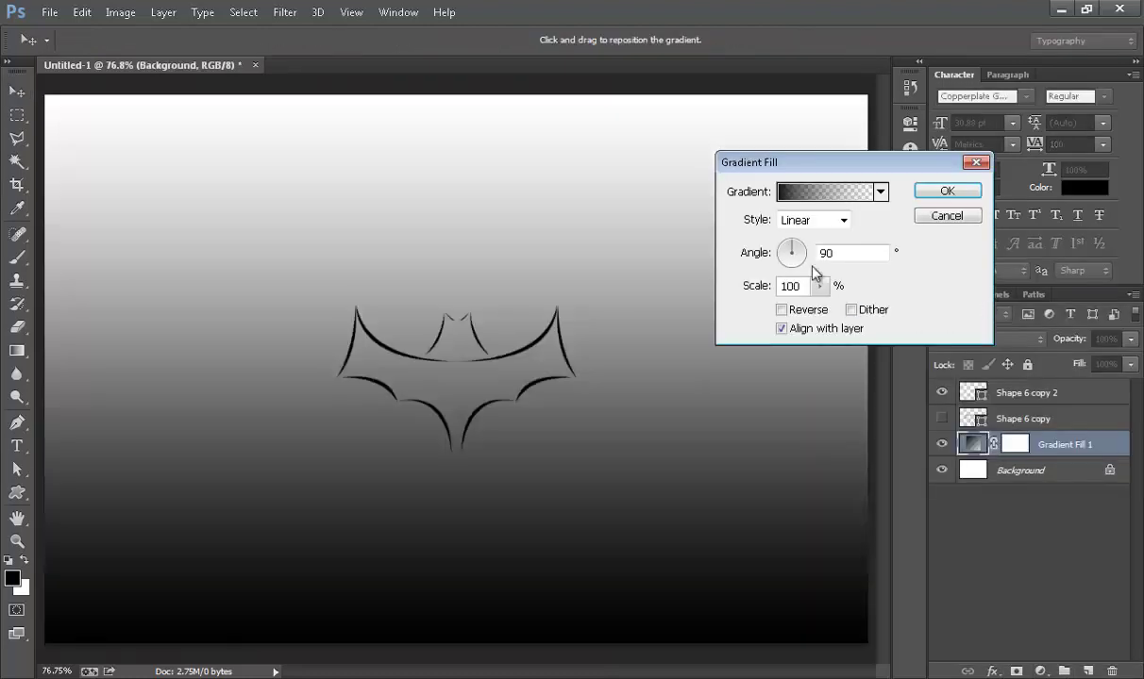
left_click(813, 195)
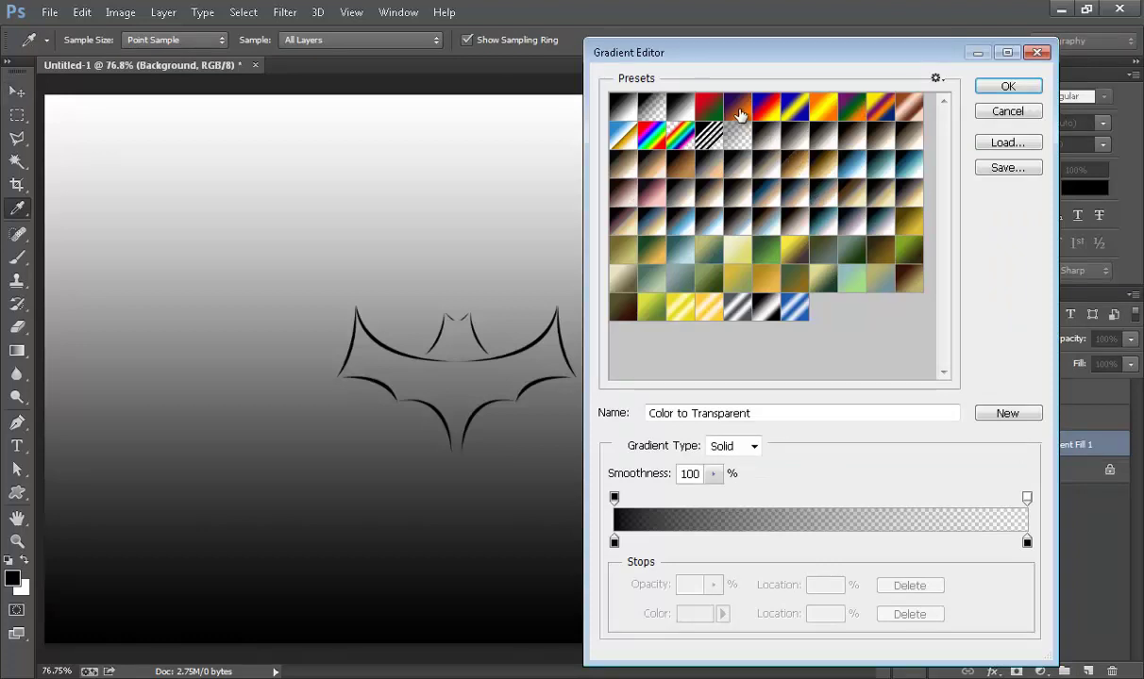
left_click(767, 288)
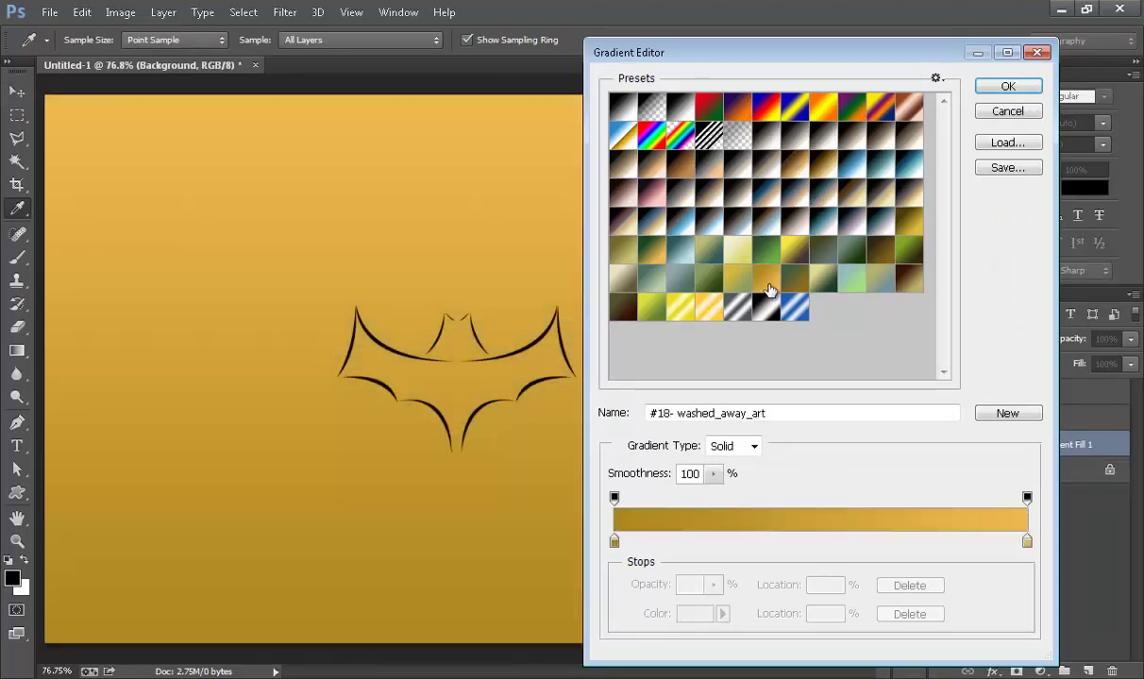
left_click(736, 283)
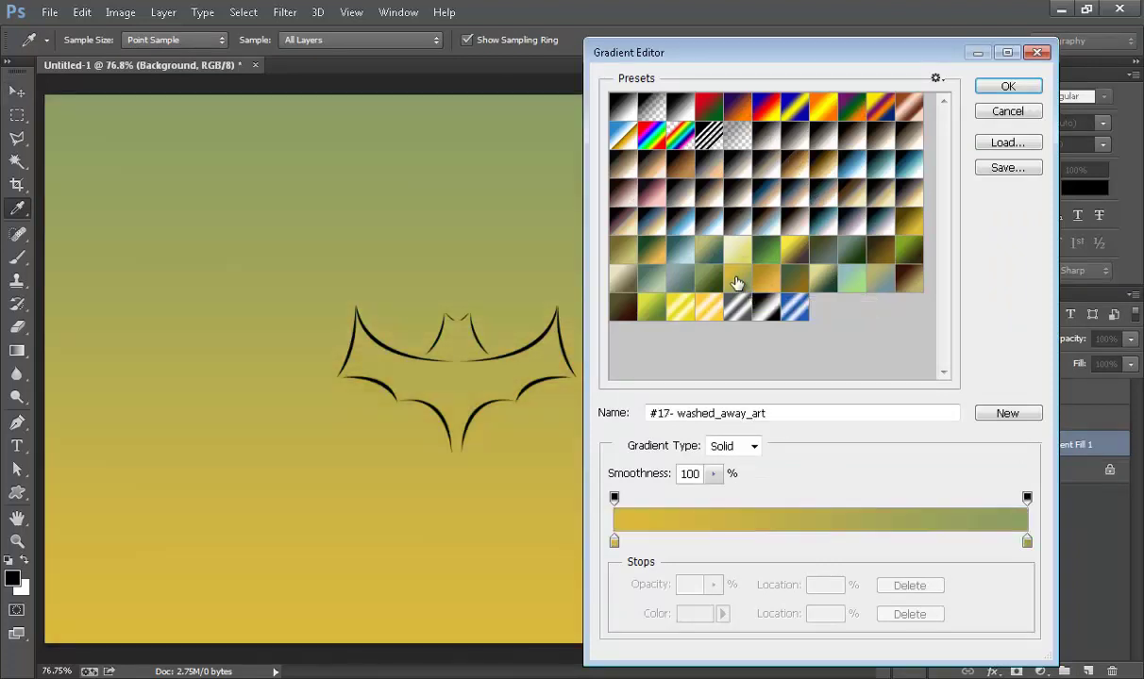
left_click(764, 276)
left_click(1008, 85)
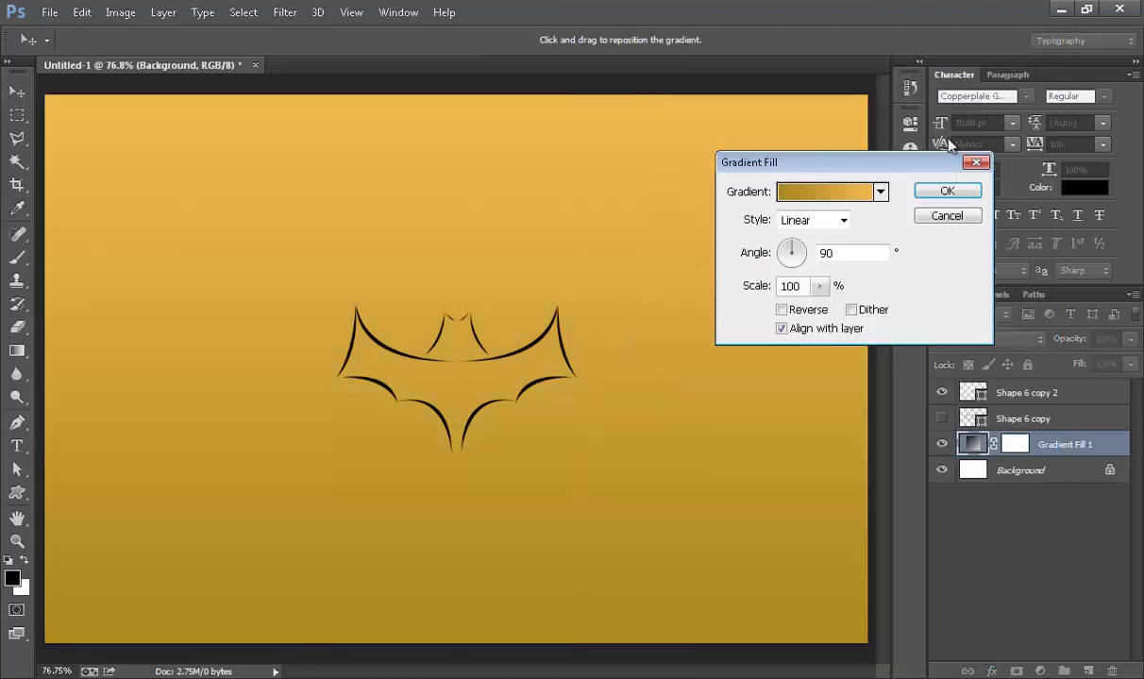
Make the gradient radial and reversed, and enlarge its scale to about 476%
left_click(834, 220)
left_click(829, 252)
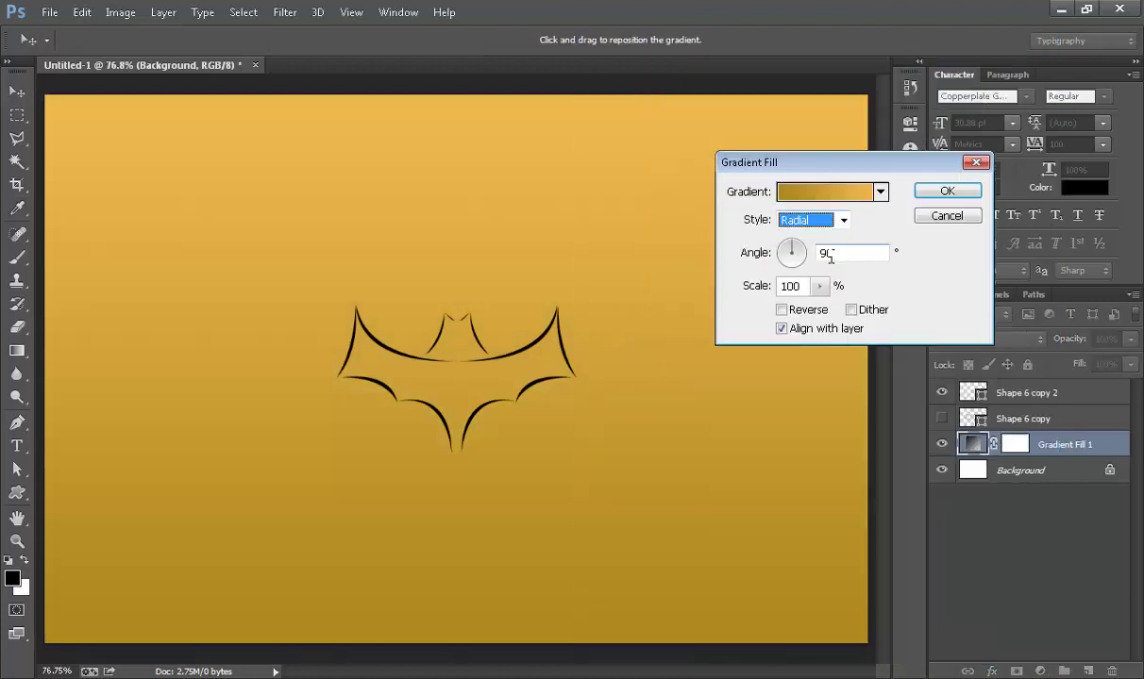
left_click(781, 311)
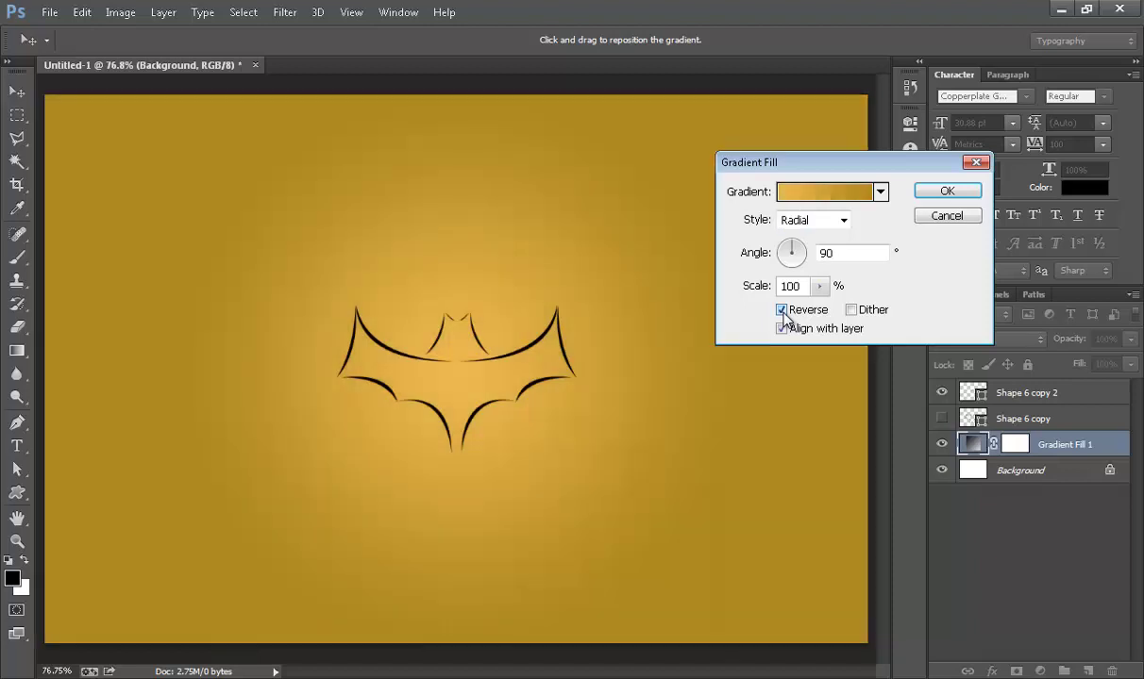
left_click(819, 286)
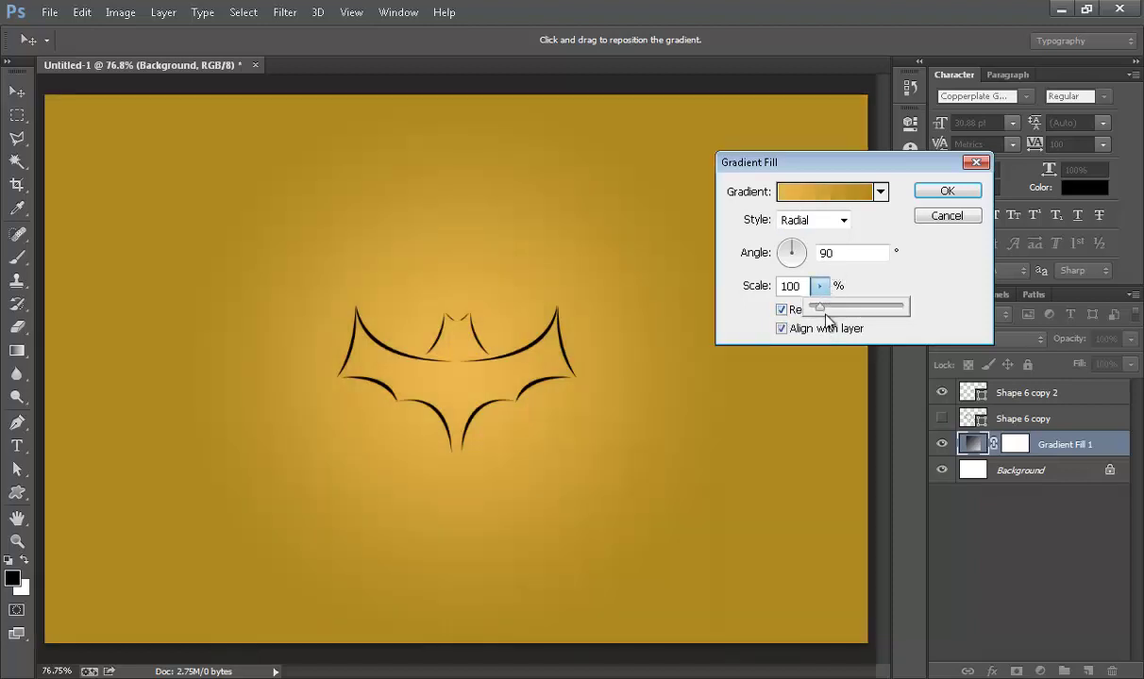
left_click_drag(825, 315, 854, 315)
Set the gradient's left colour stop to dark gold #ae7400
left_click(777, 186)
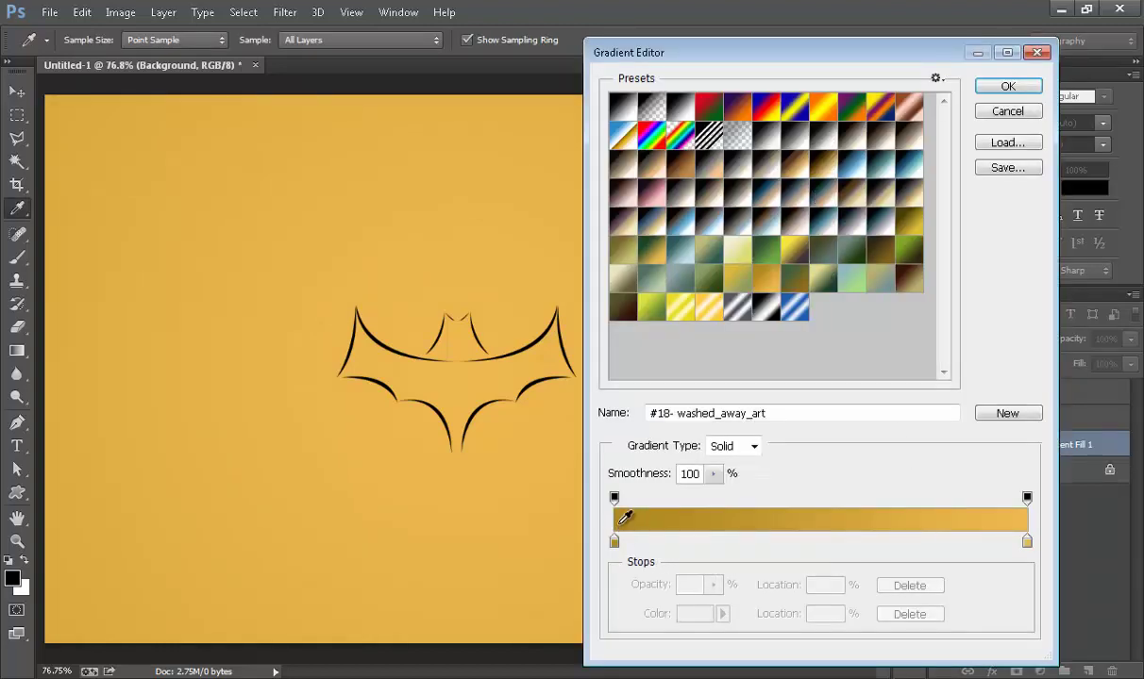
left_click(613, 543)
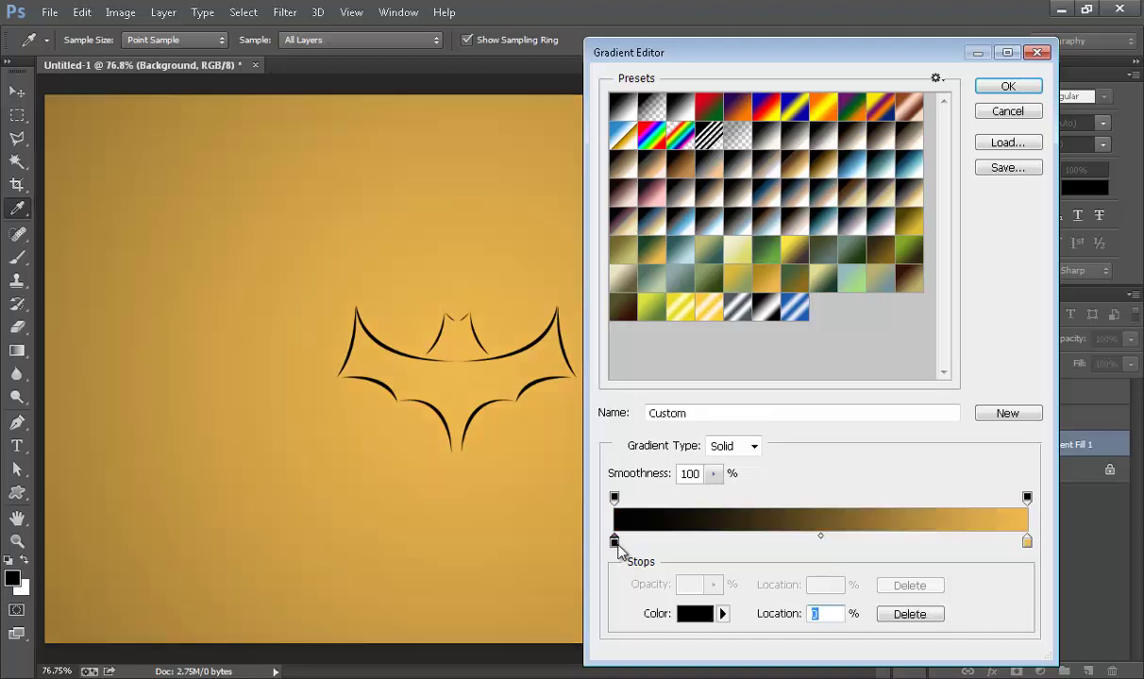
double_click(614, 544)
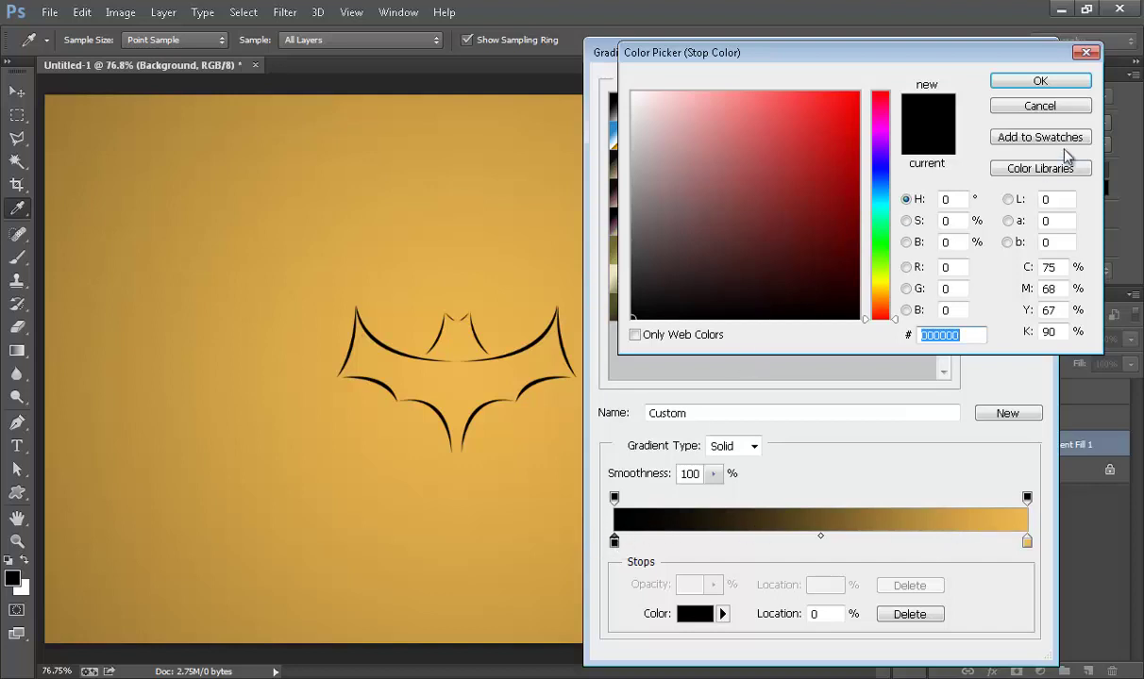
left_click(1028, 108)
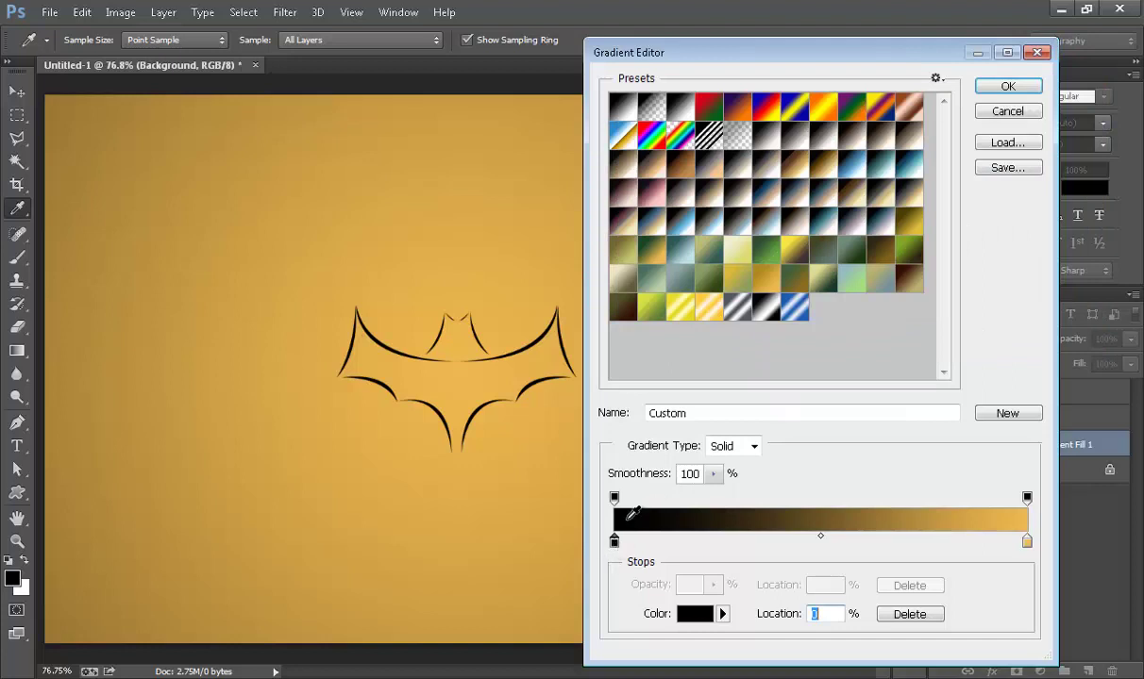
left_click(1021, 519)
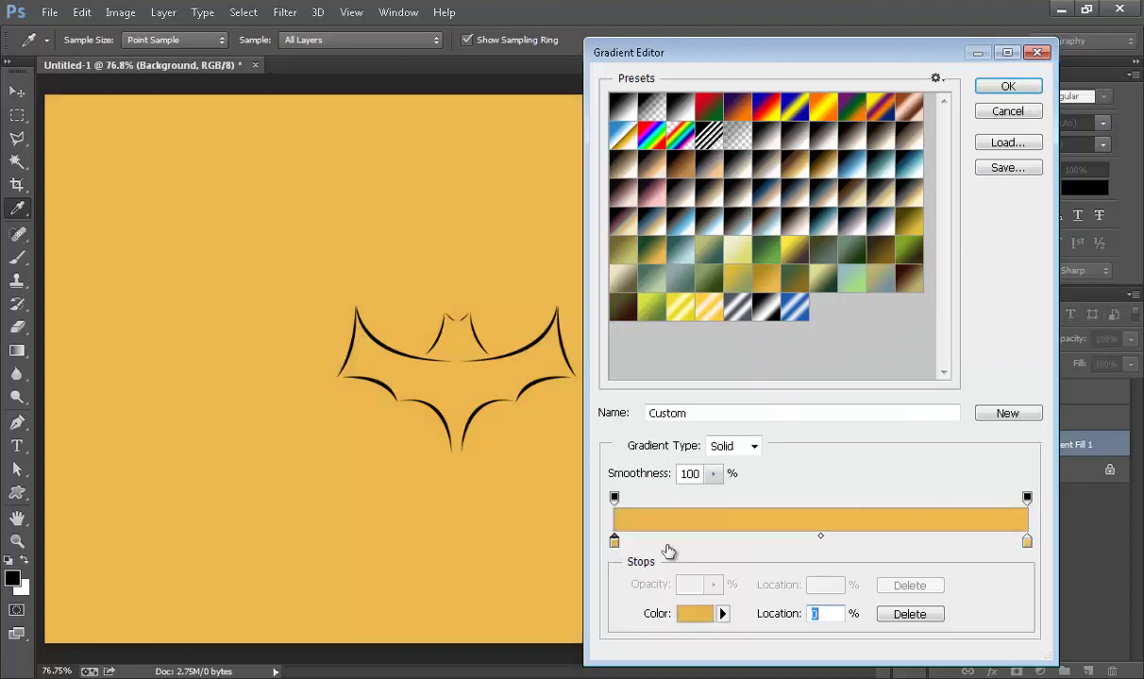
double_click(614, 542)
left_click(782, 164)
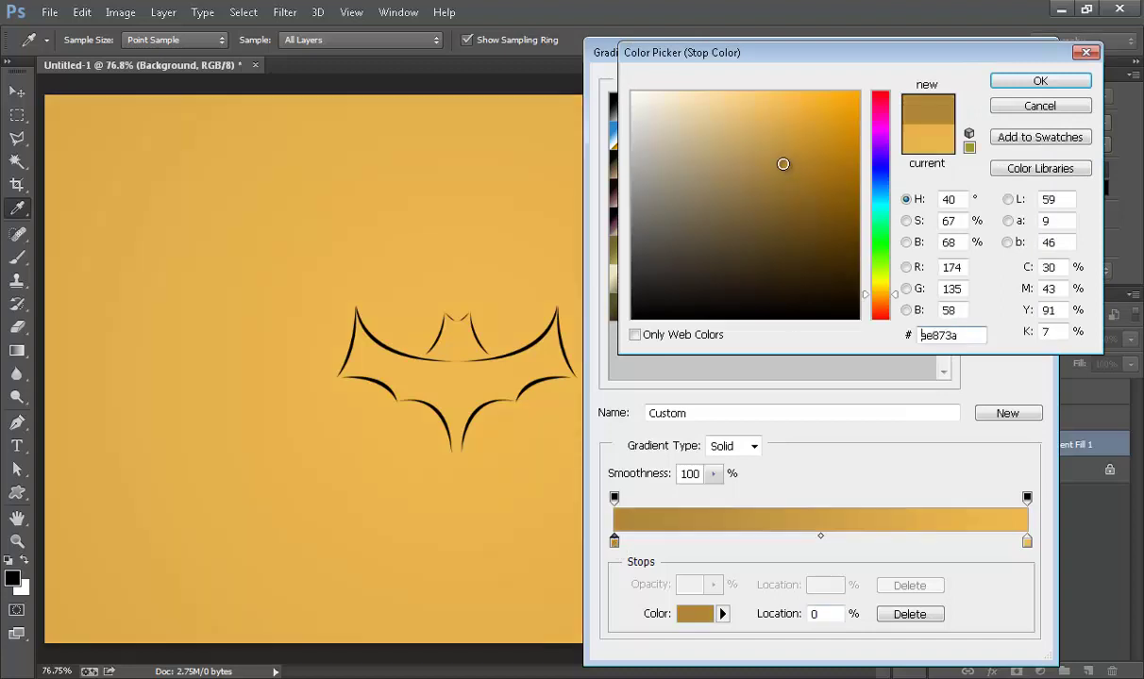
left_click(836, 179)
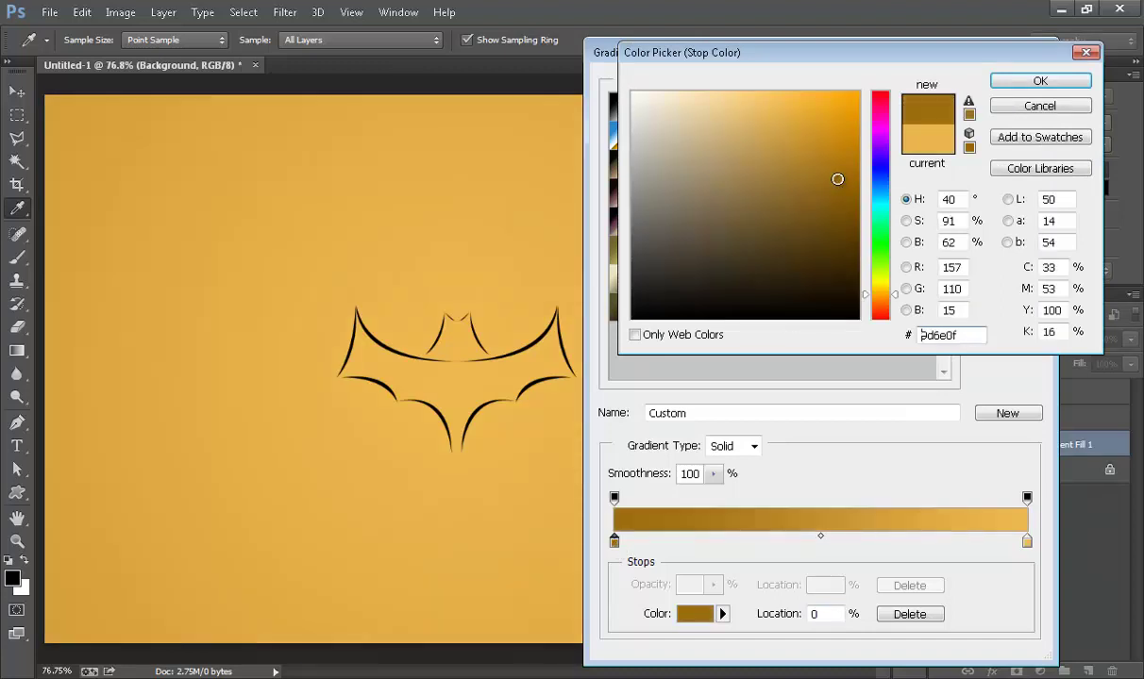
mouse_move(836, 175)
left_mouse_down()
mouse_move(860, 138)
mouse_move(867, 164)
left_mouse_up()
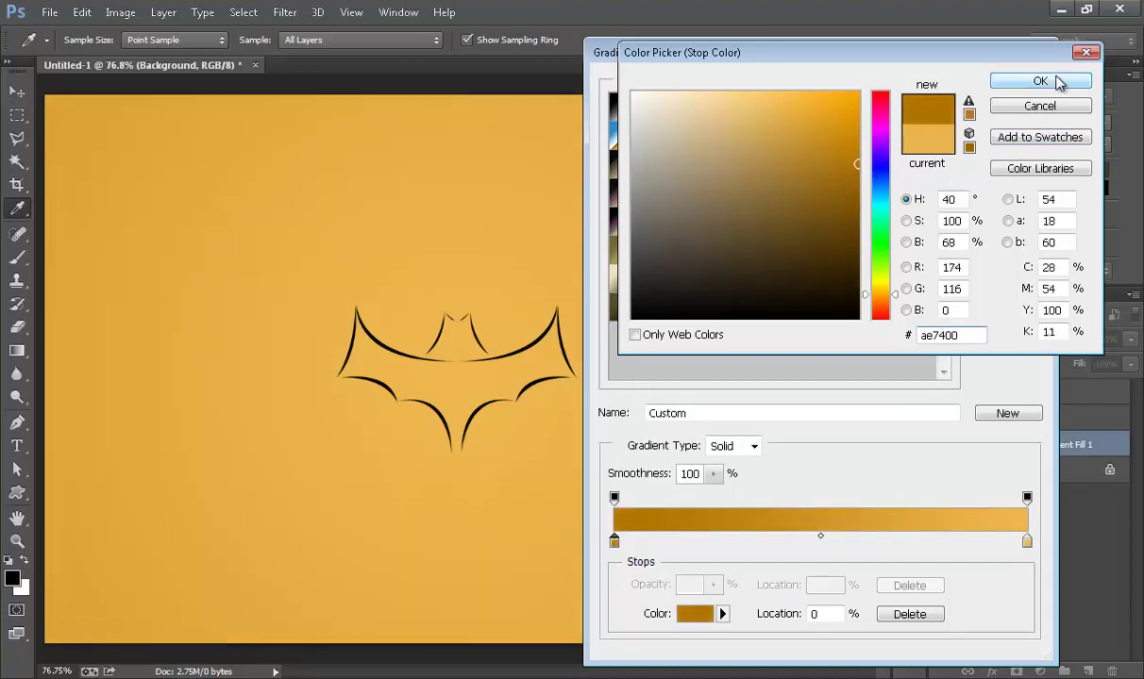
left_click(1039, 81)
Set the right colour stop to light gold #ecbb5b and accept the gradient
double_click(1027, 541)
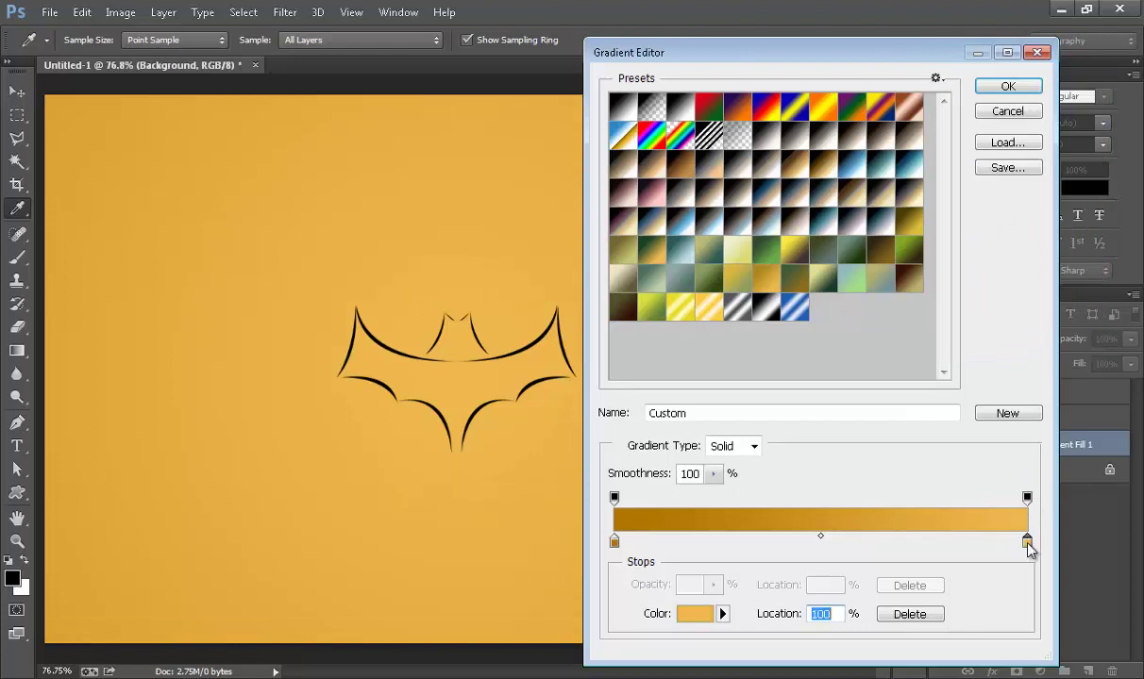
left_click_drag(767, 113, 748, 91)
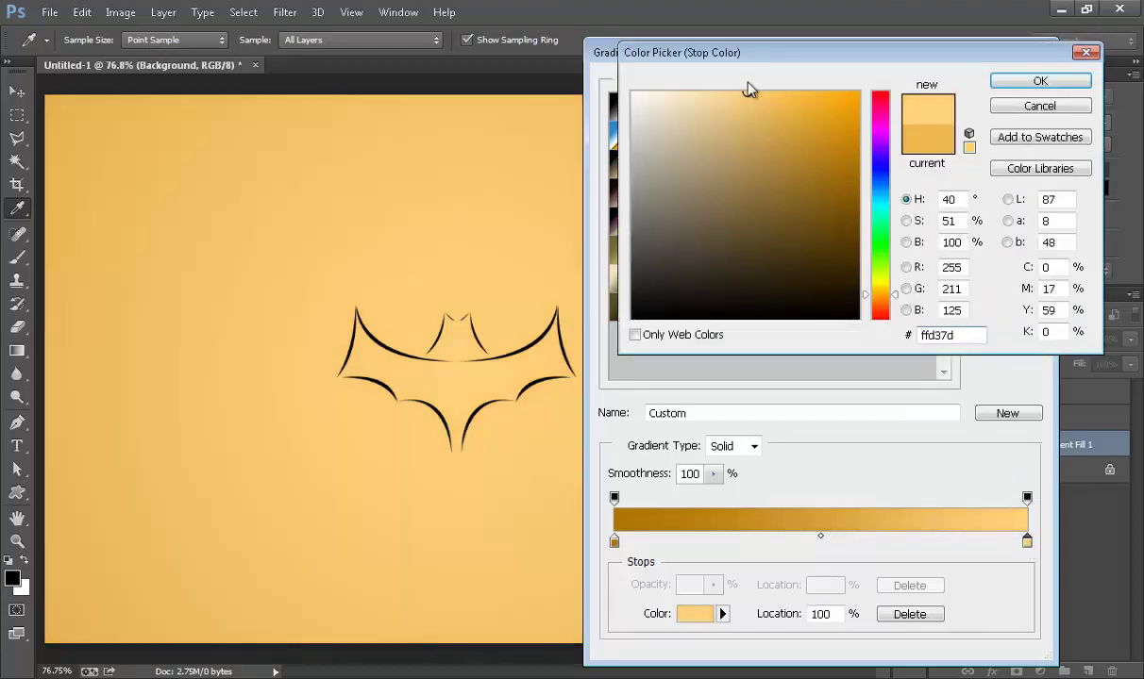
left_click(771, 108)
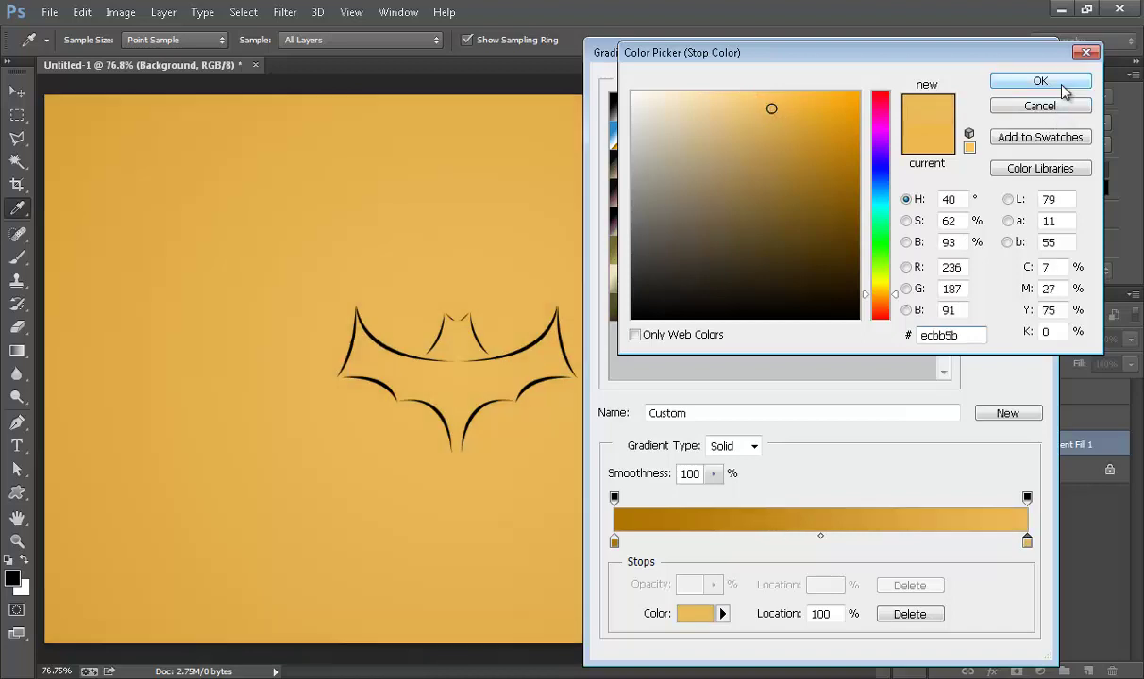
left_click(1037, 82)
left_click(1007, 86)
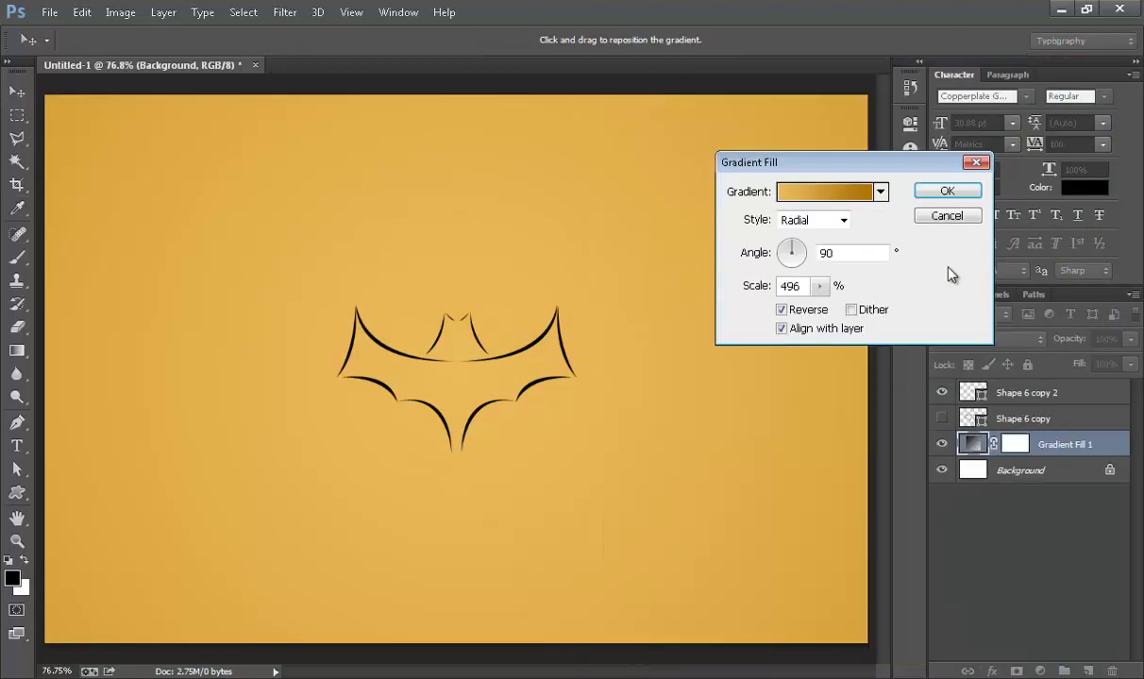
Reduce the gradient scale to 278% and apply the fill
left_click(818, 286)
left_click_drag(810, 308, 801, 309)
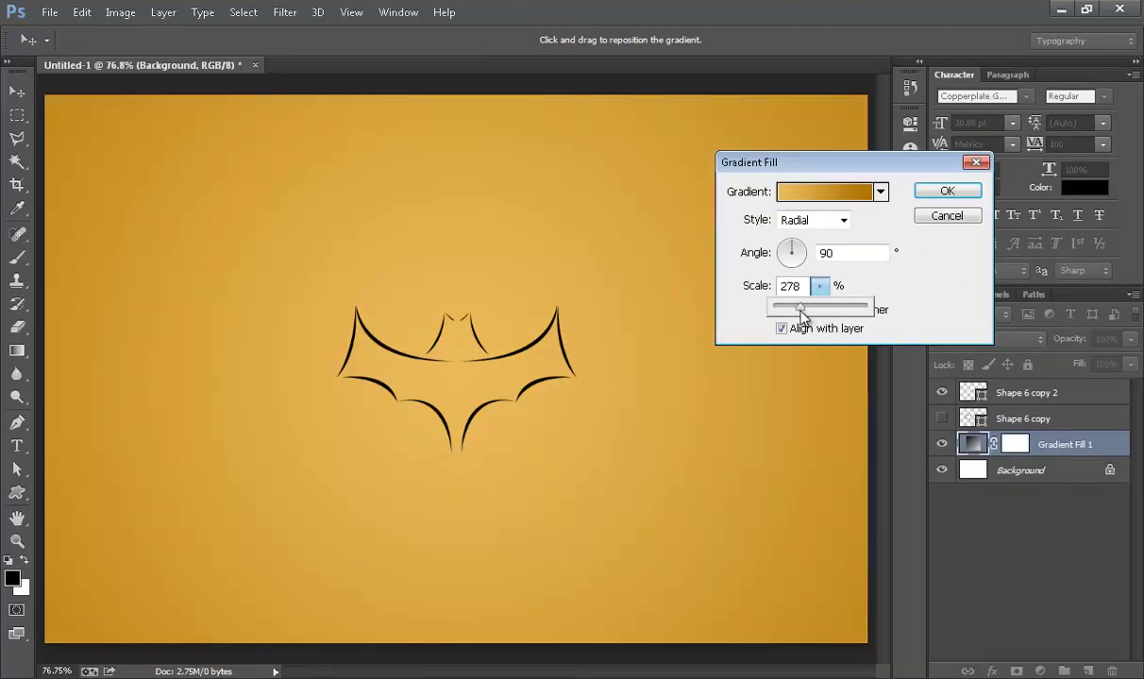
left_click(946, 191)
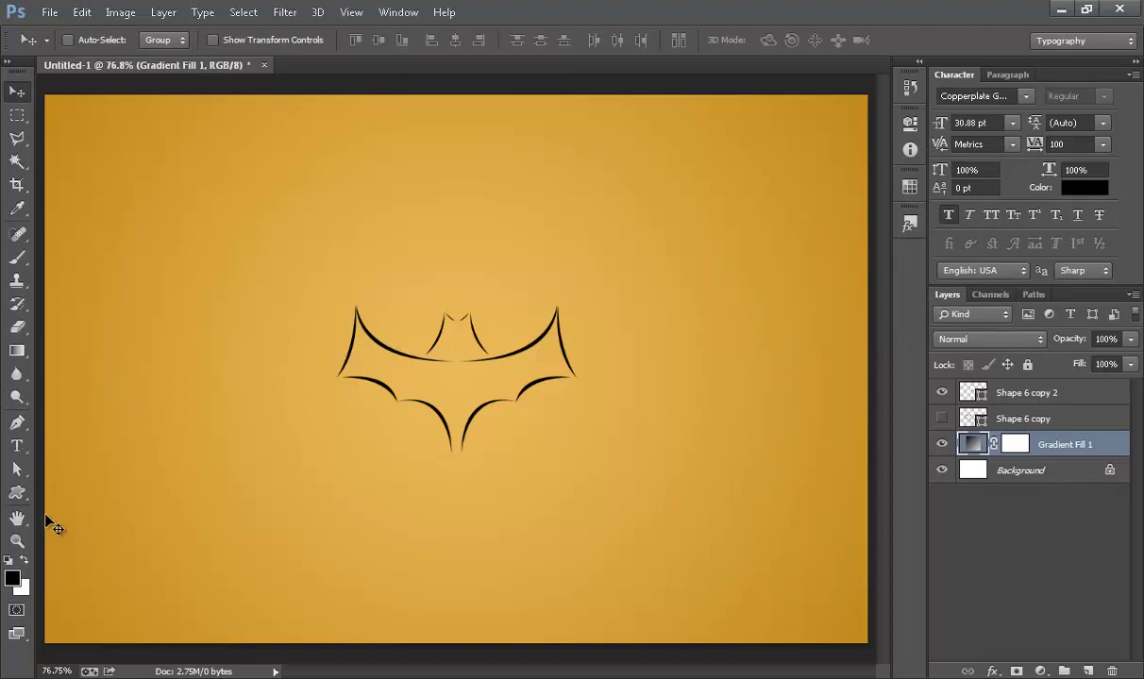
Type the caption 'Tatoo Studio' below the bat
left_click(17, 446)
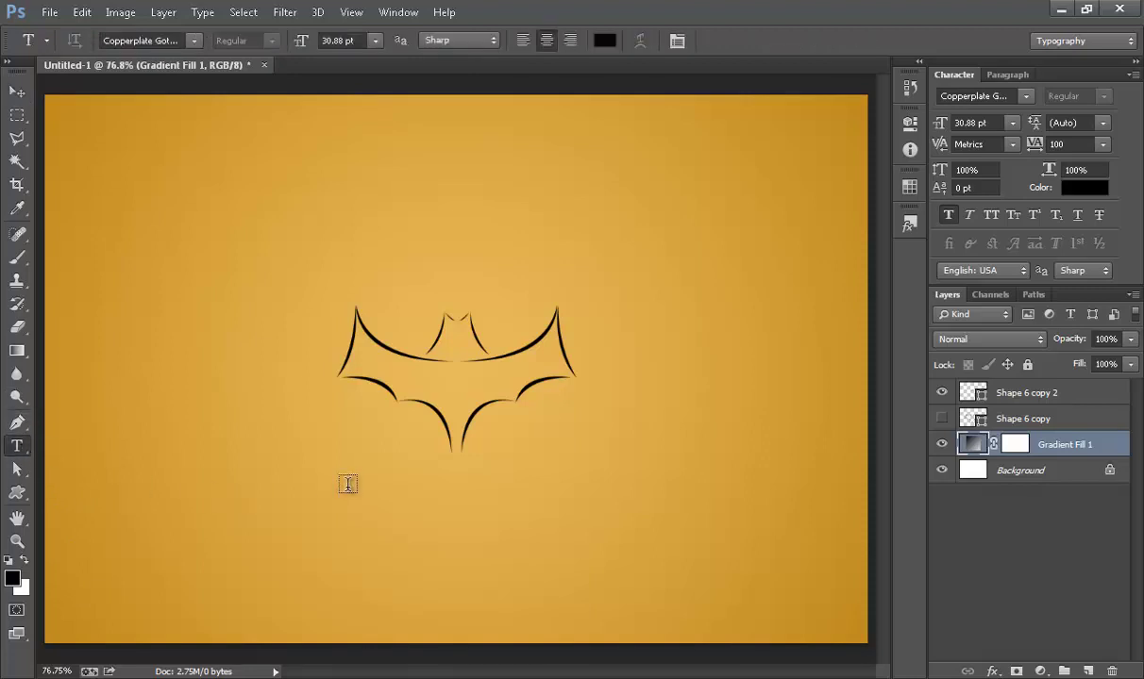
left_click(395, 495)
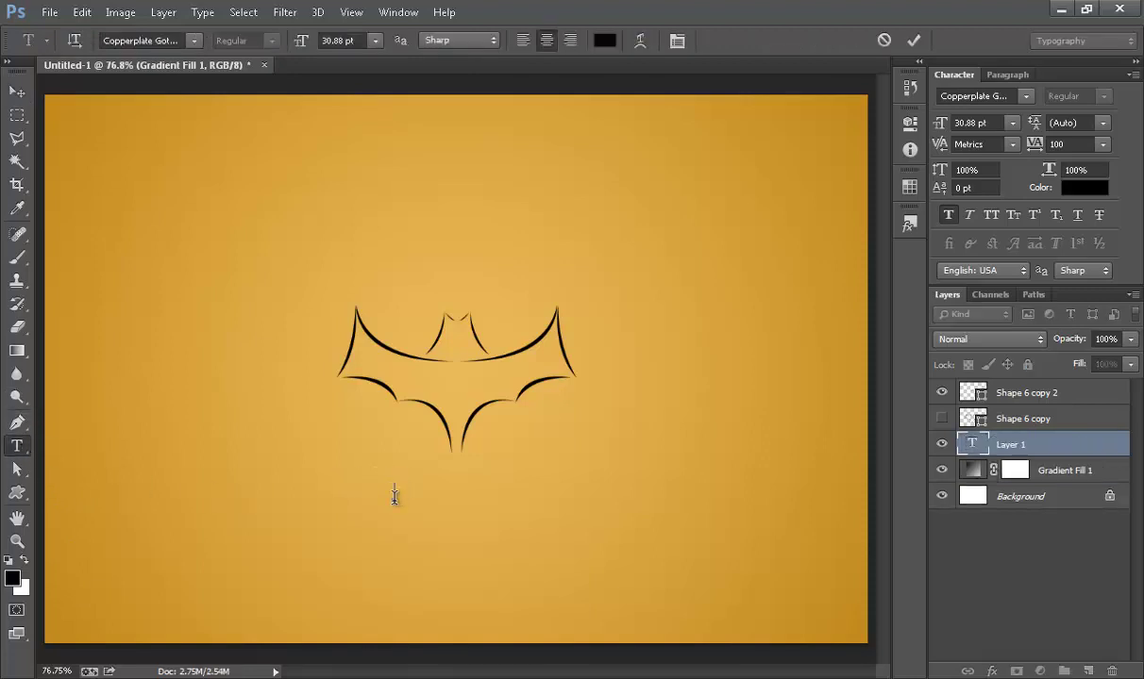
type("Tatoo ")
type("Stud")
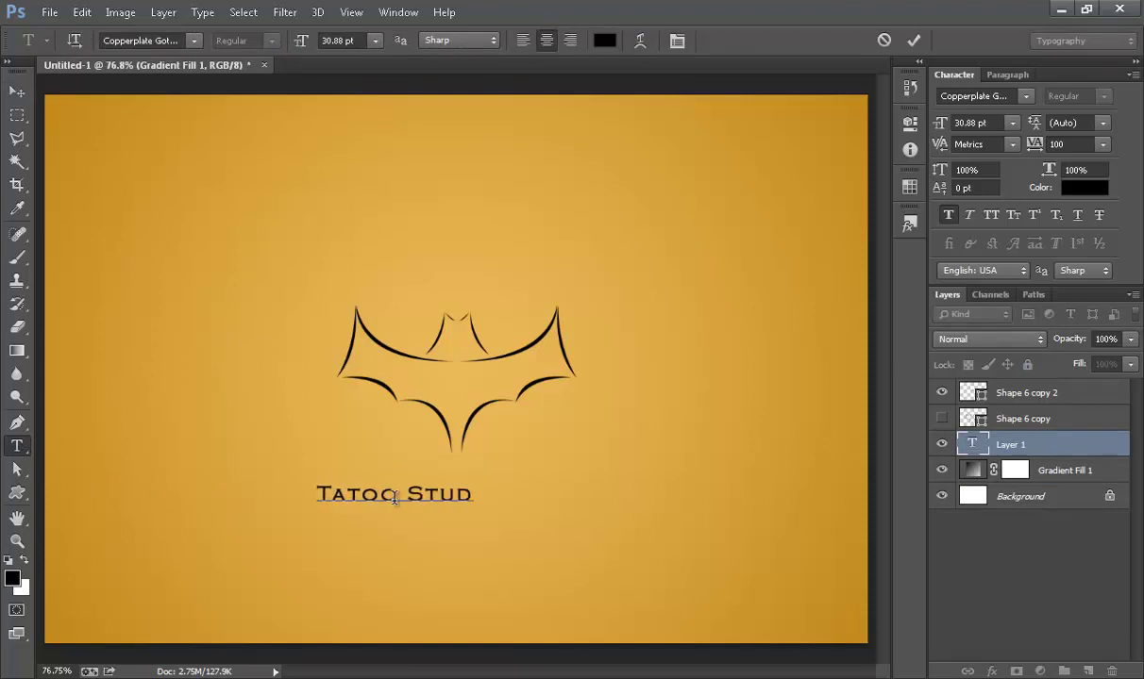
type("io")
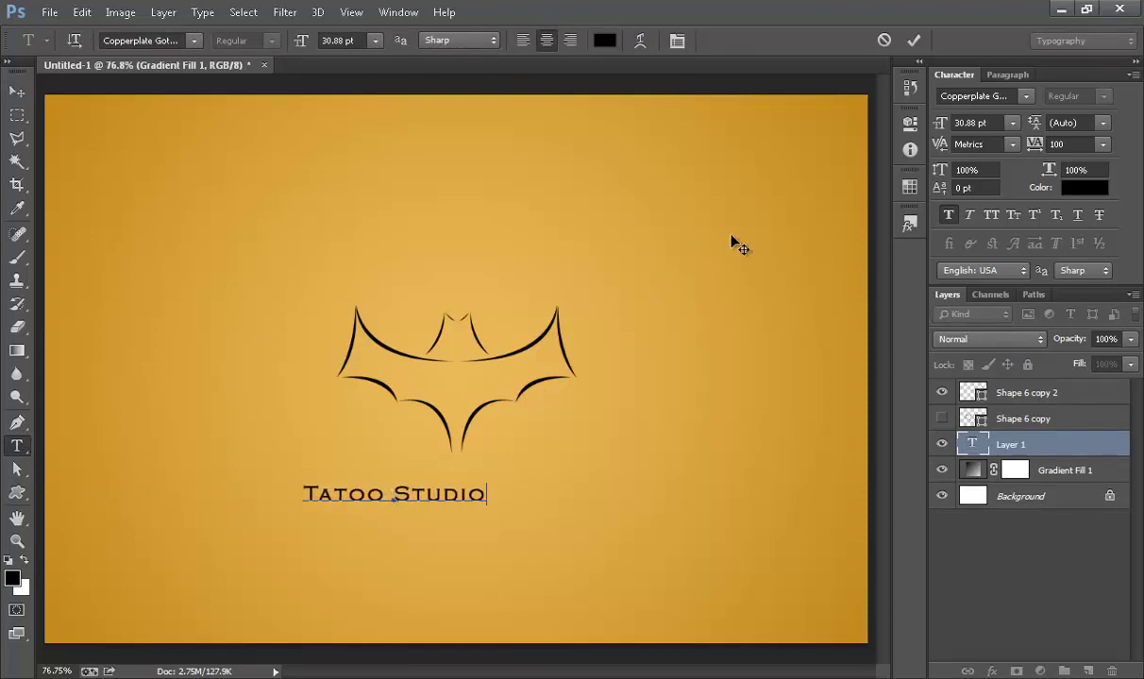
left_click(913, 39)
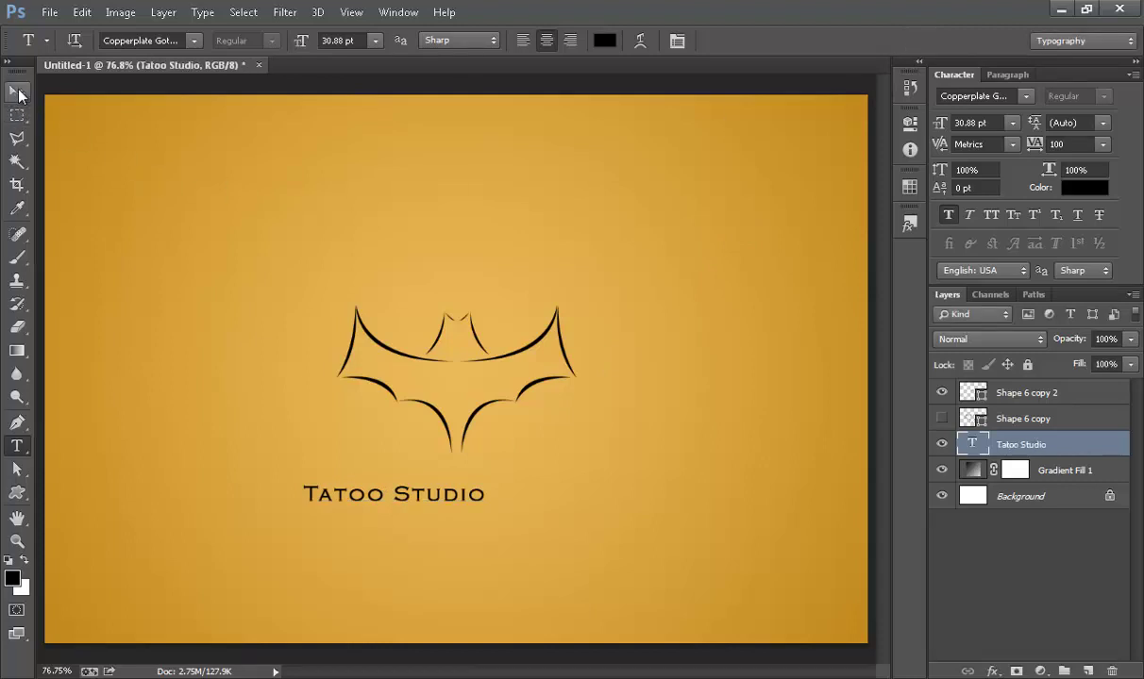
Centre the caption just under the bat and check its layer style settings
left_click(17, 92)
mouse_move(466, 494)
left_mouse_down()
mouse_move(517, 486)
mouse_move(542, 470)
mouse_move(530, 463)
left_mouse_up()
double_click(979, 450)
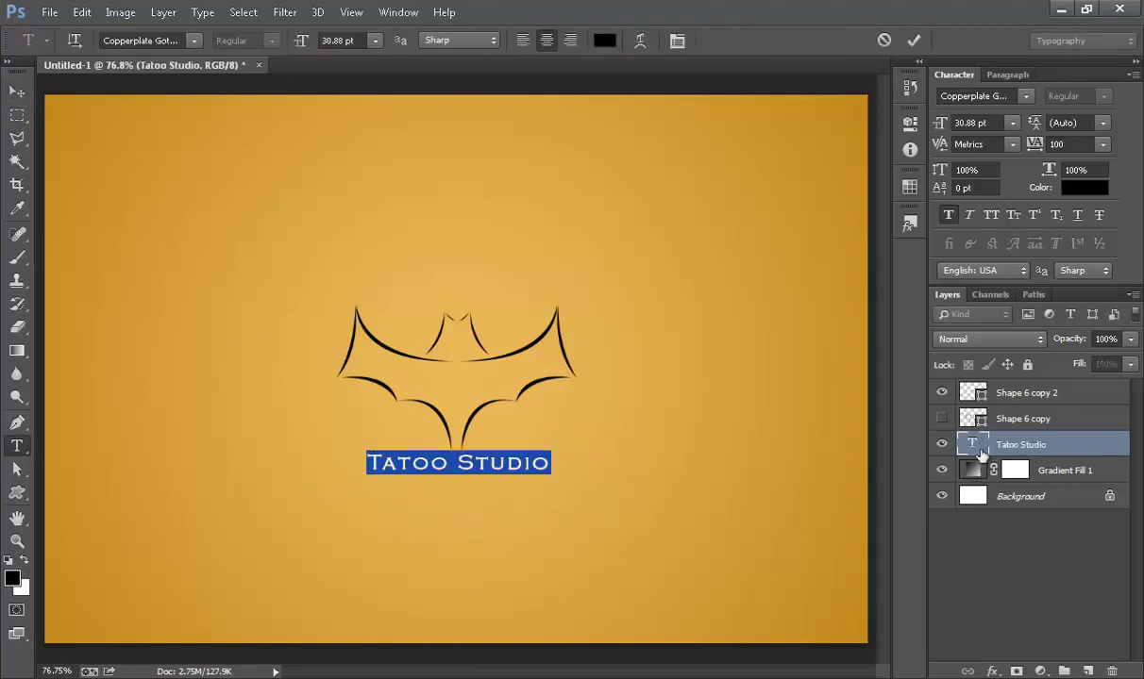
left_click(913, 43)
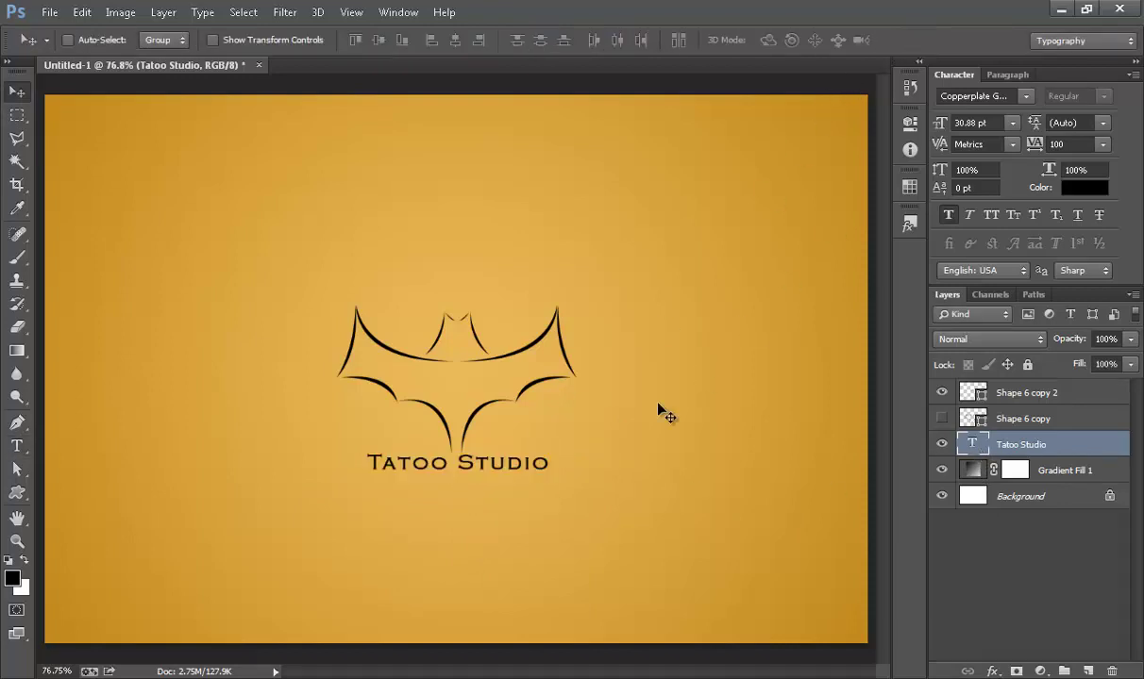
double_click(975, 440)
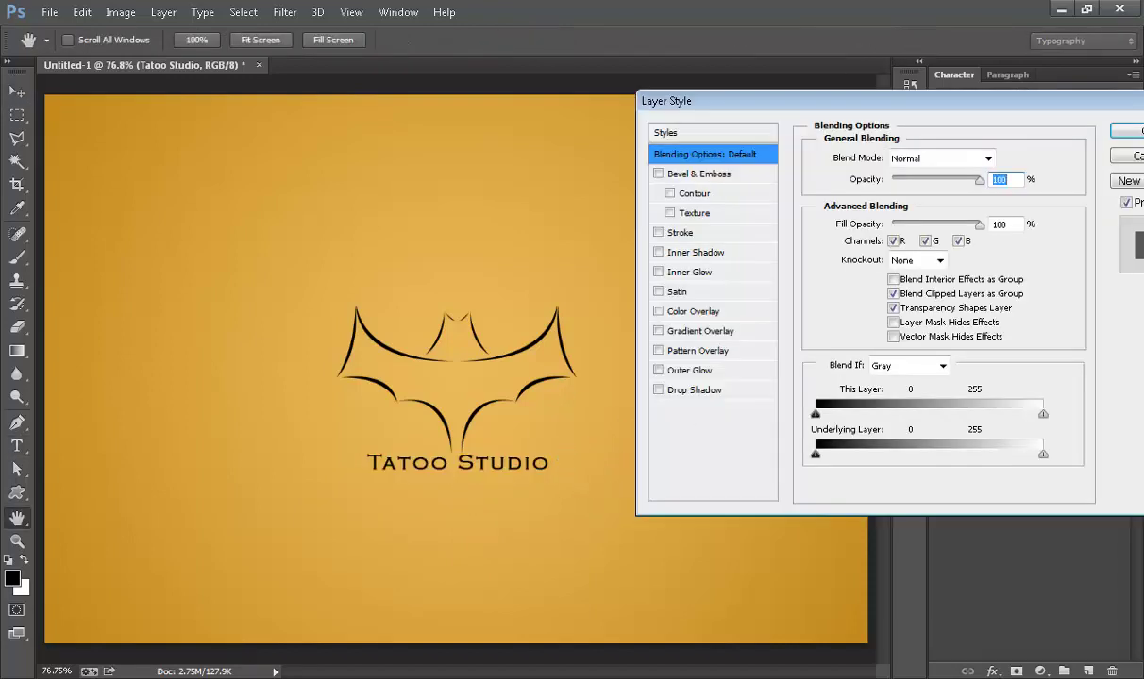
left_click(1076, 146)
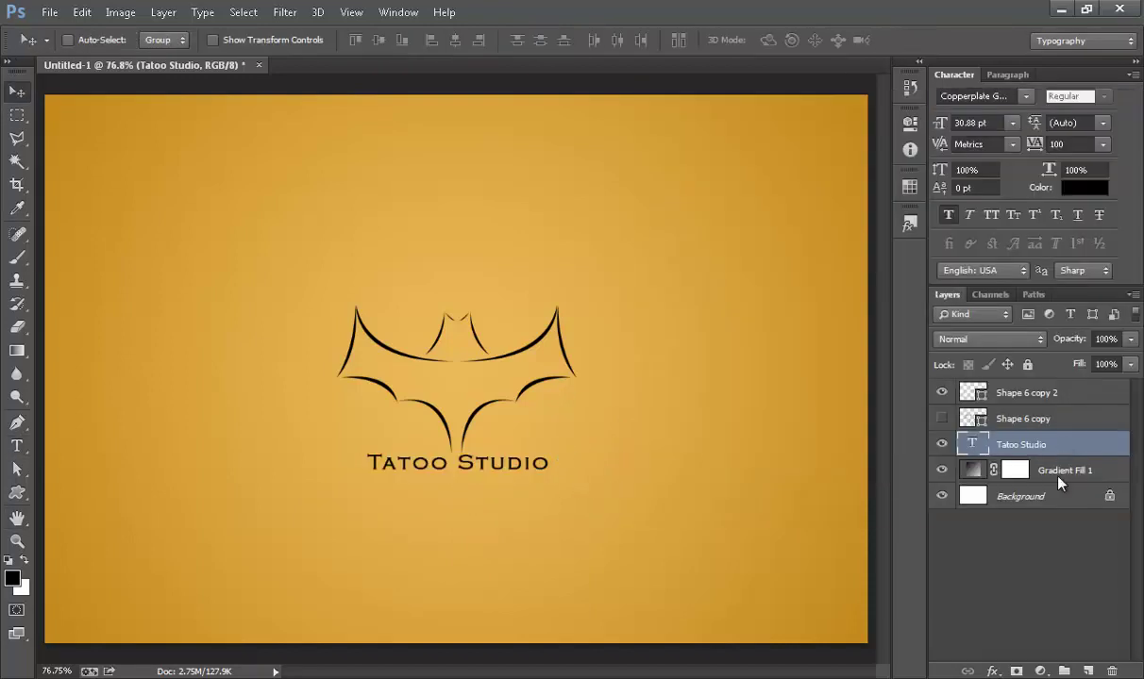
Correct the caption text so it reads TATTOO
double_click(972, 443)
left_click(550, 462)
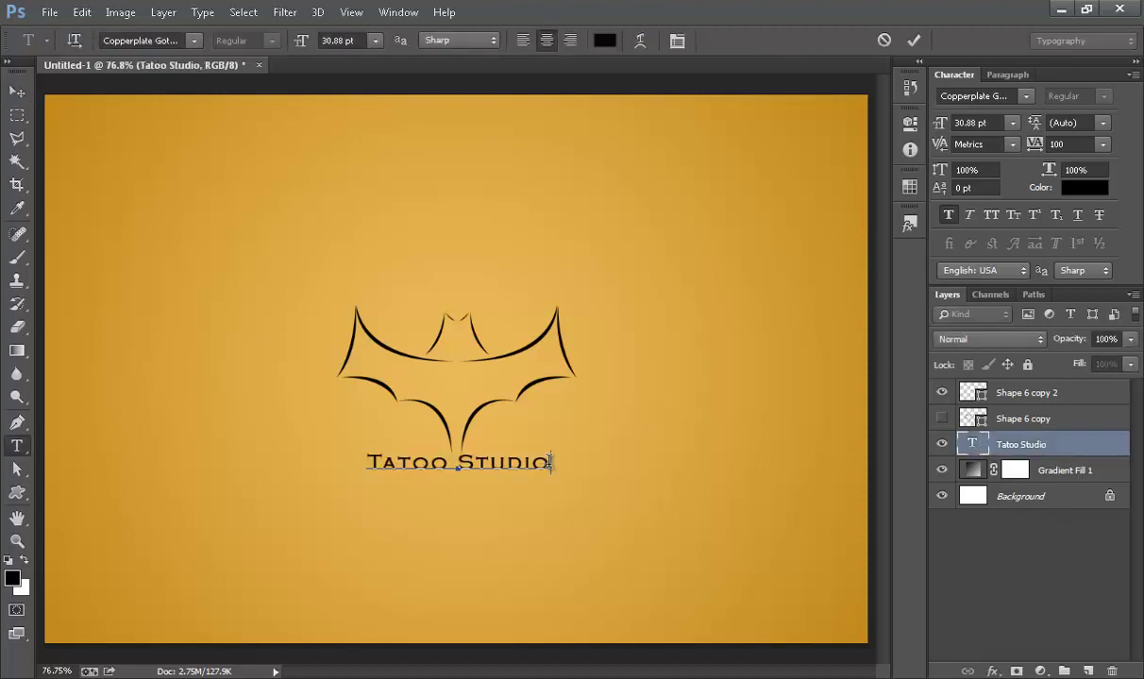
key("BackSpace")
key("BackSpace")
key("BackSpace")
key("BackSpace")
key("BackSpace")
key("BackSpace")
key("BackSpace")
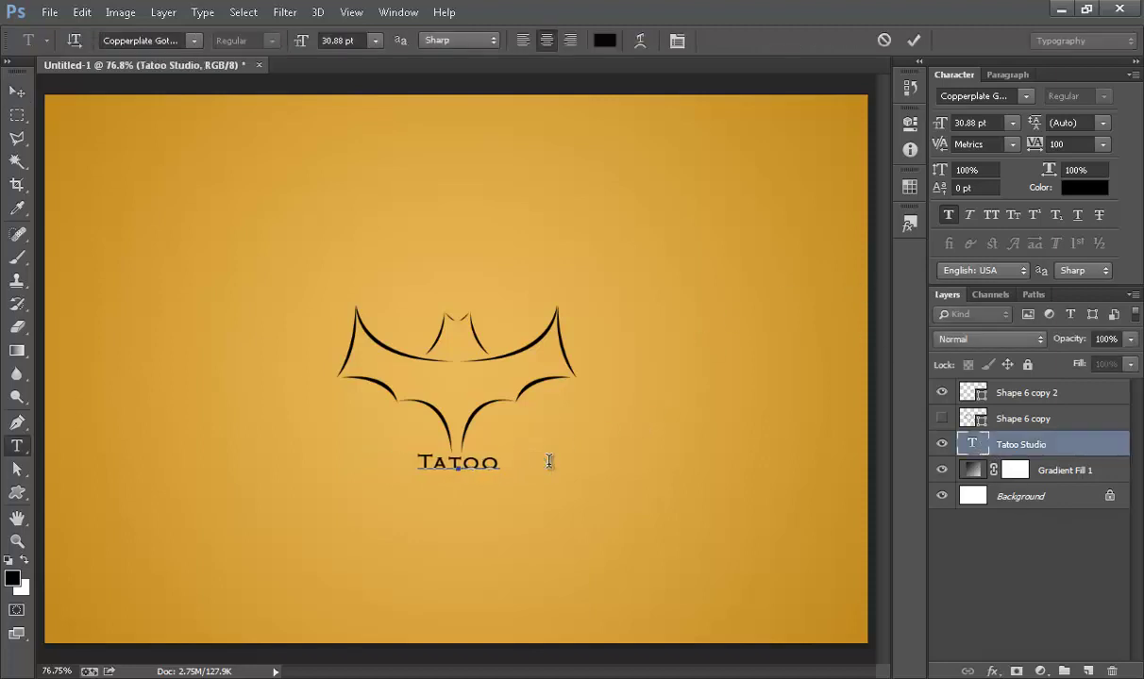
key("BackSpace")
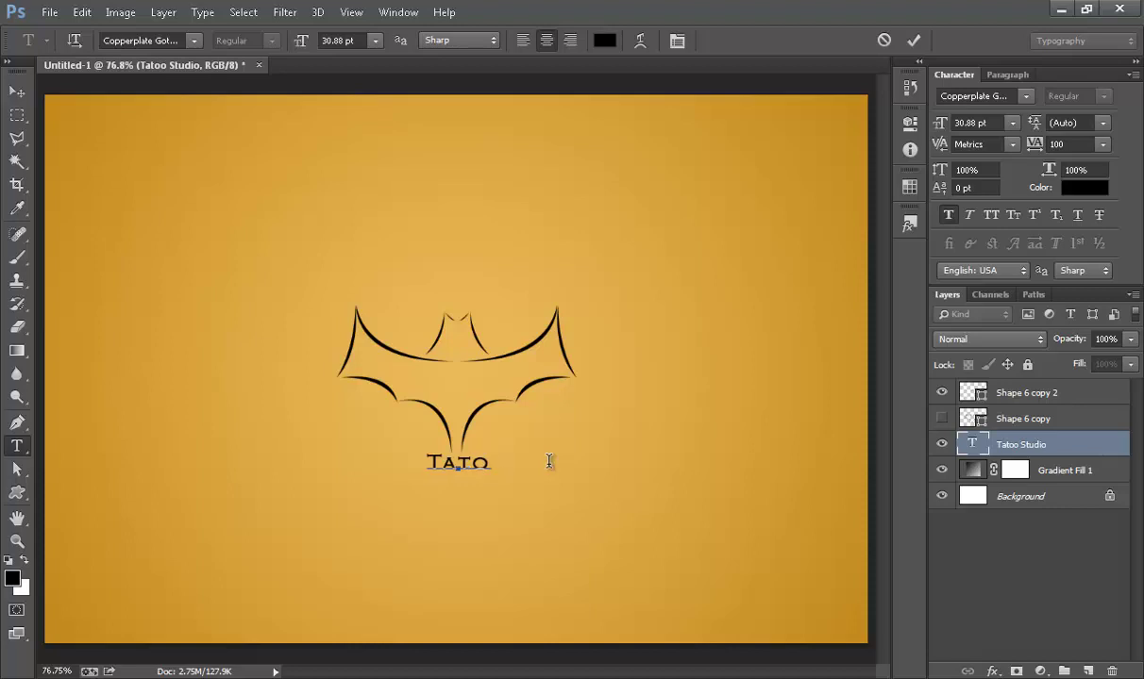
key("BackSpace")
type("T")
type("OO")
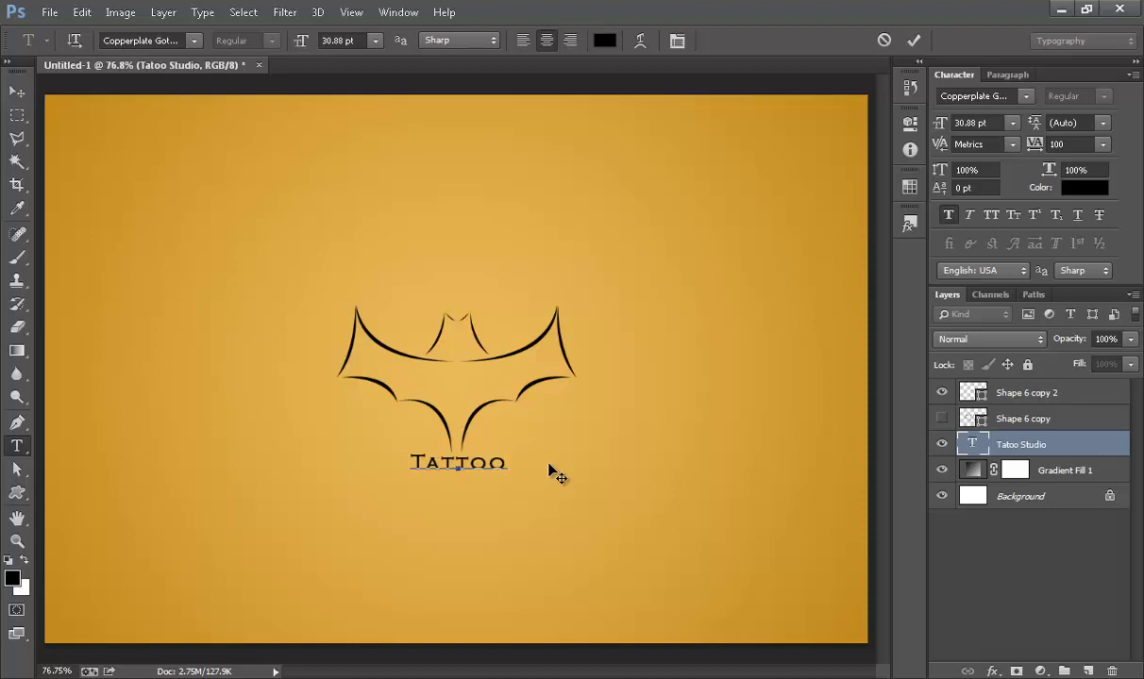
Enlarge TATTOO to 57.88 pt and move it under the bat's left wing
key("ctrl+Return")
key("v")
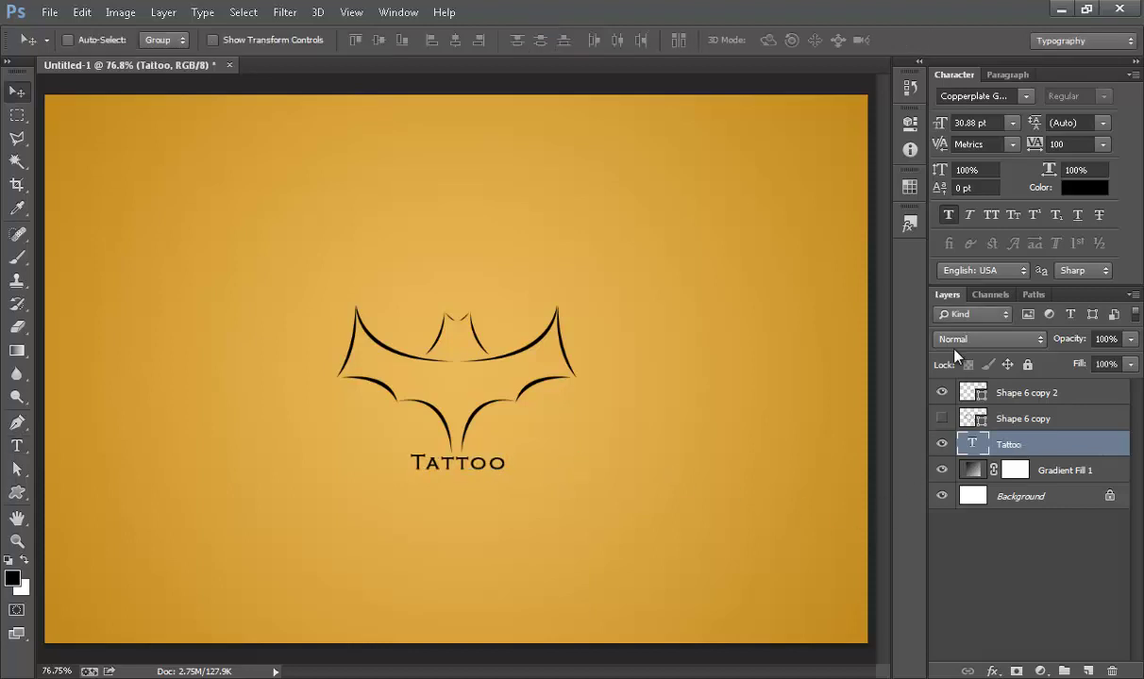
left_click_drag(944, 125, 966, 135)
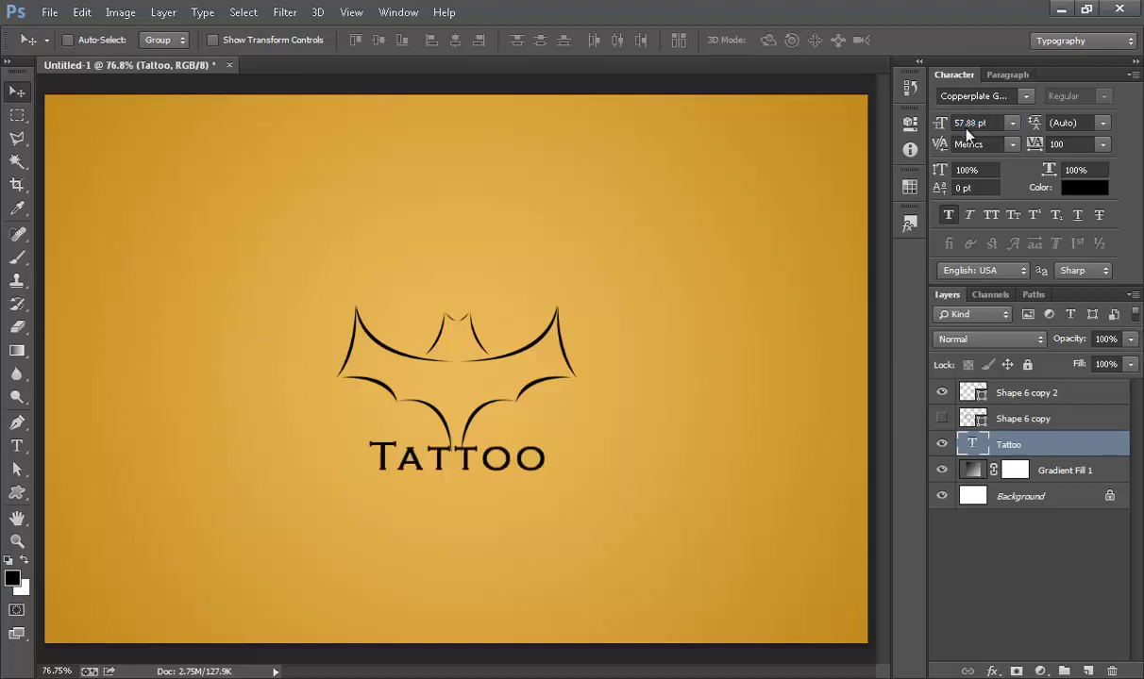
left_click_drag(519, 466, 413, 450)
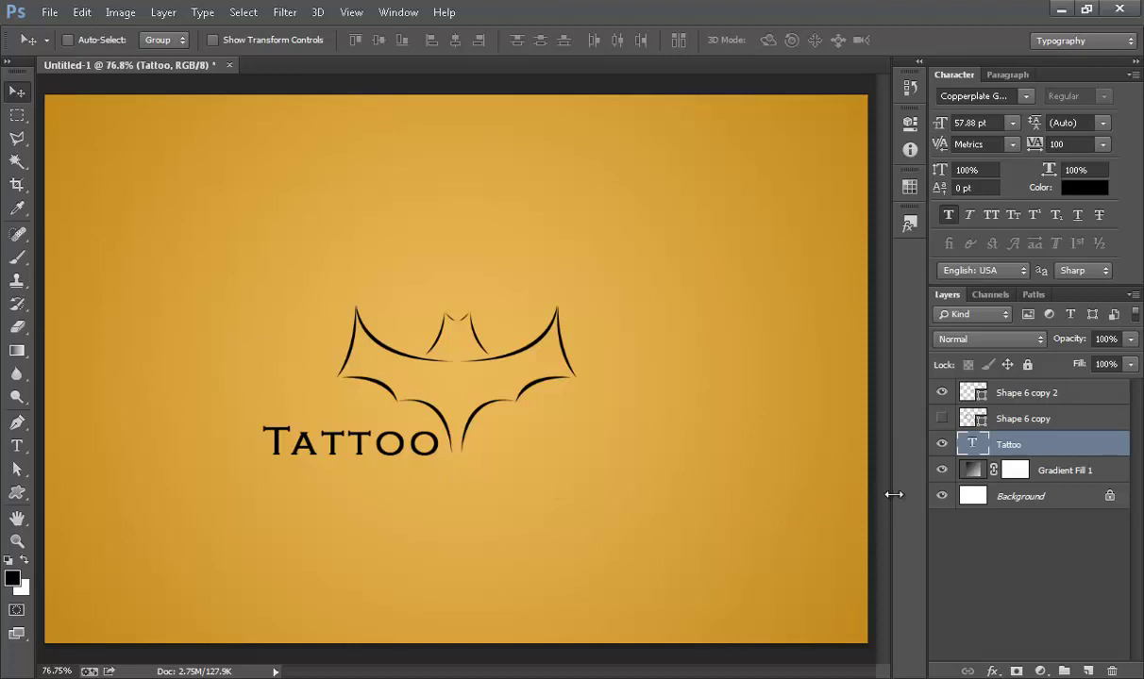
Duplicate the TATTOO layer, move it right of the bat, and change it to 'Studio'
key("ctrl+j")
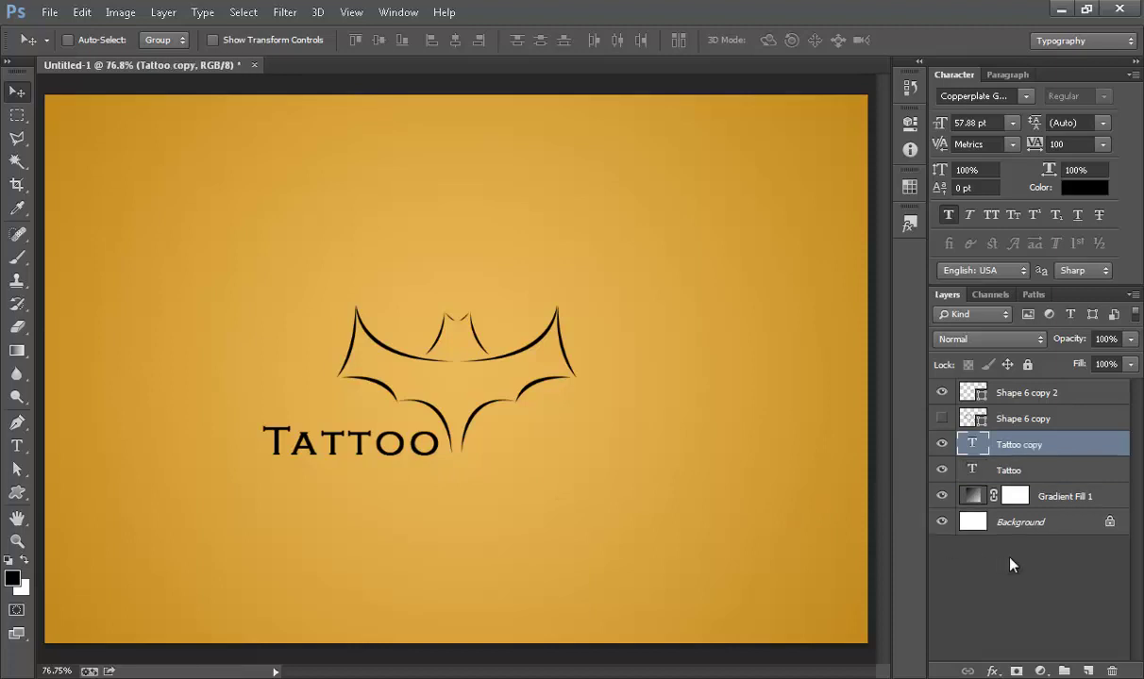
left_click_drag(354, 459, 582, 459)
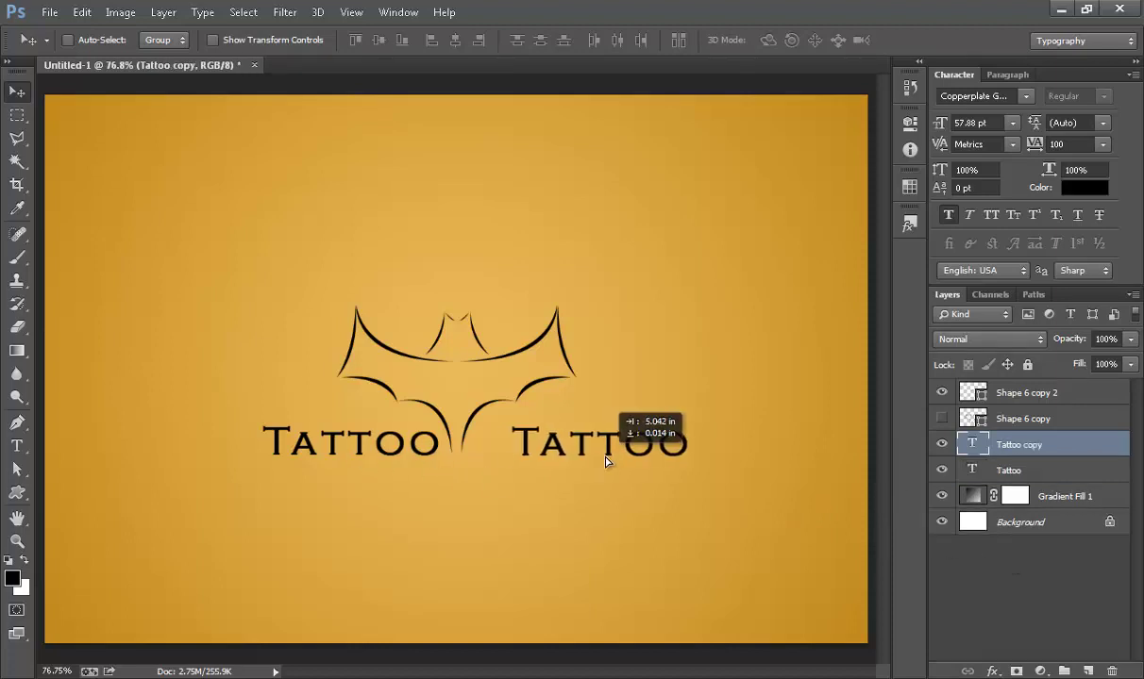
double_click(981, 444)
type("S")
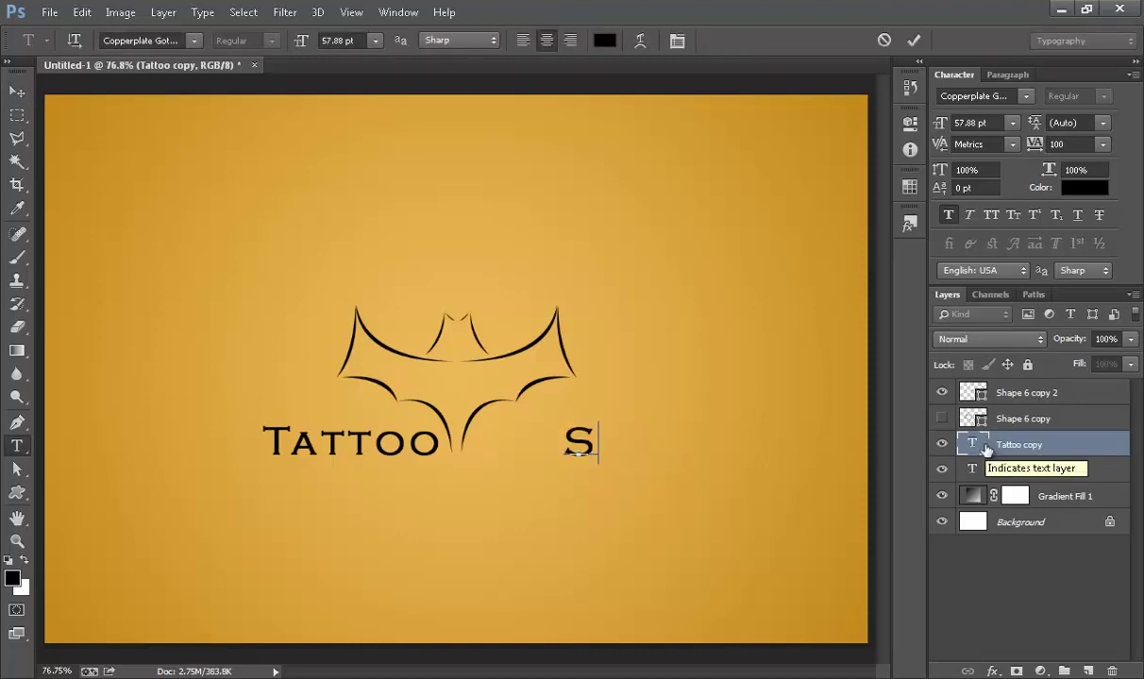
type("tudi")
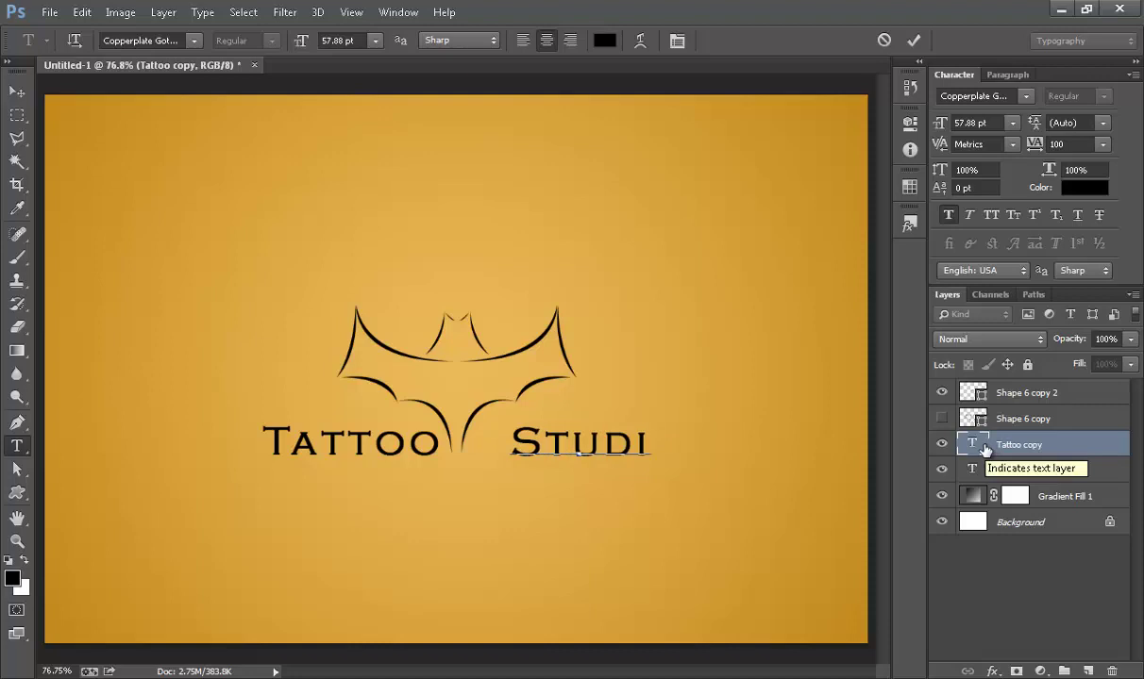
type("o")
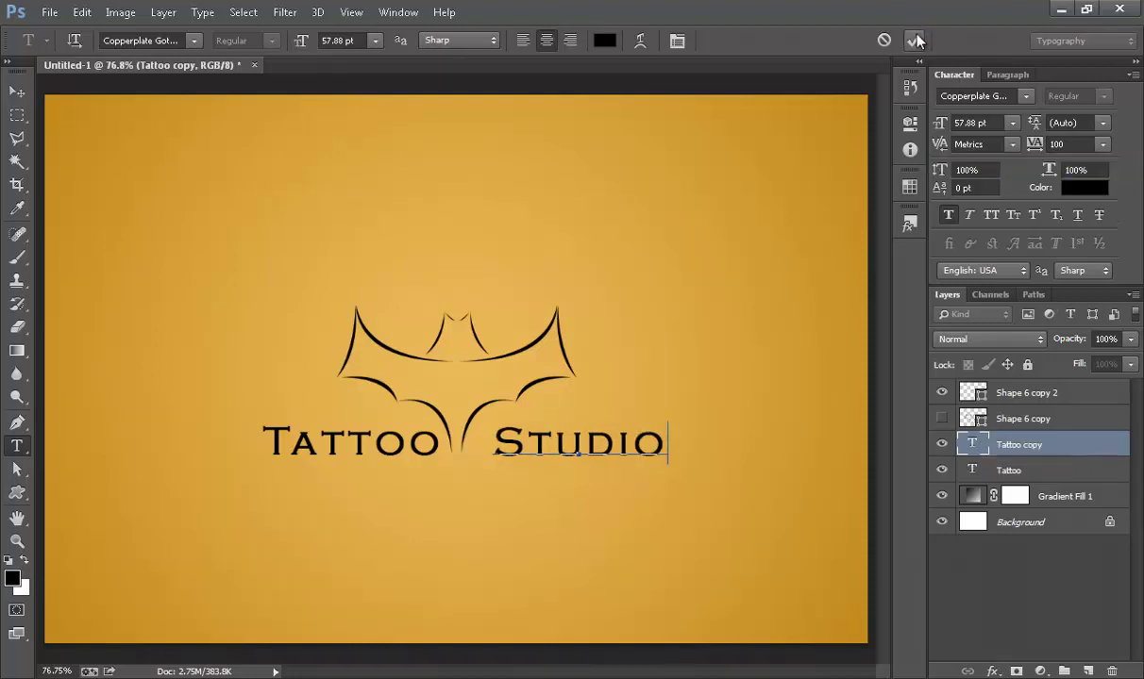
left_click(914, 40)
key("v")
Nudge the STUDIO text a few pixels left with the arrow keys
key("shift+Left")
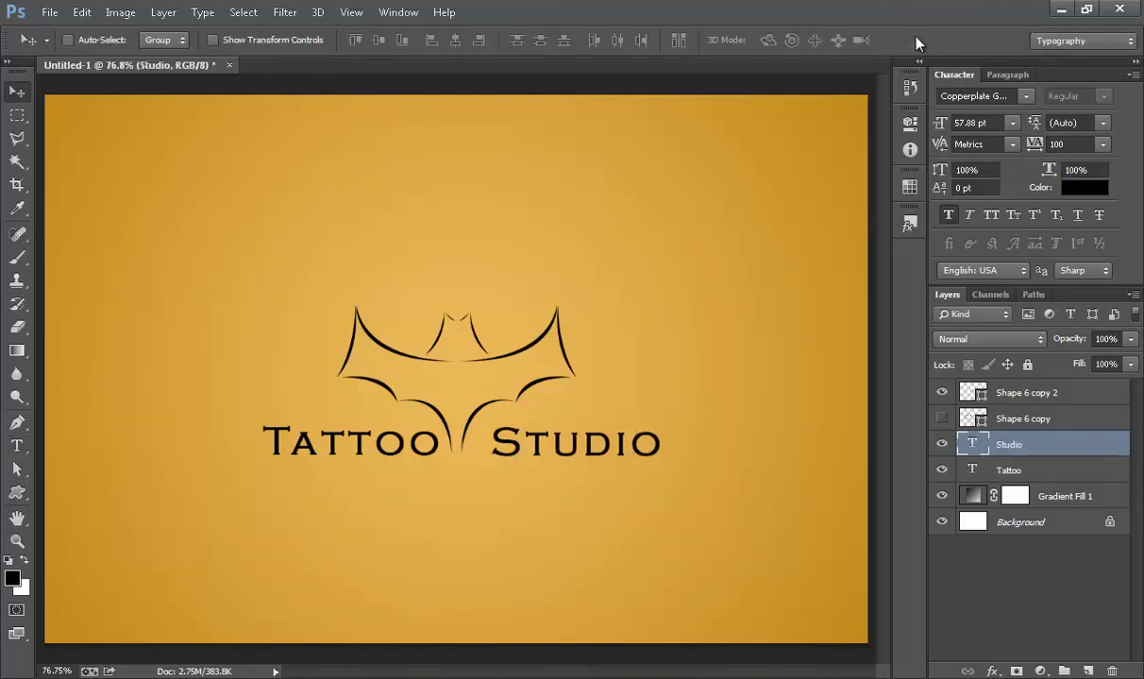
key("shift+Left")
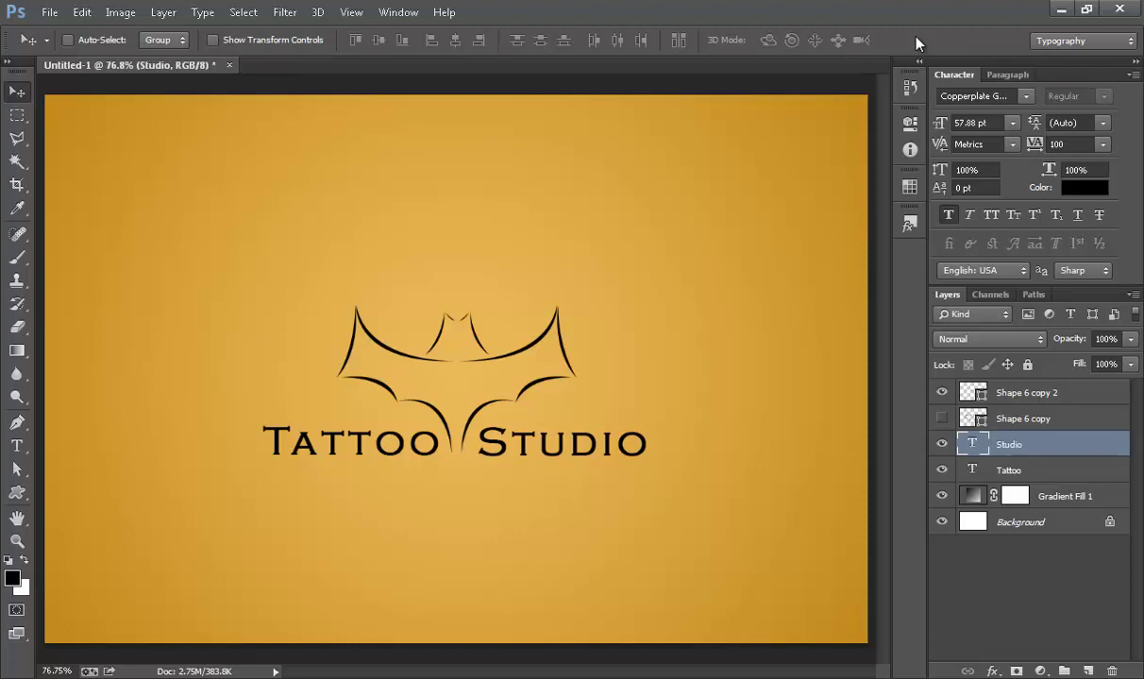
key("Left")
key("Left")
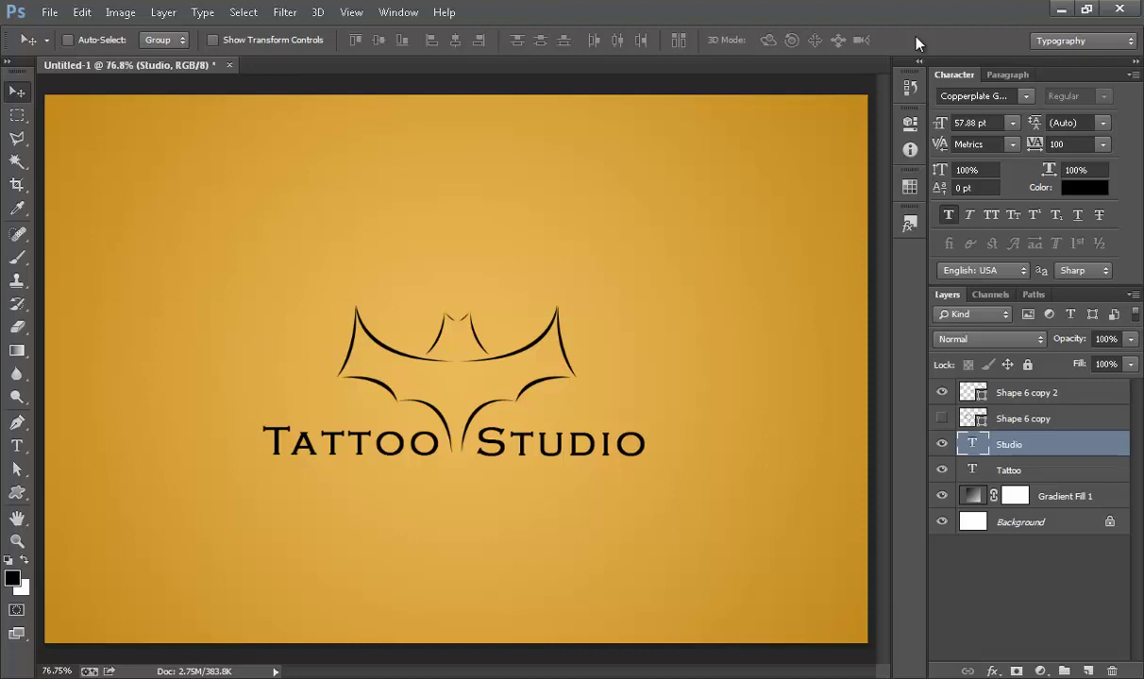
key("Left")
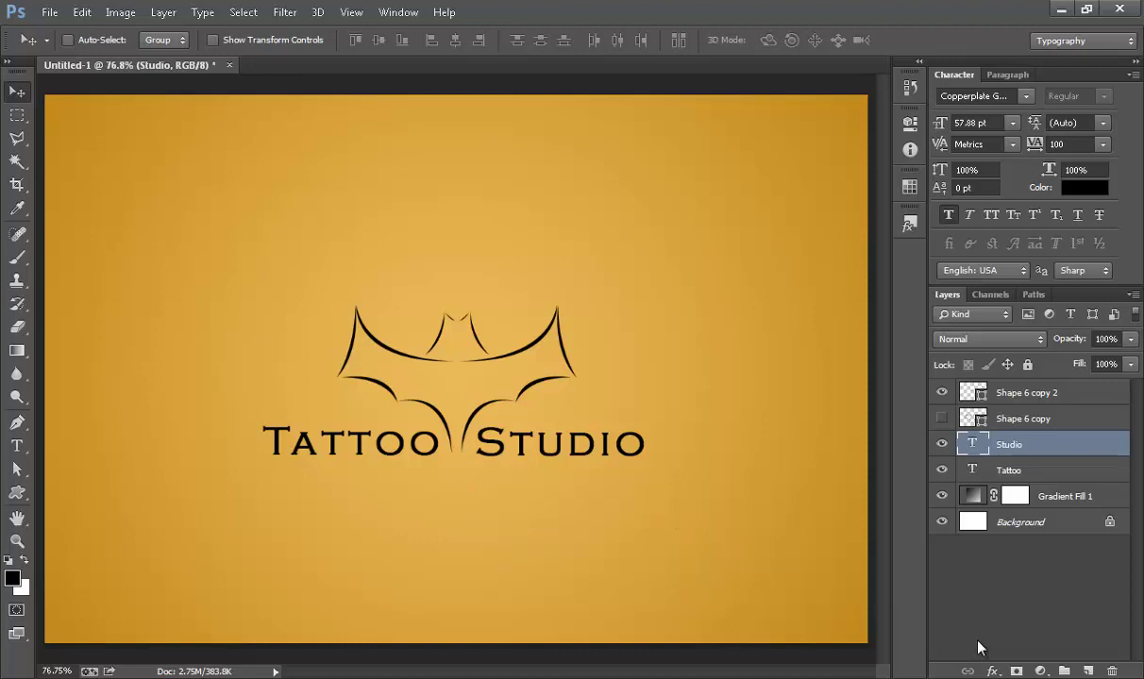
Add a gradient fill layer above Gradient Fill 1 using the Black, White preset
left_click(1067, 500)
left_click(1040, 670)
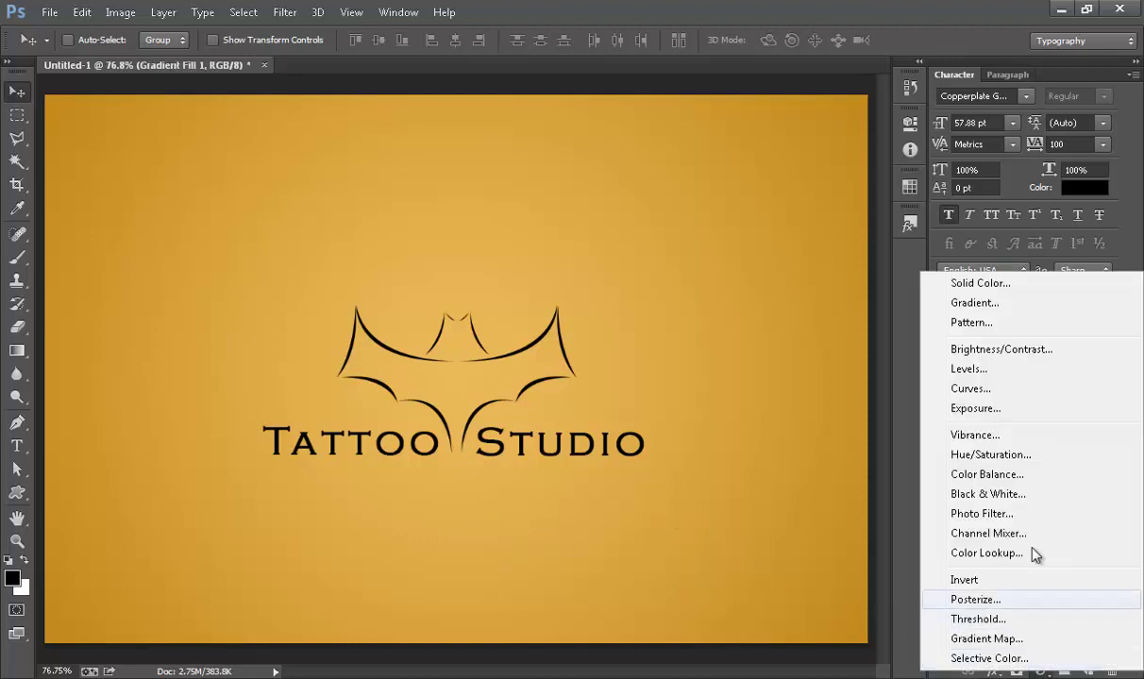
left_click(1010, 304)
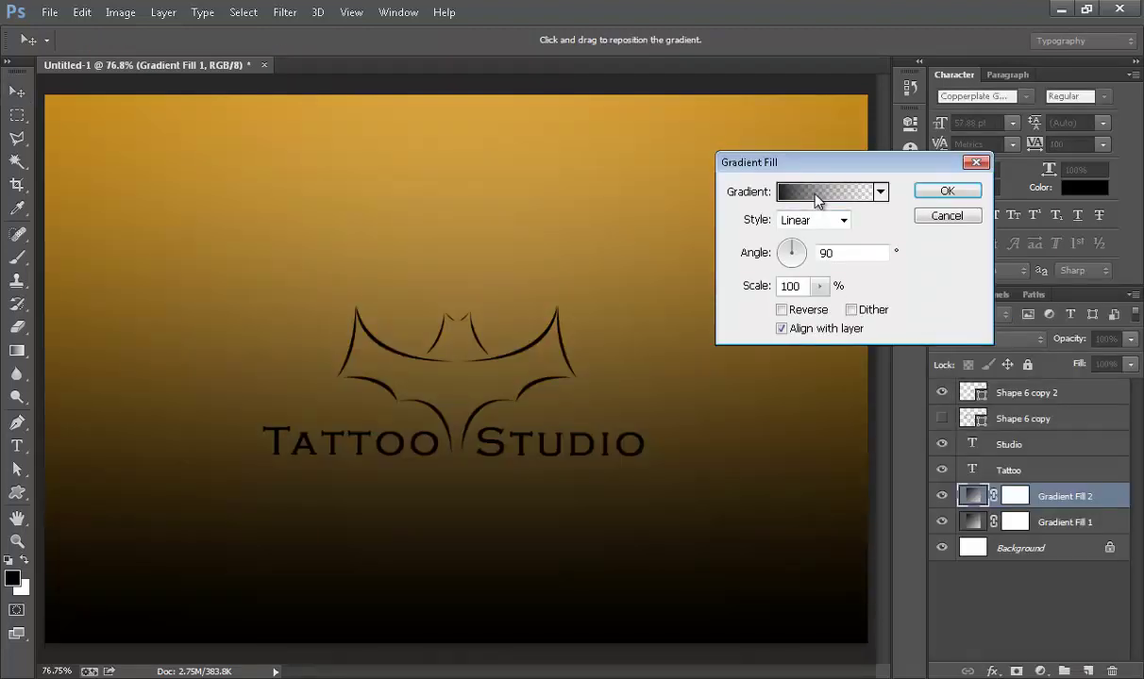
left_click(824, 194)
left_click(677, 106)
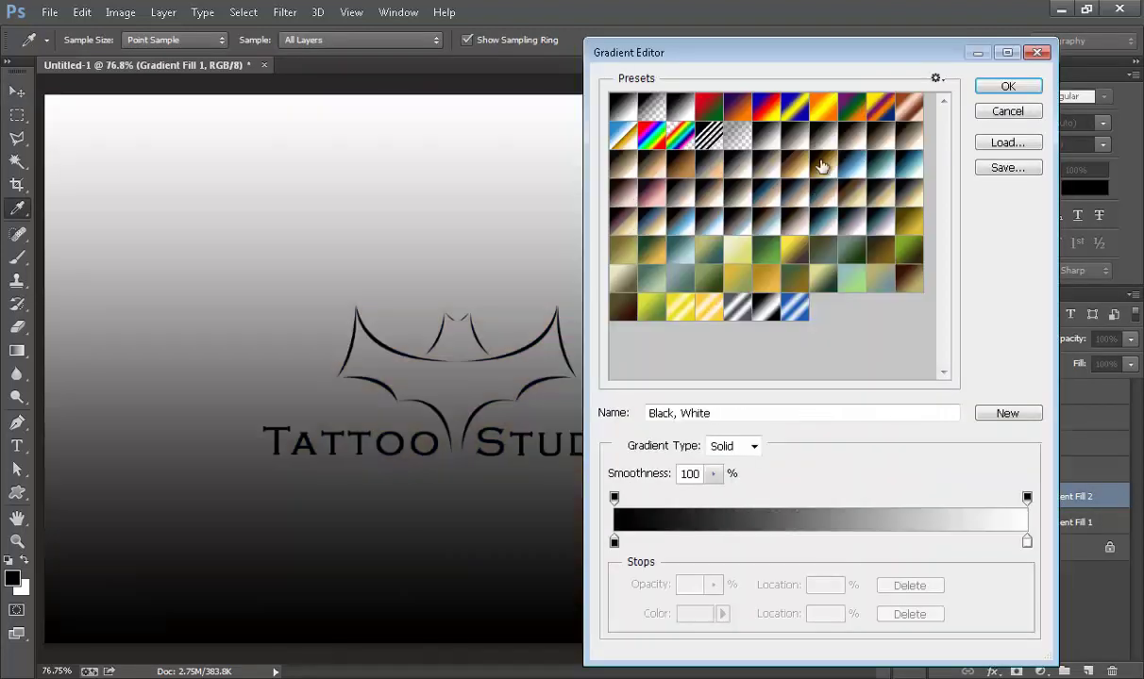
left_click(1006, 87)
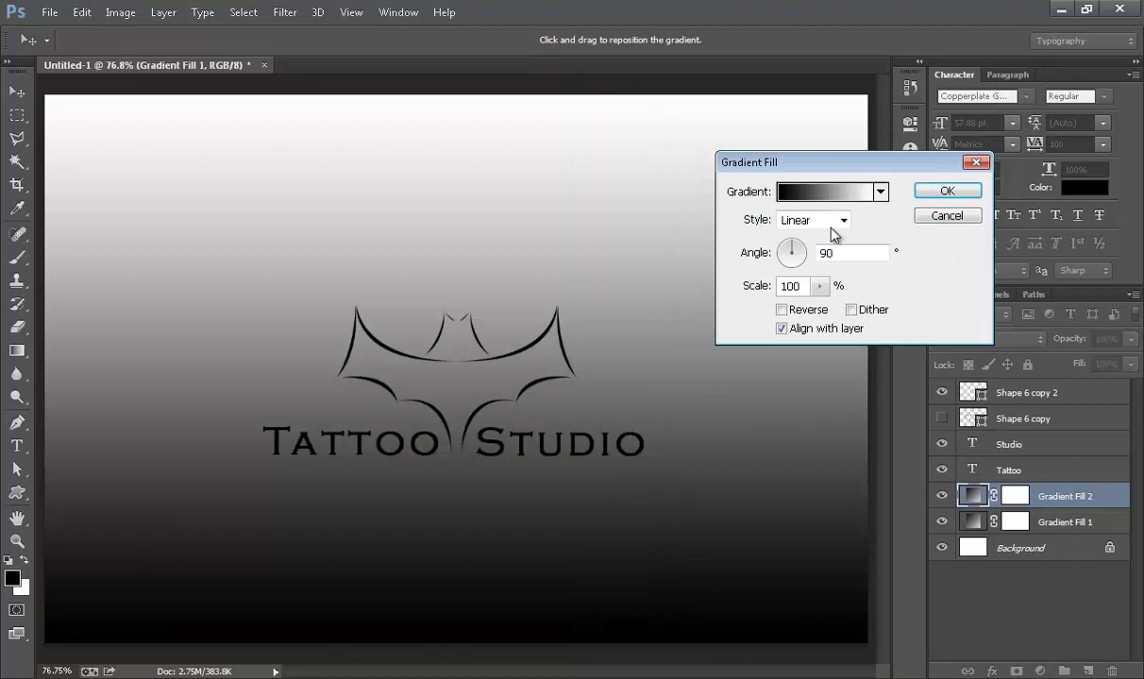
Make it radial, reversed, at 268% scale, and blend it in Overlay mode
left_click(836, 221)
left_click(793, 252)
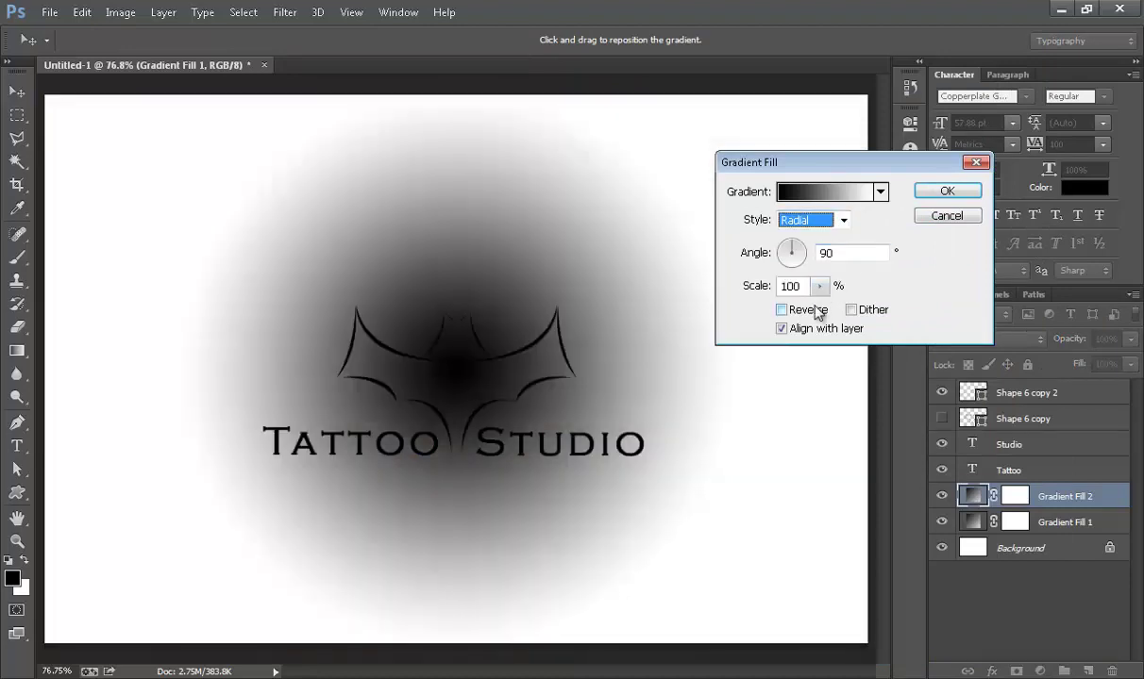
left_click(781, 309)
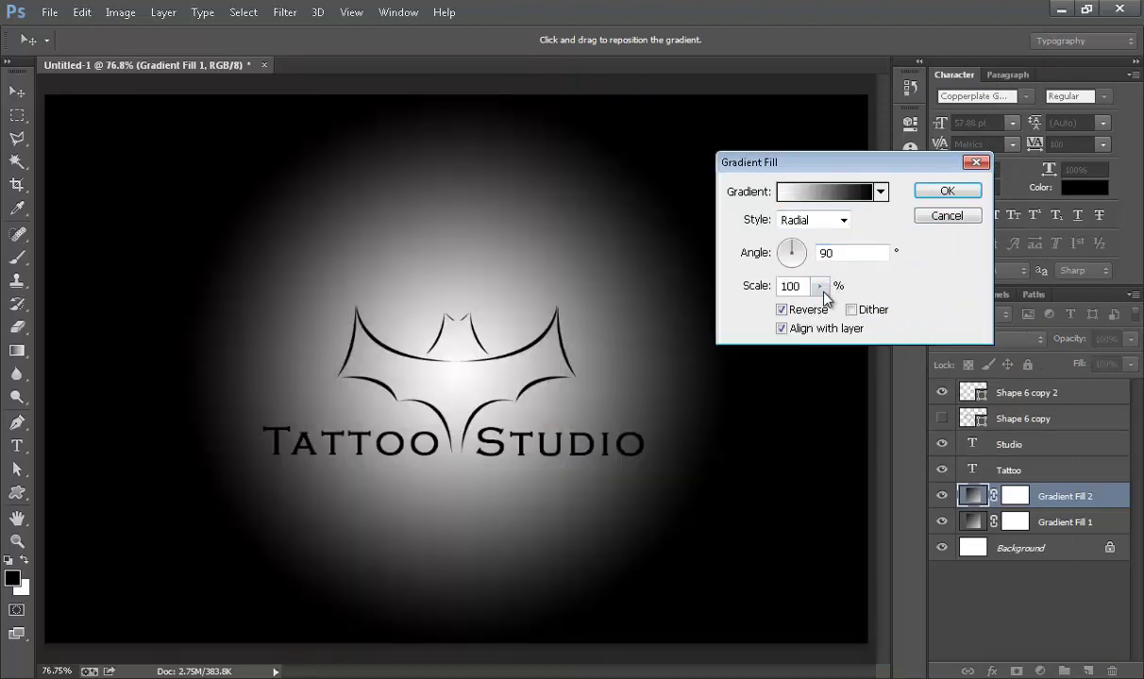
left_click(819, 286)
left_click_drag(820, 315, 837, 315)
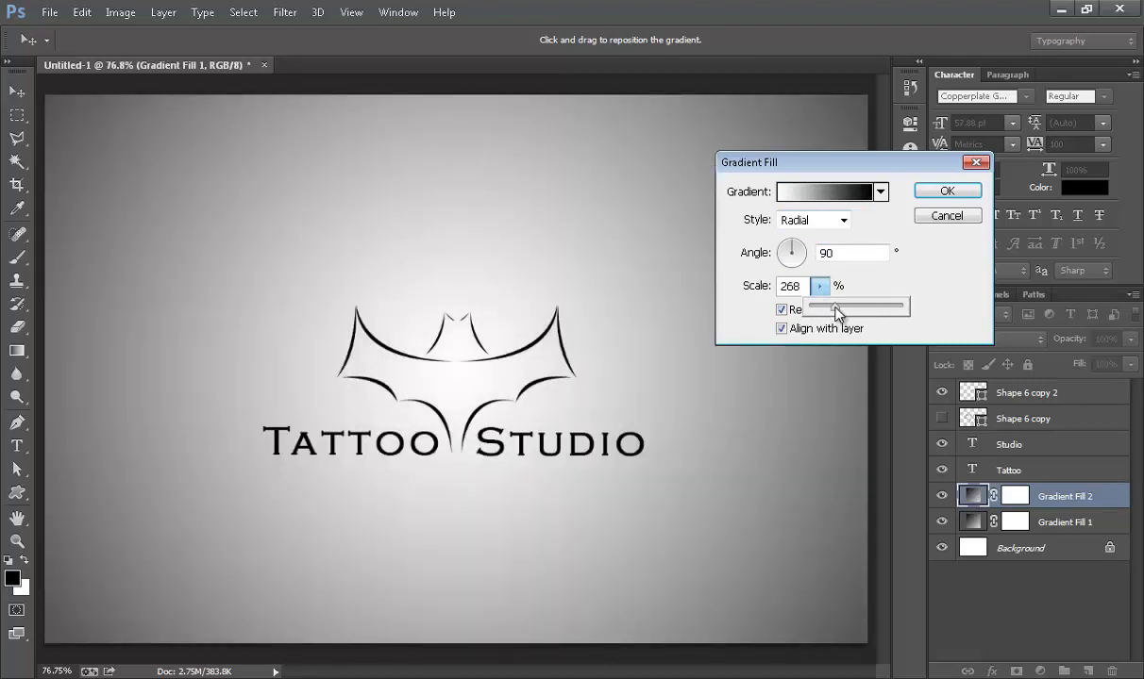
left_click(939, 194)
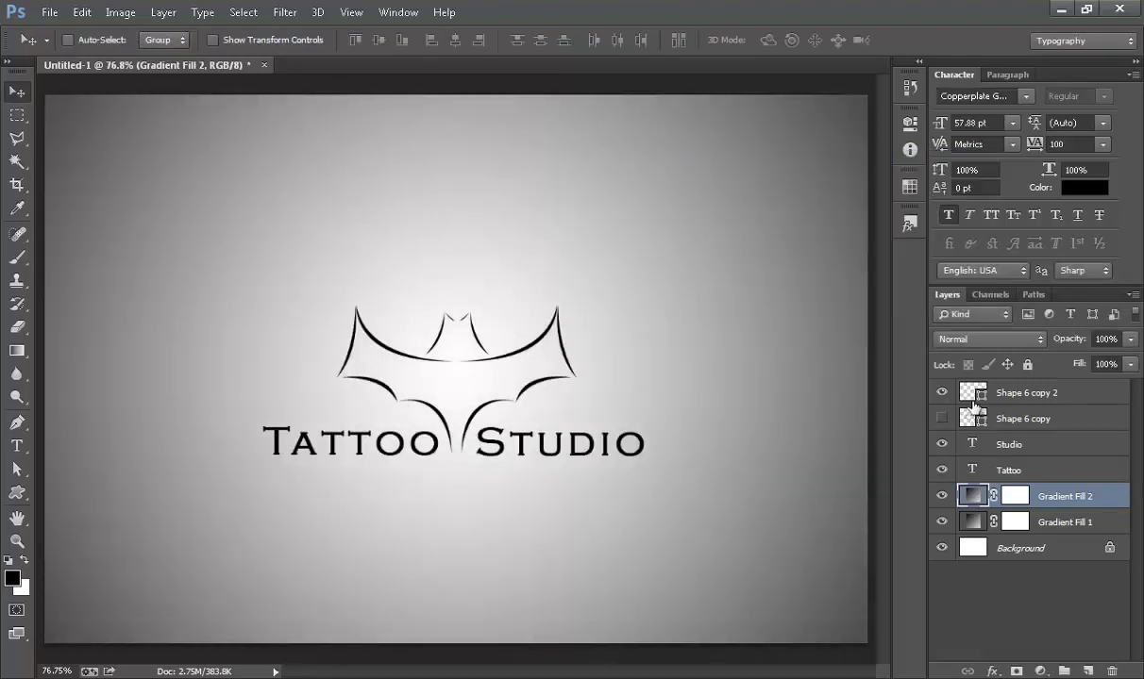
left_click(1019, 339)
left_click(1020, 222)
Compare Gradient Fill 2 on and off, then switch its blend mode to Soft Light
left_click(940, 495)
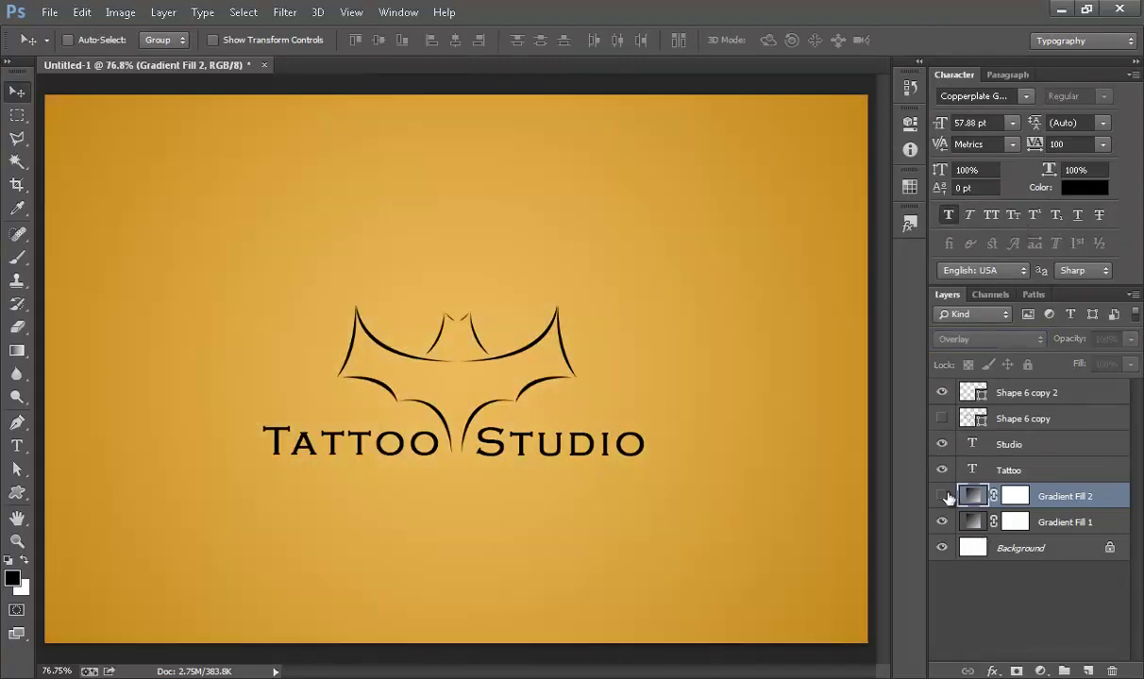
left_click(941, 495)
left_click(1000, 342)
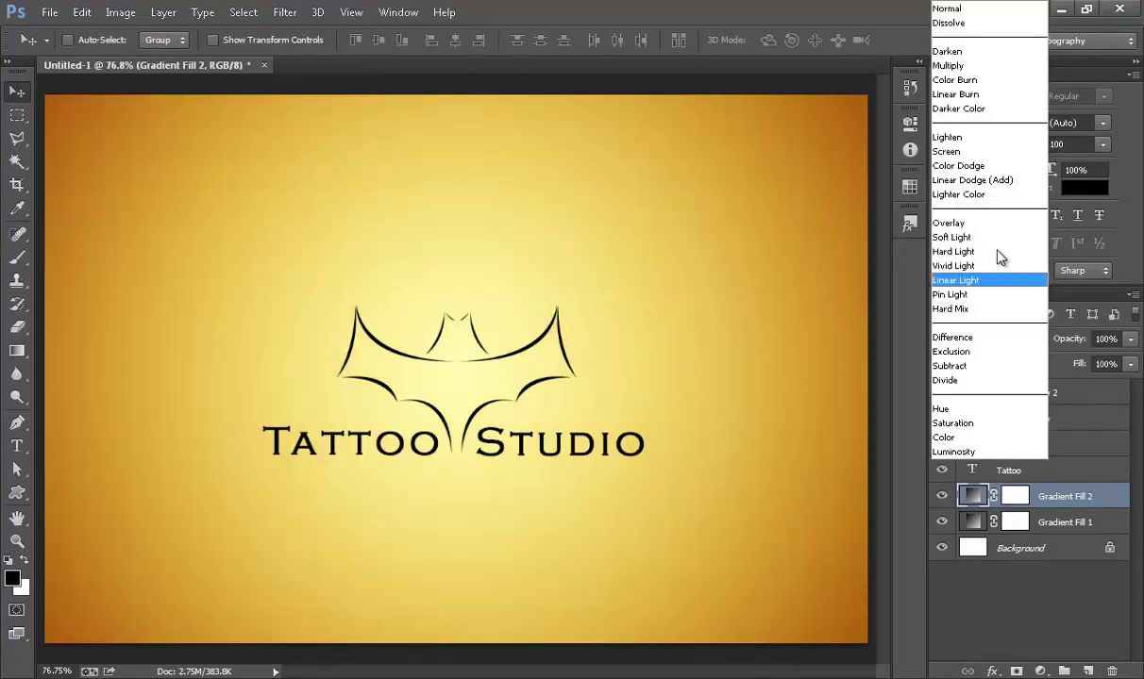
left_click(998, 241)
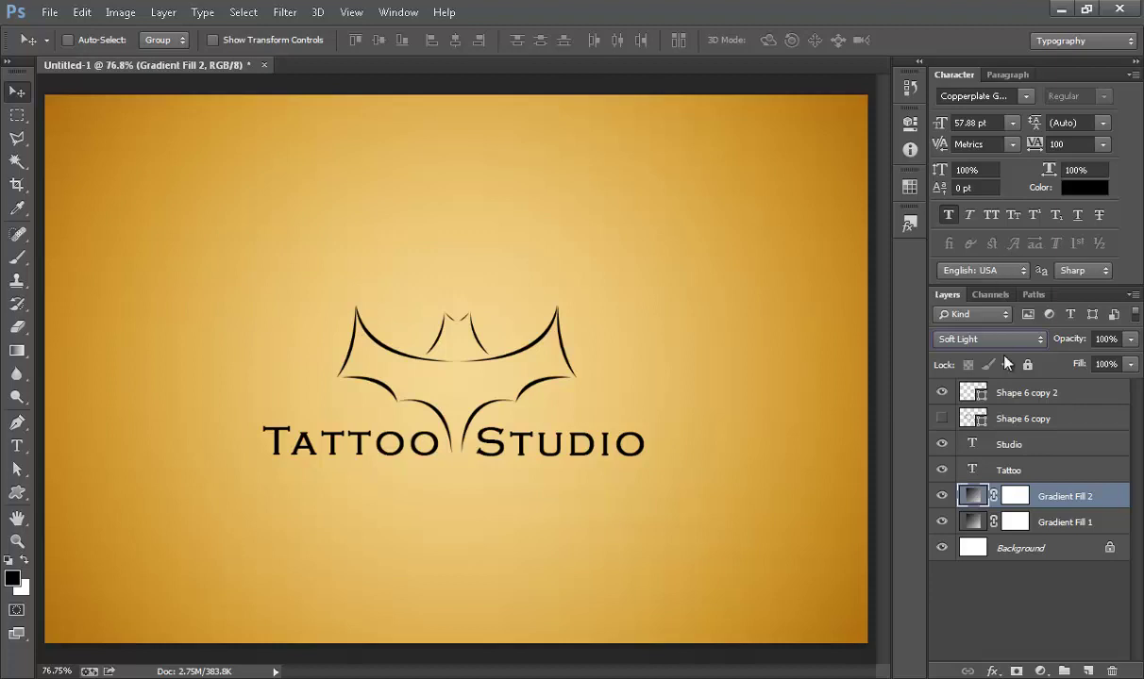